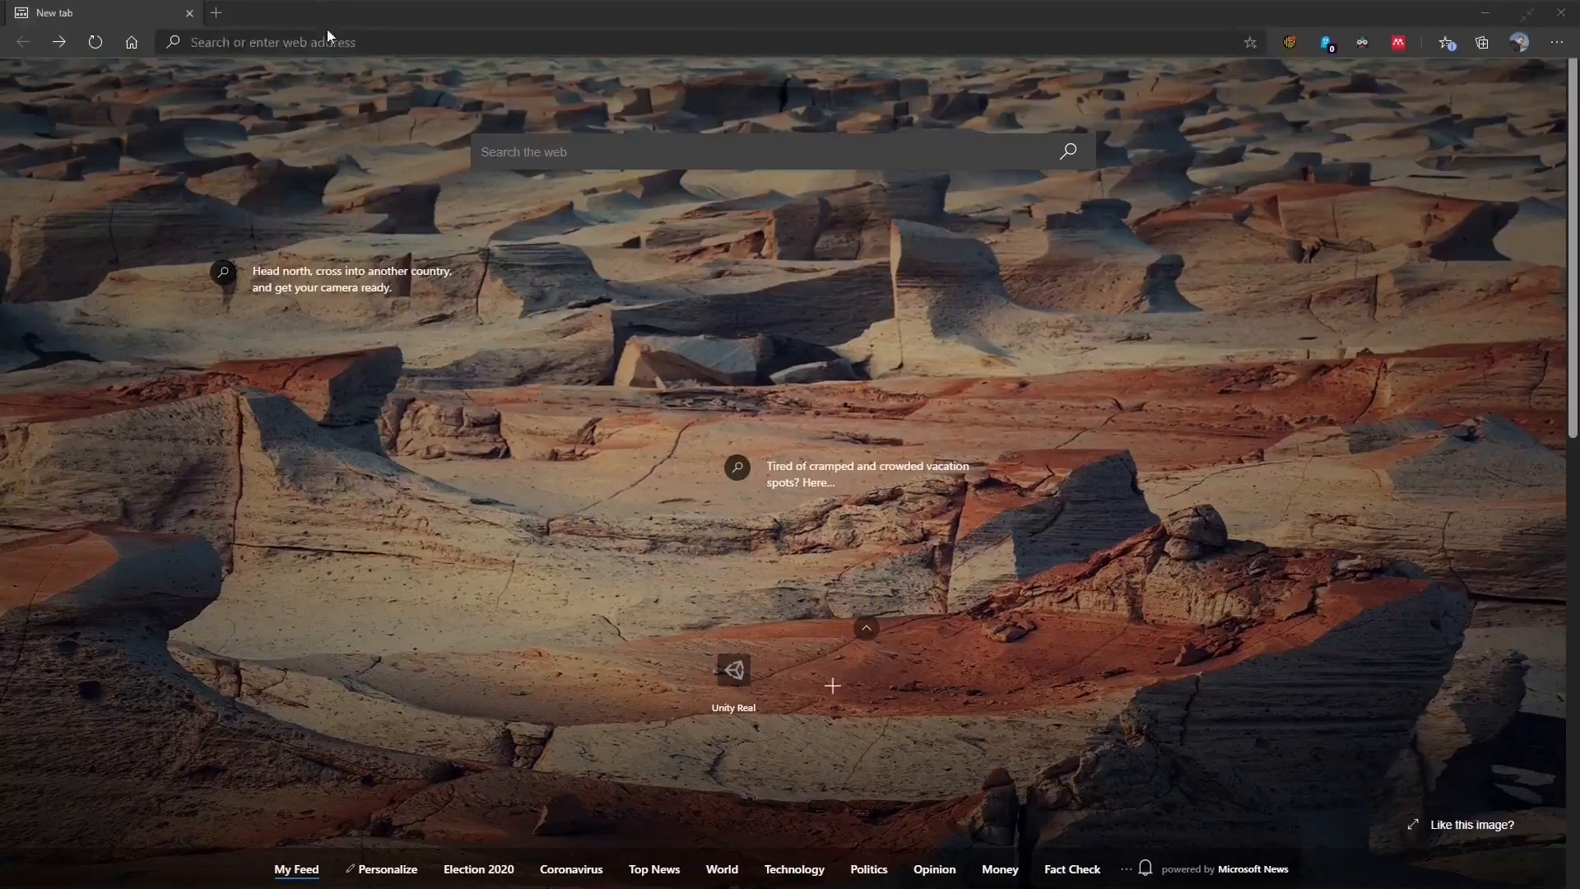
Go to unity.com and look over the industry sections on the home page, from Games to Film, Animation & Cinematics.
left_click(328, 41)
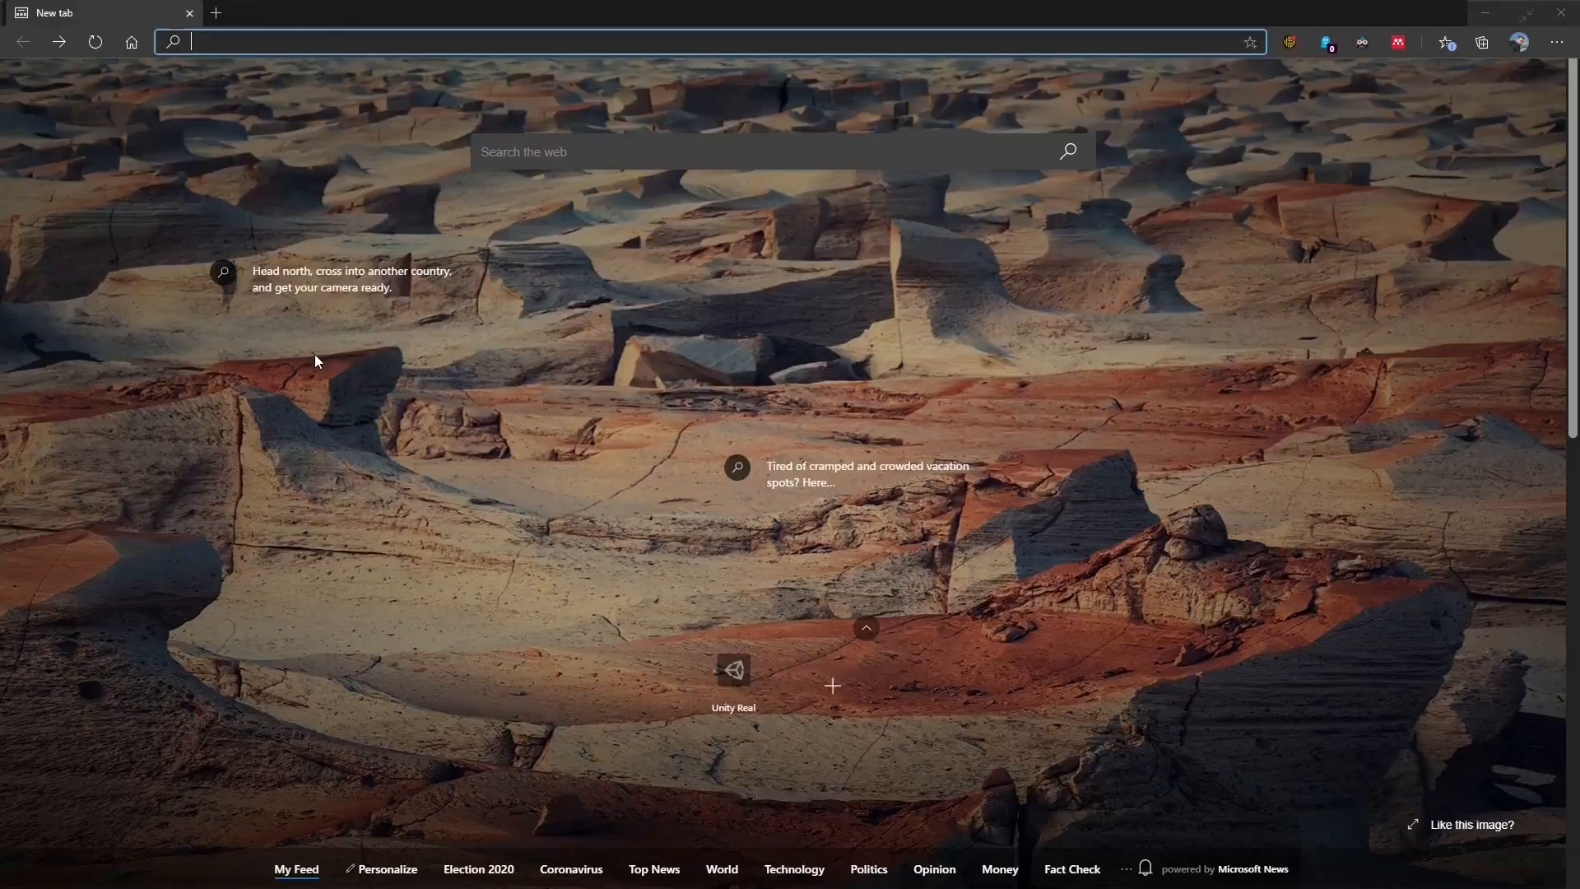
type("unity.com")
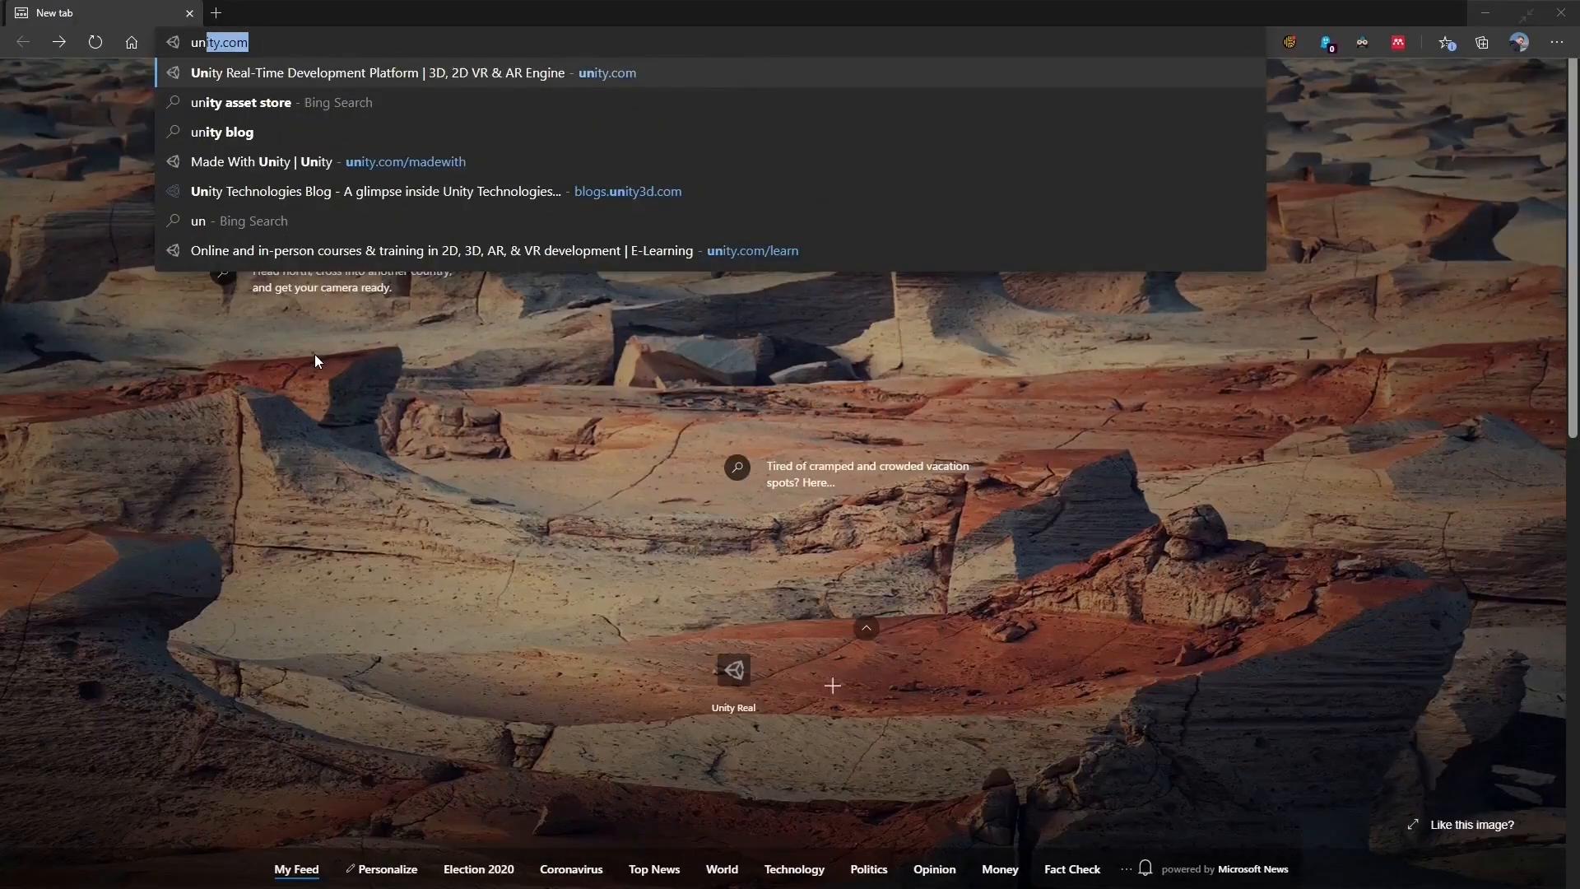
key("Return")
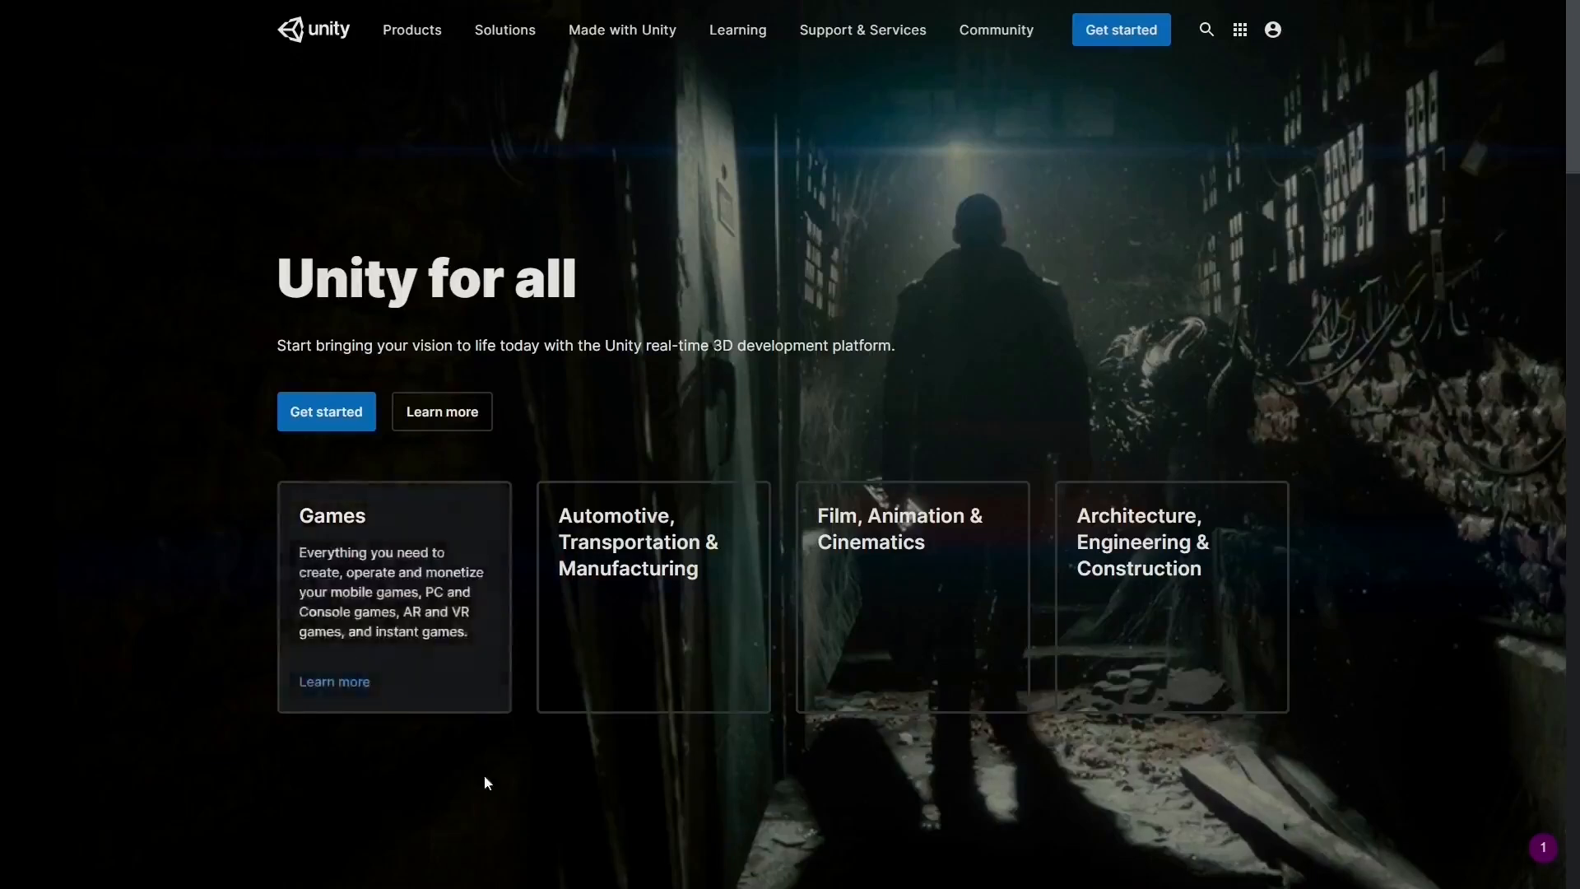
mouse_move(434, 666)
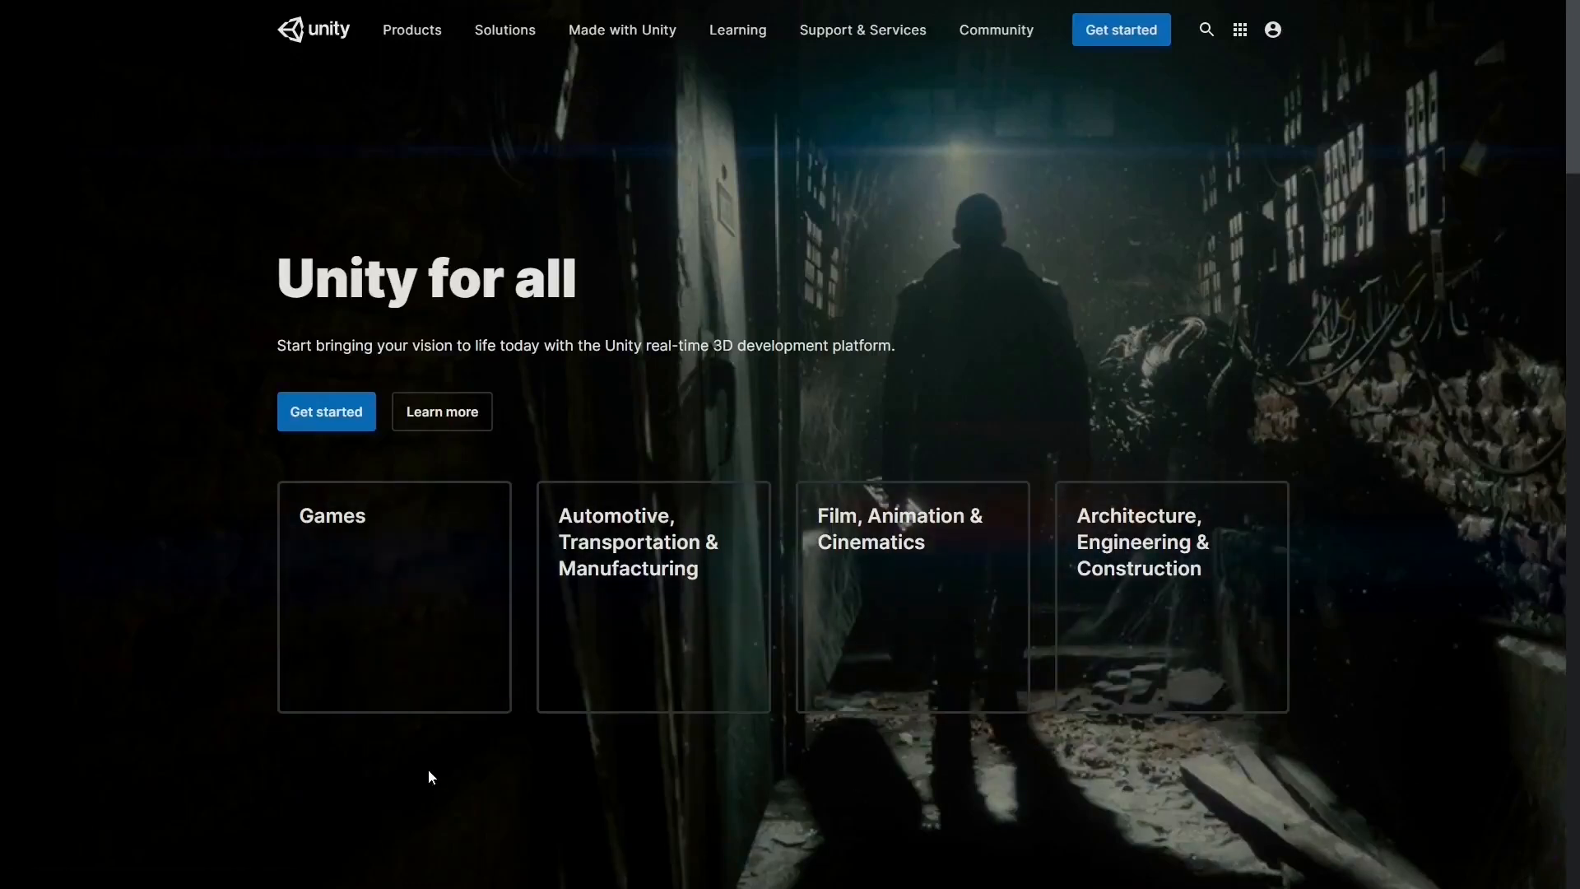
mouse_move(448, 629)
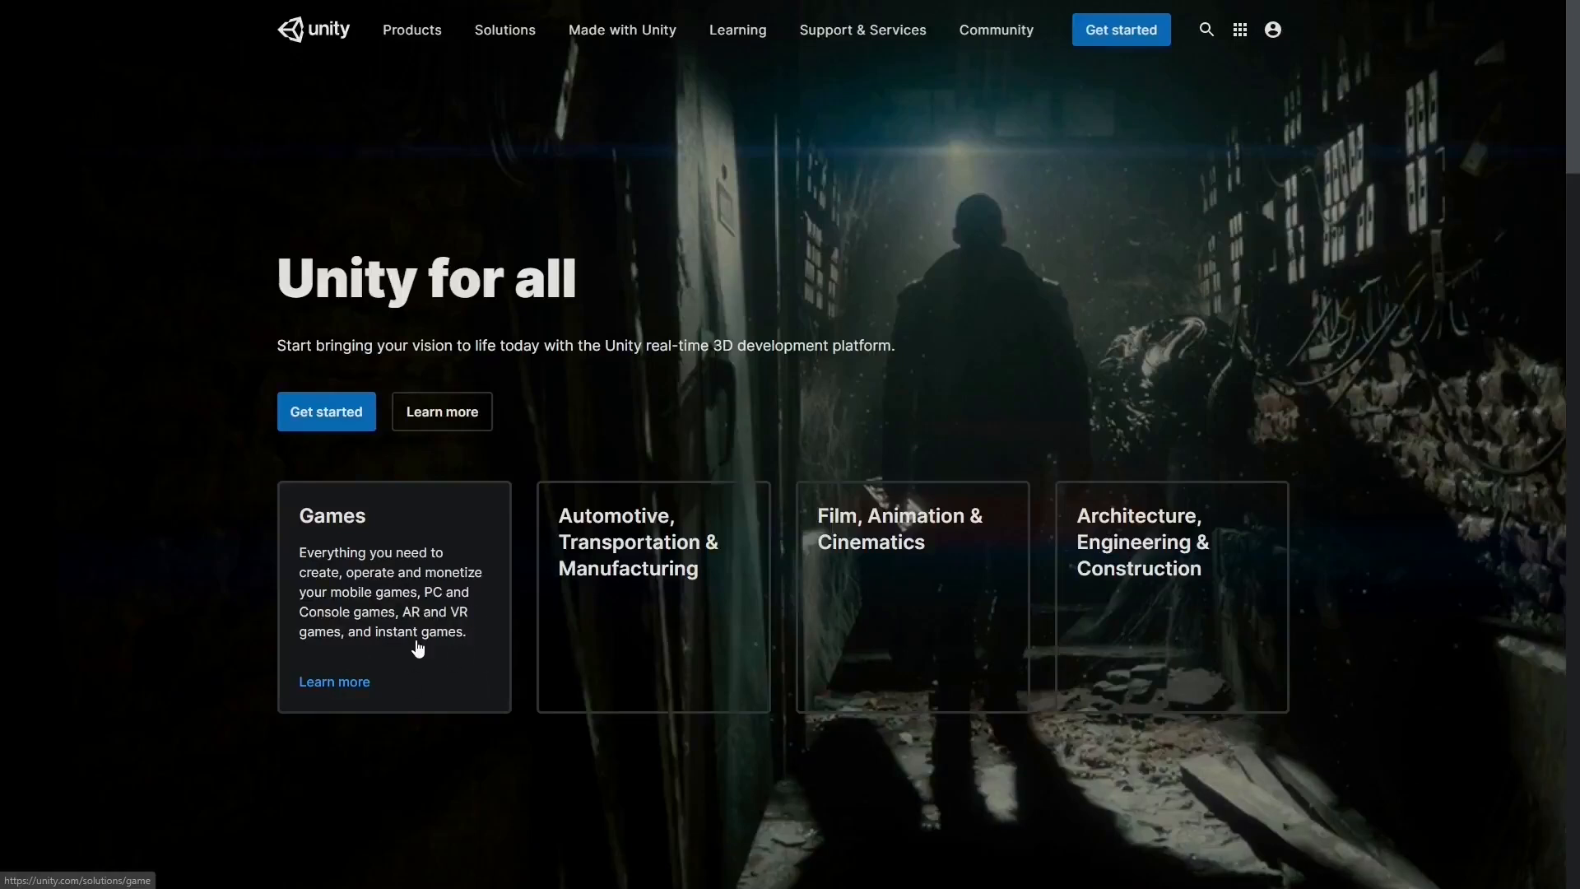
mouse_move(979, 586)
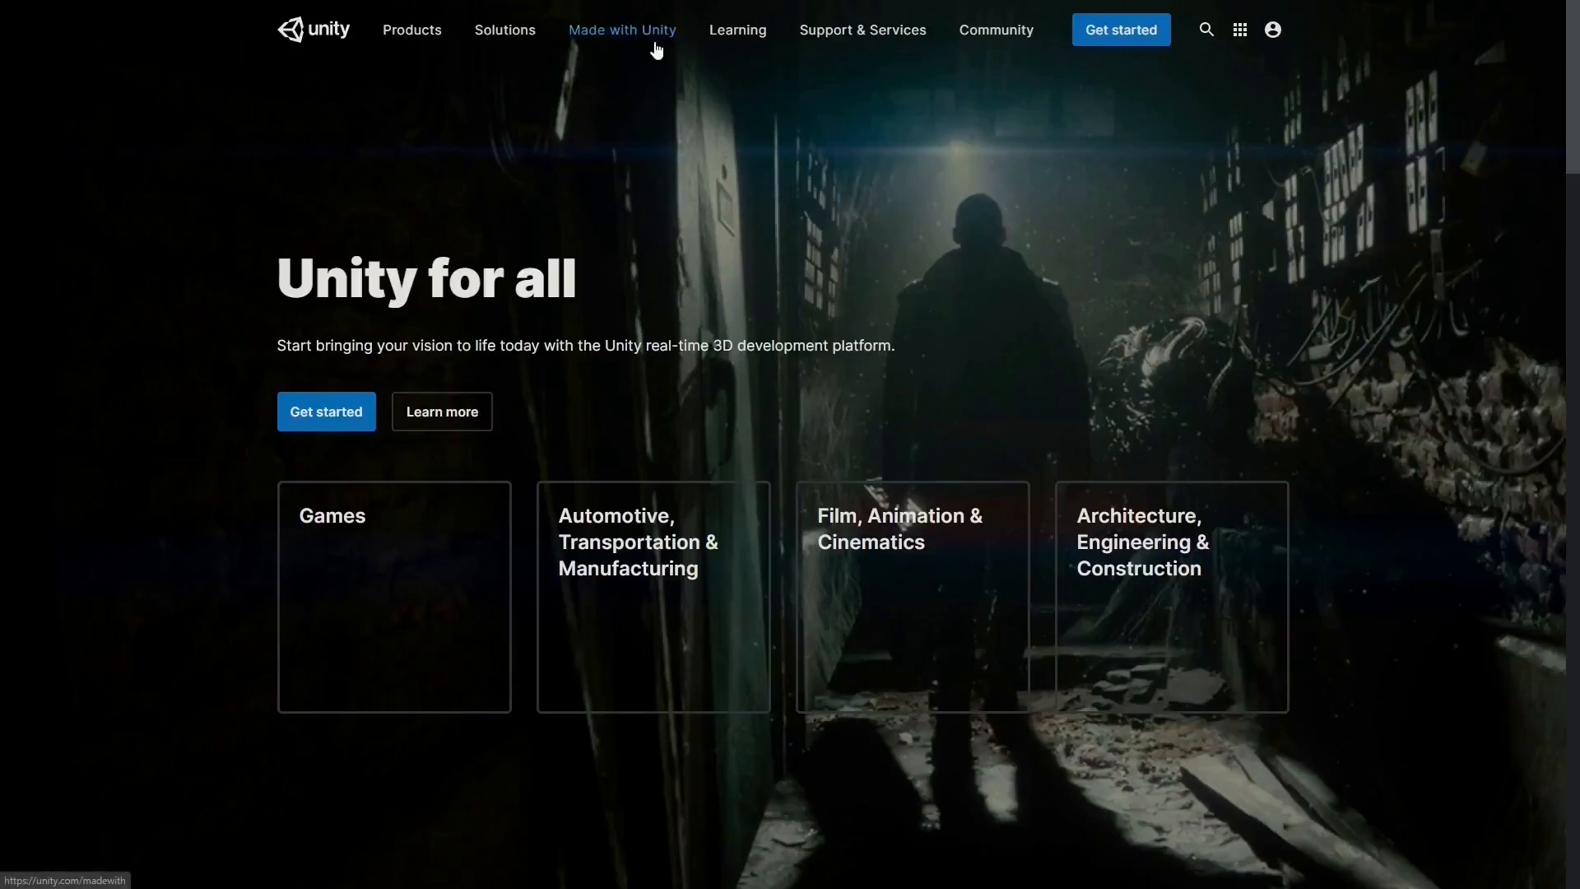
Open the Made with Unity showcase and browse the projects under Stories brought to life.
left_click(607, 43)
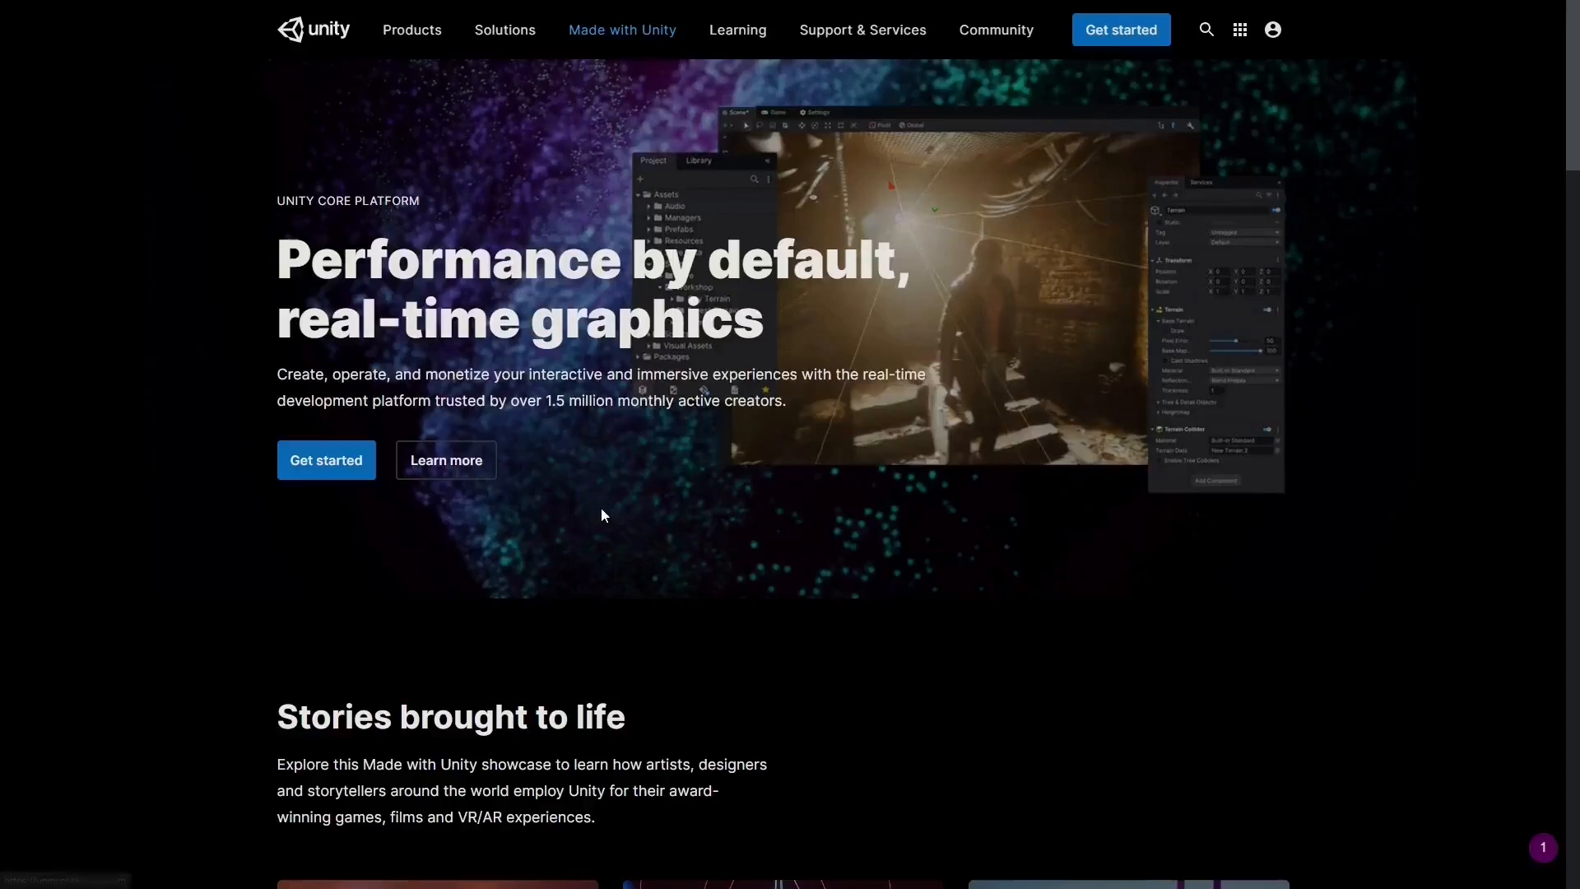
scroll(601, 515, "down", 8)
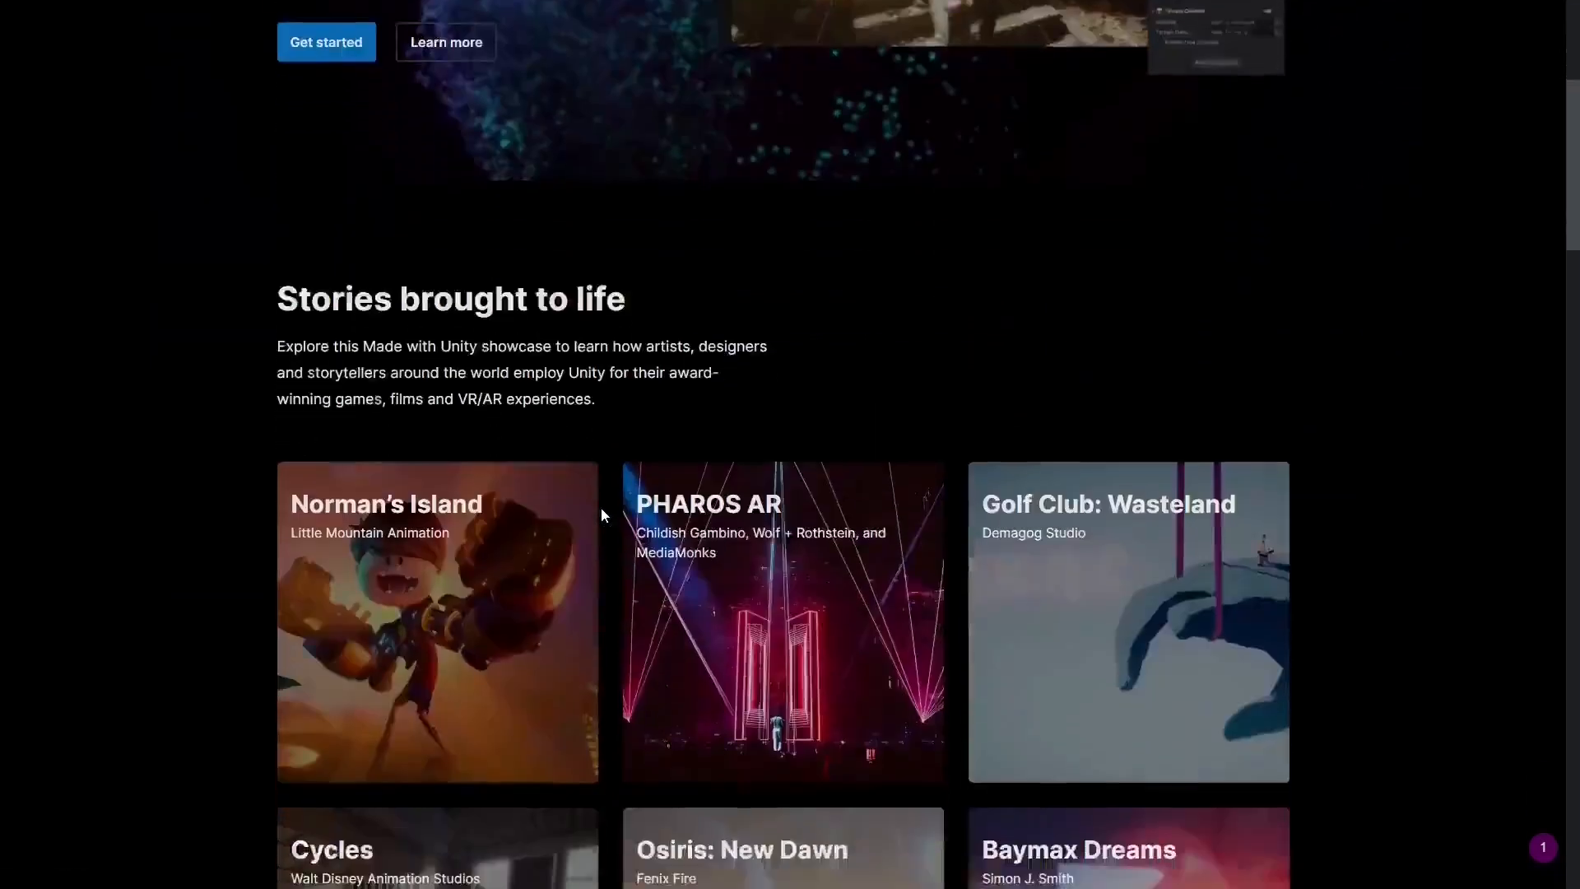
scroll(200, 563, "down", 2)
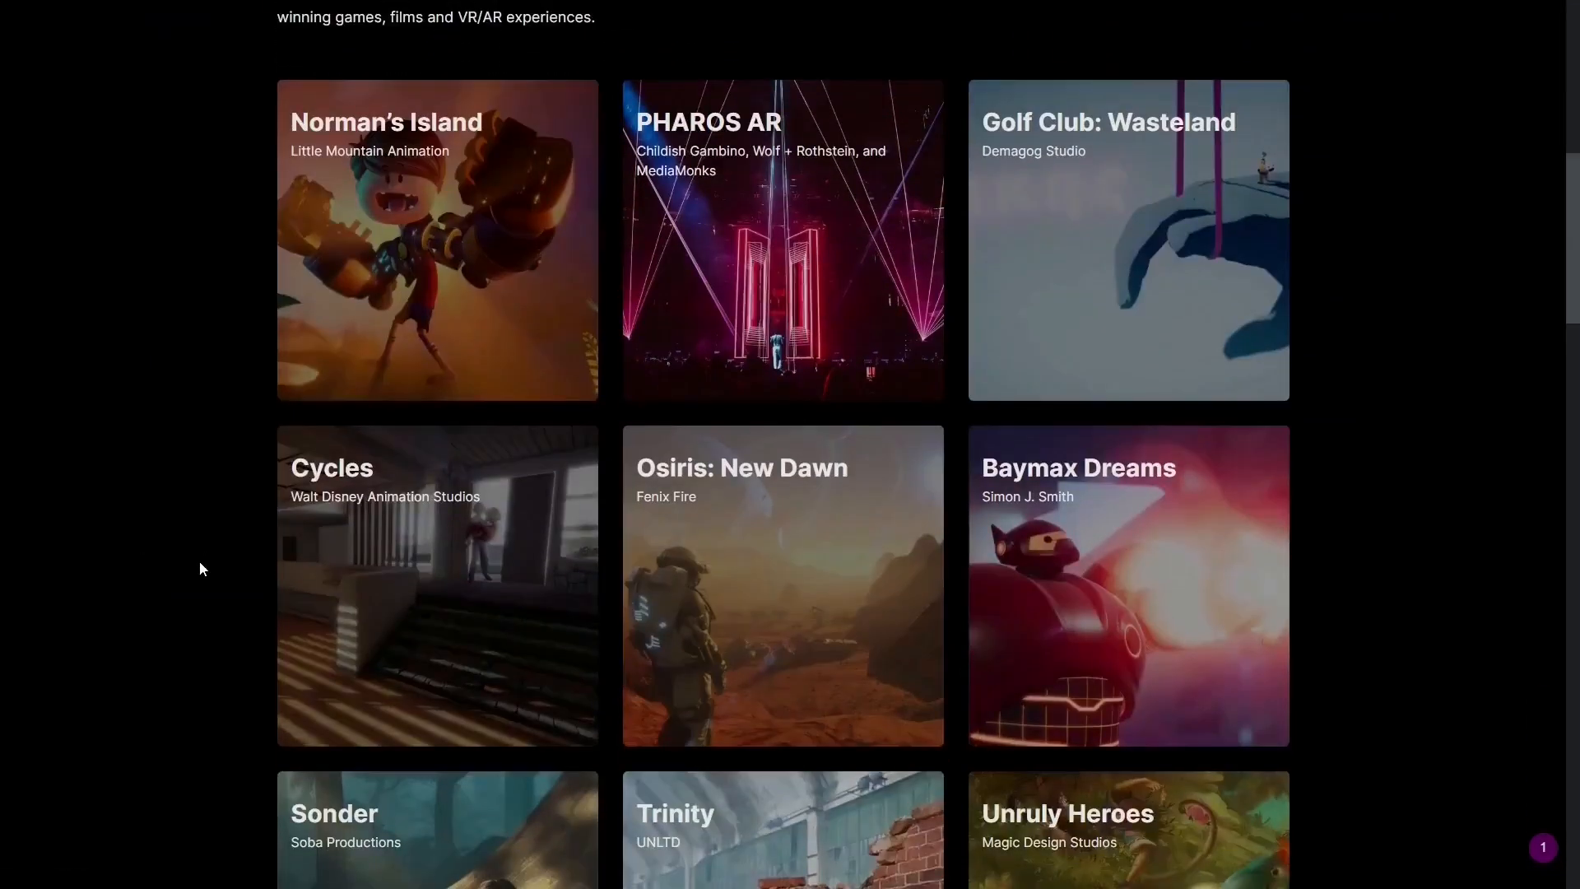
scroll(200, 562, "down", 6)
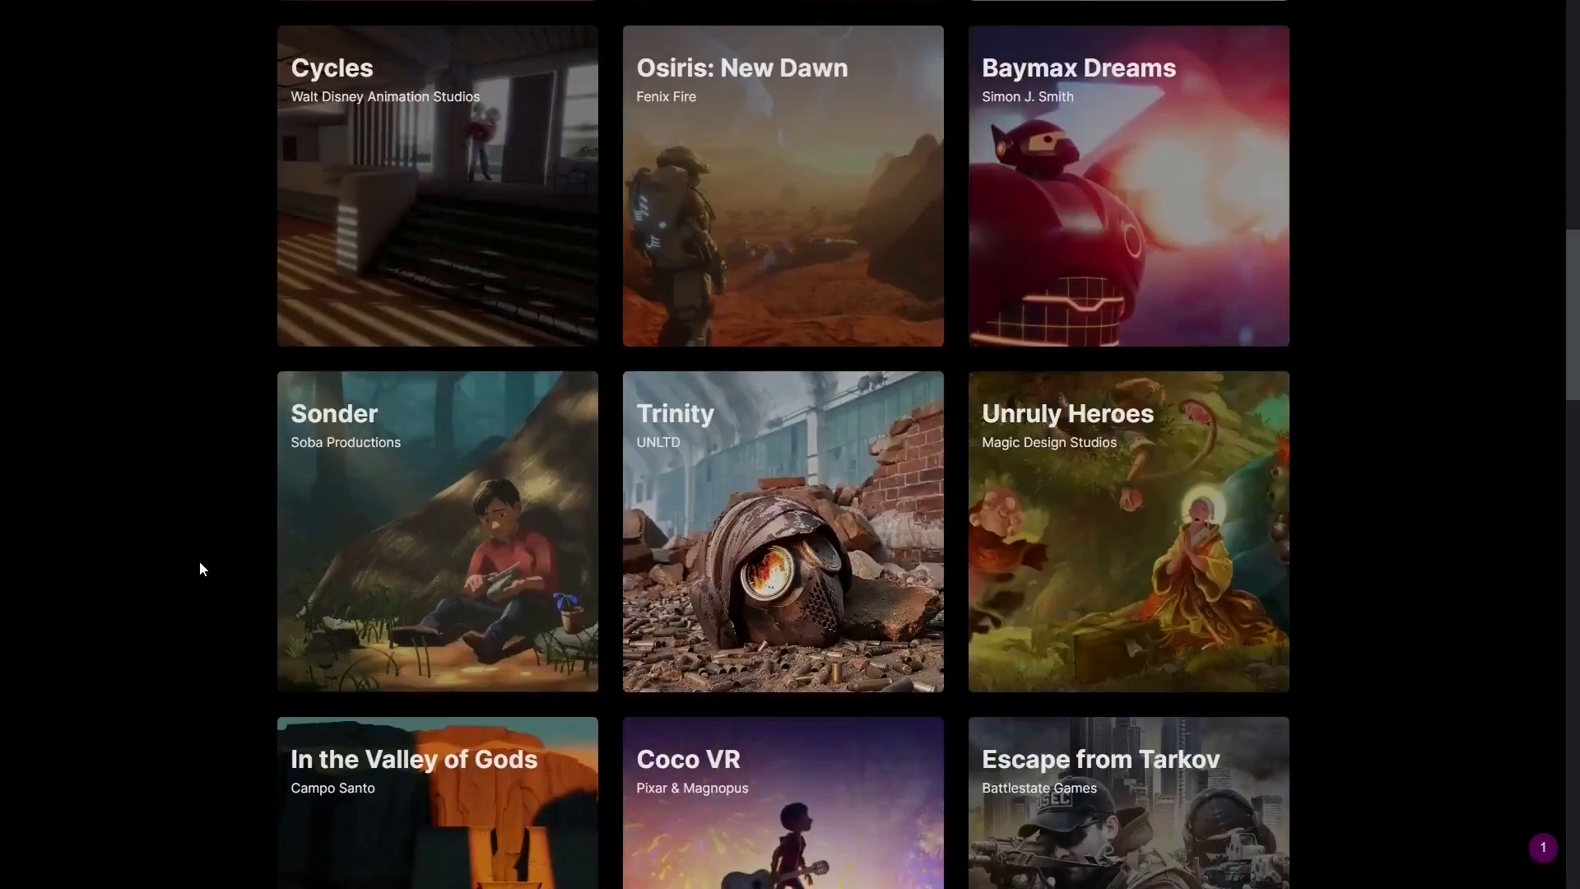
scroll(199, 560, "down", 2)
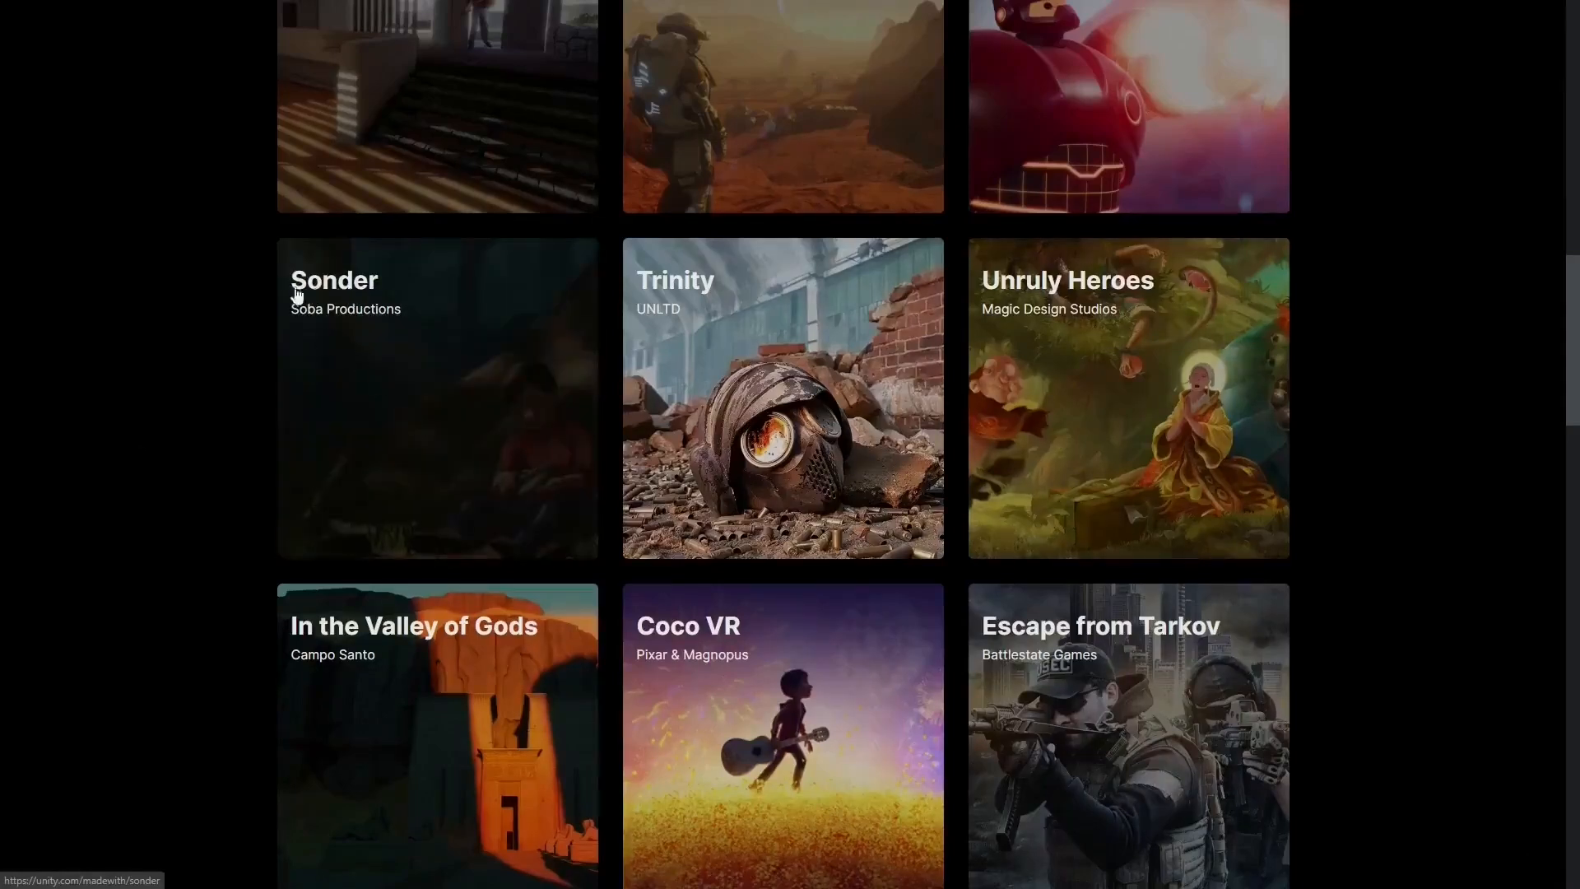
scroll(210, 497, "down", 5)
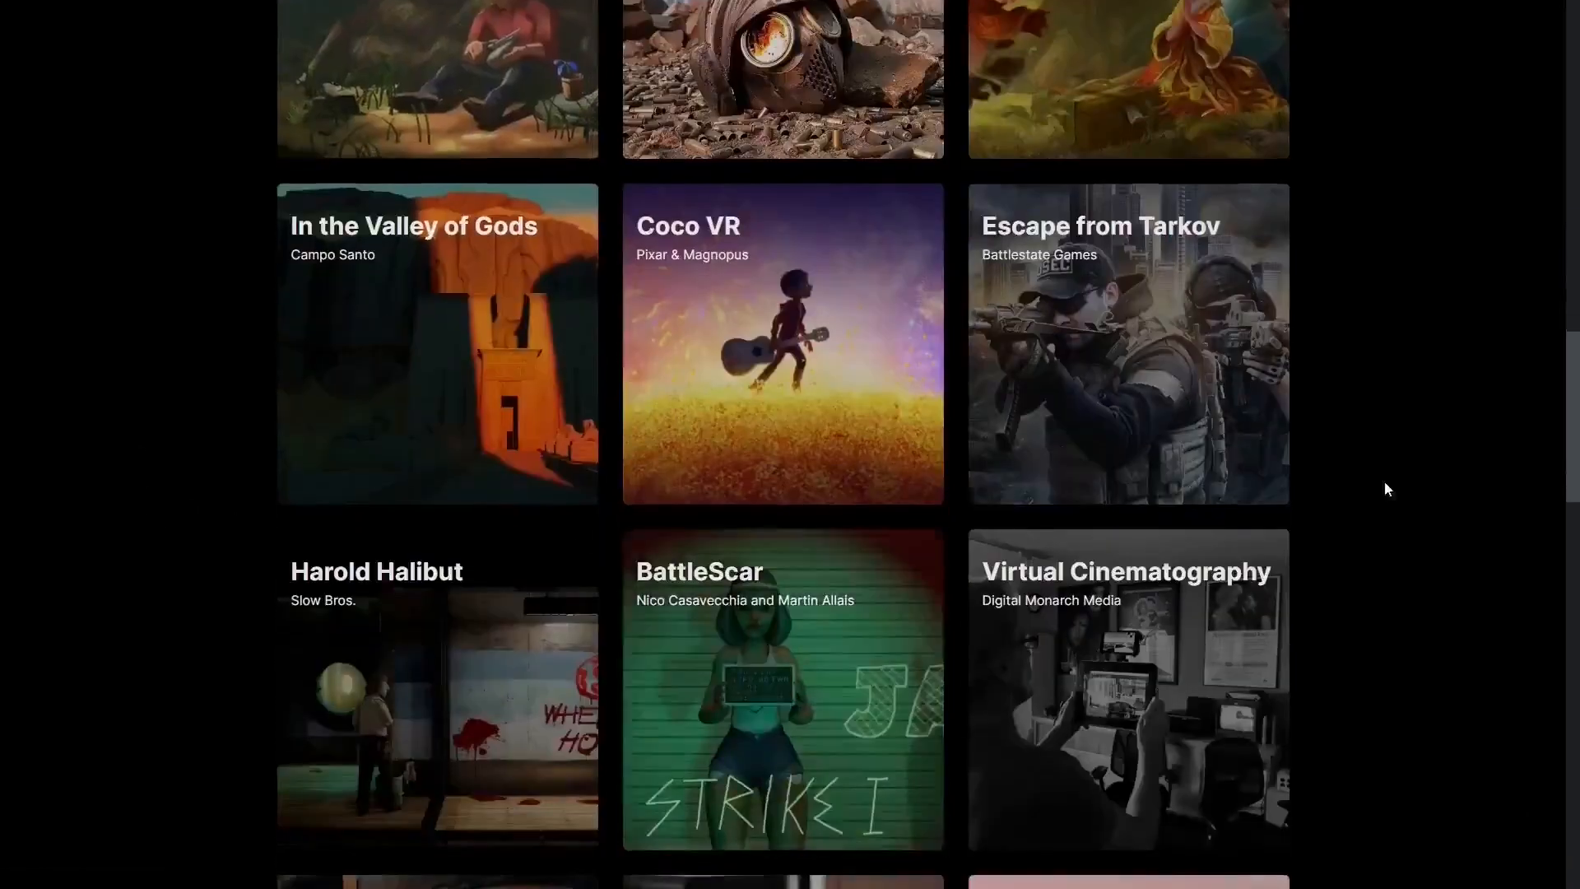
scroll(1398, 481, "down", 3)
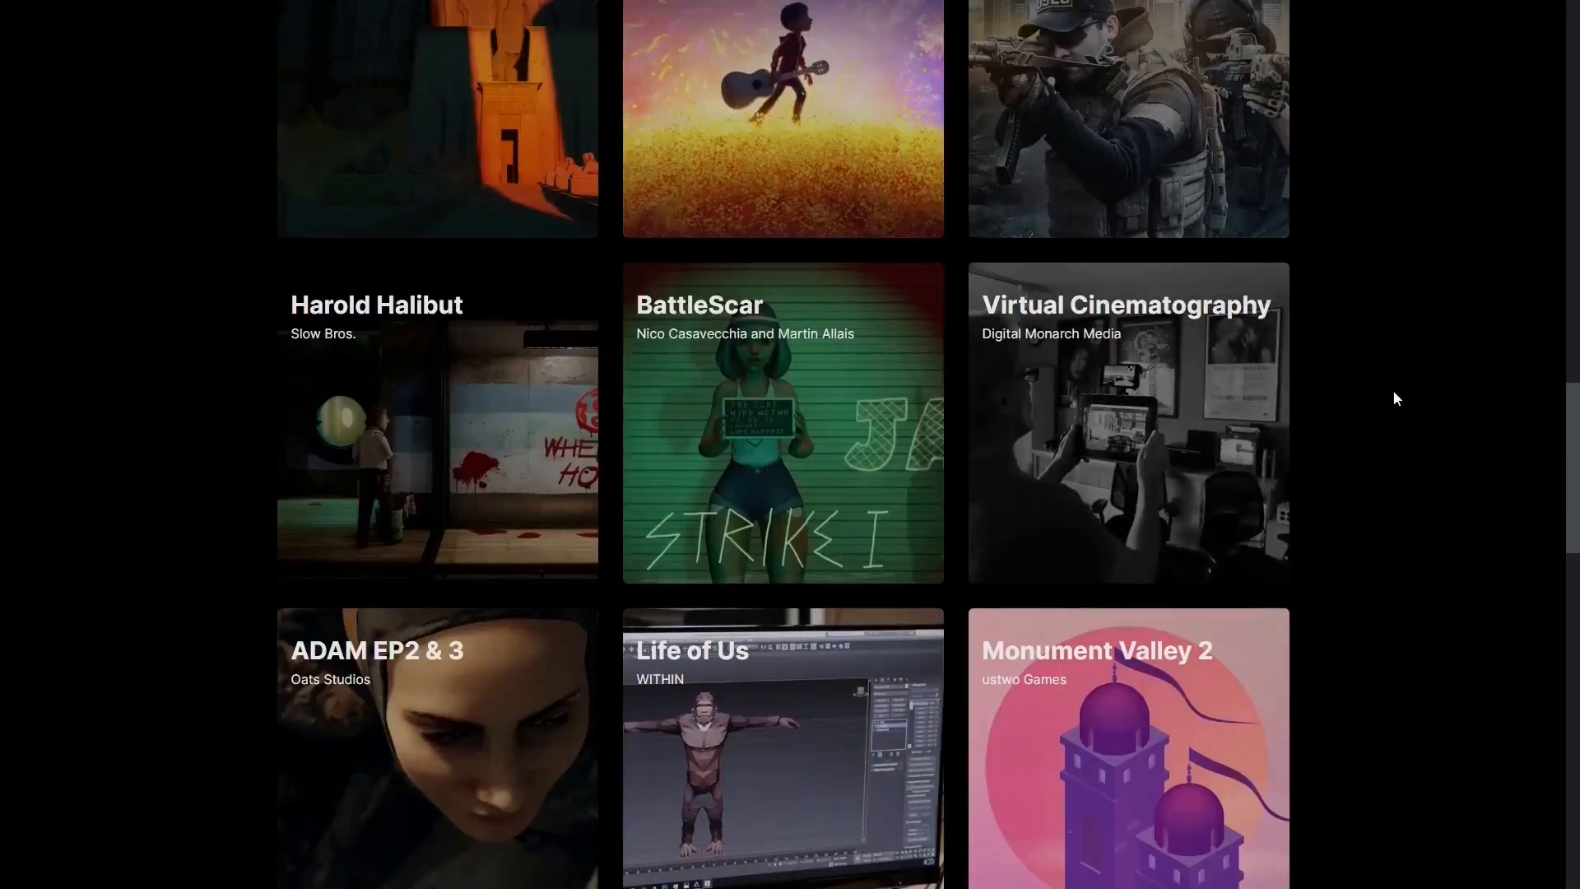
scroll(1387, 399, "up", 10)
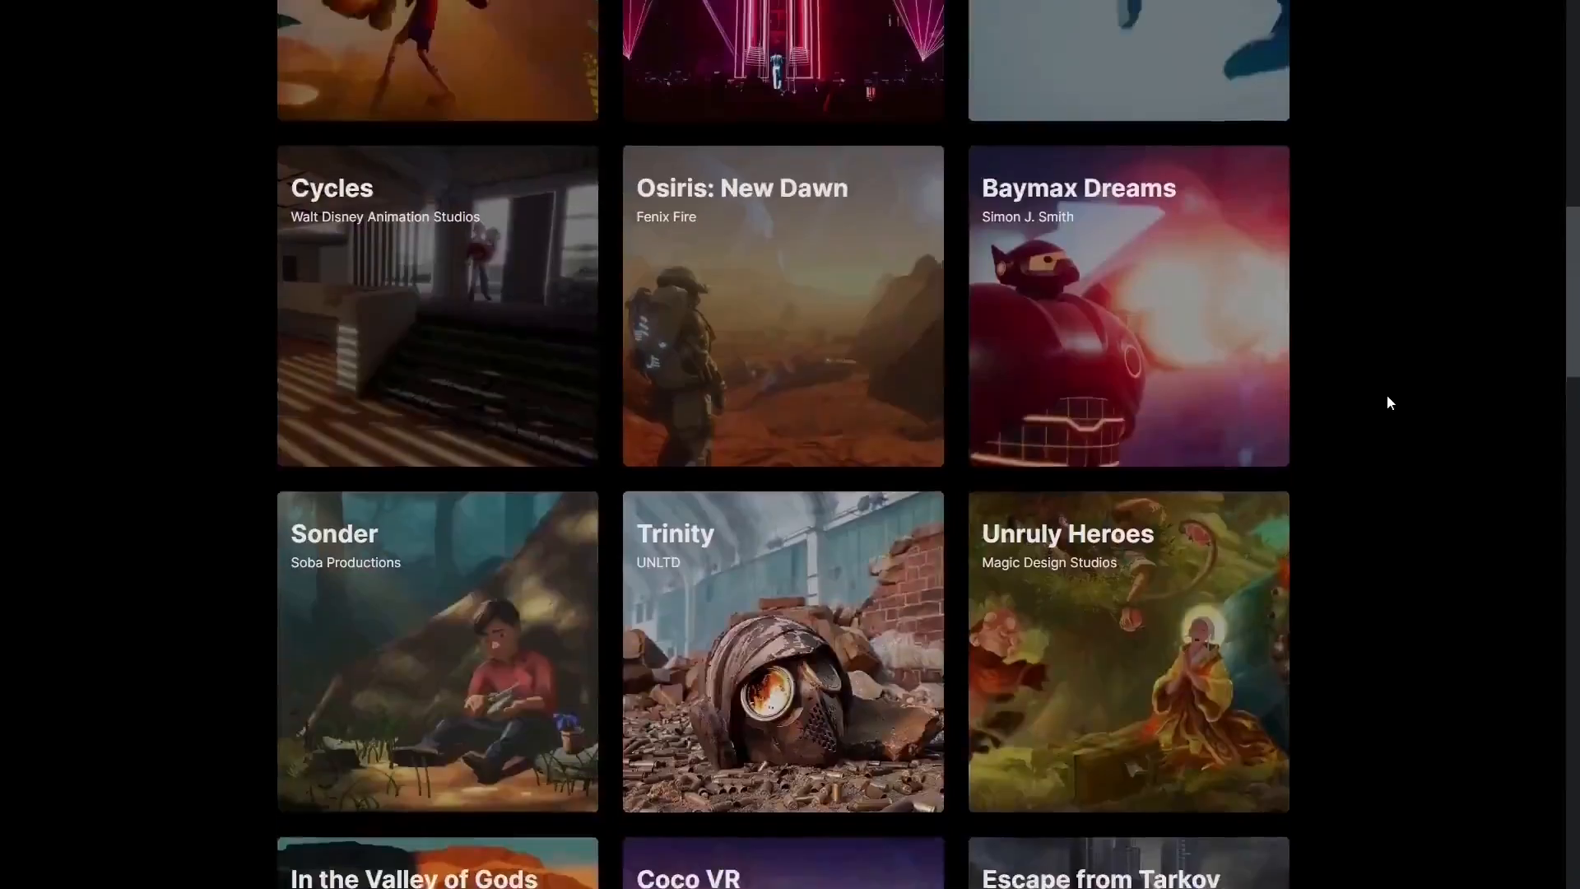
scroll(1389, 402, "up", 5)
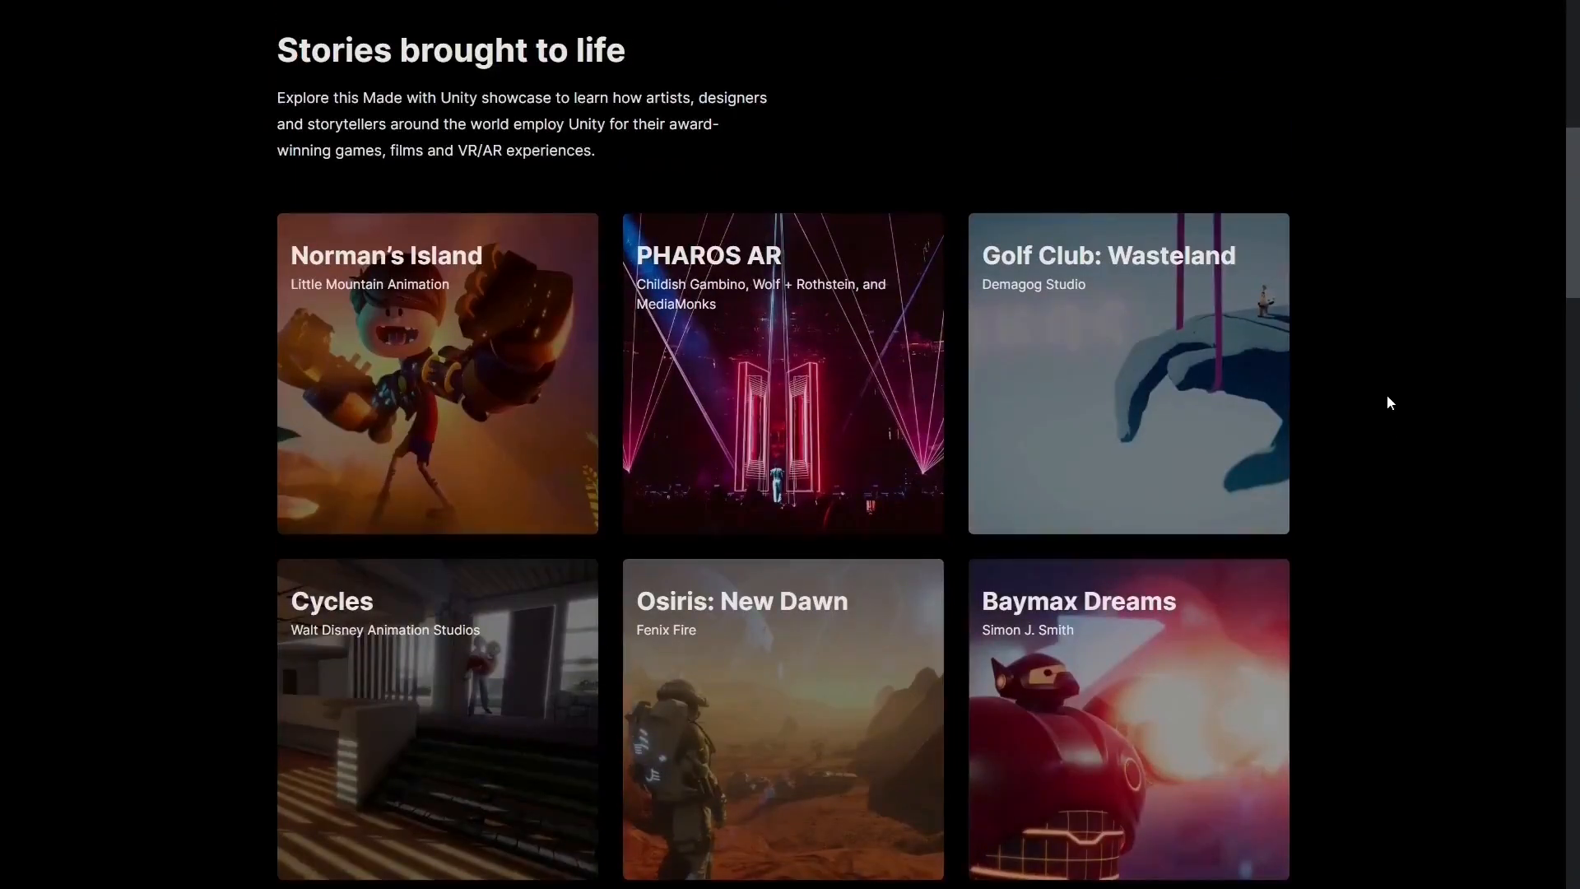
scroll(1388, 401, "up", 3)
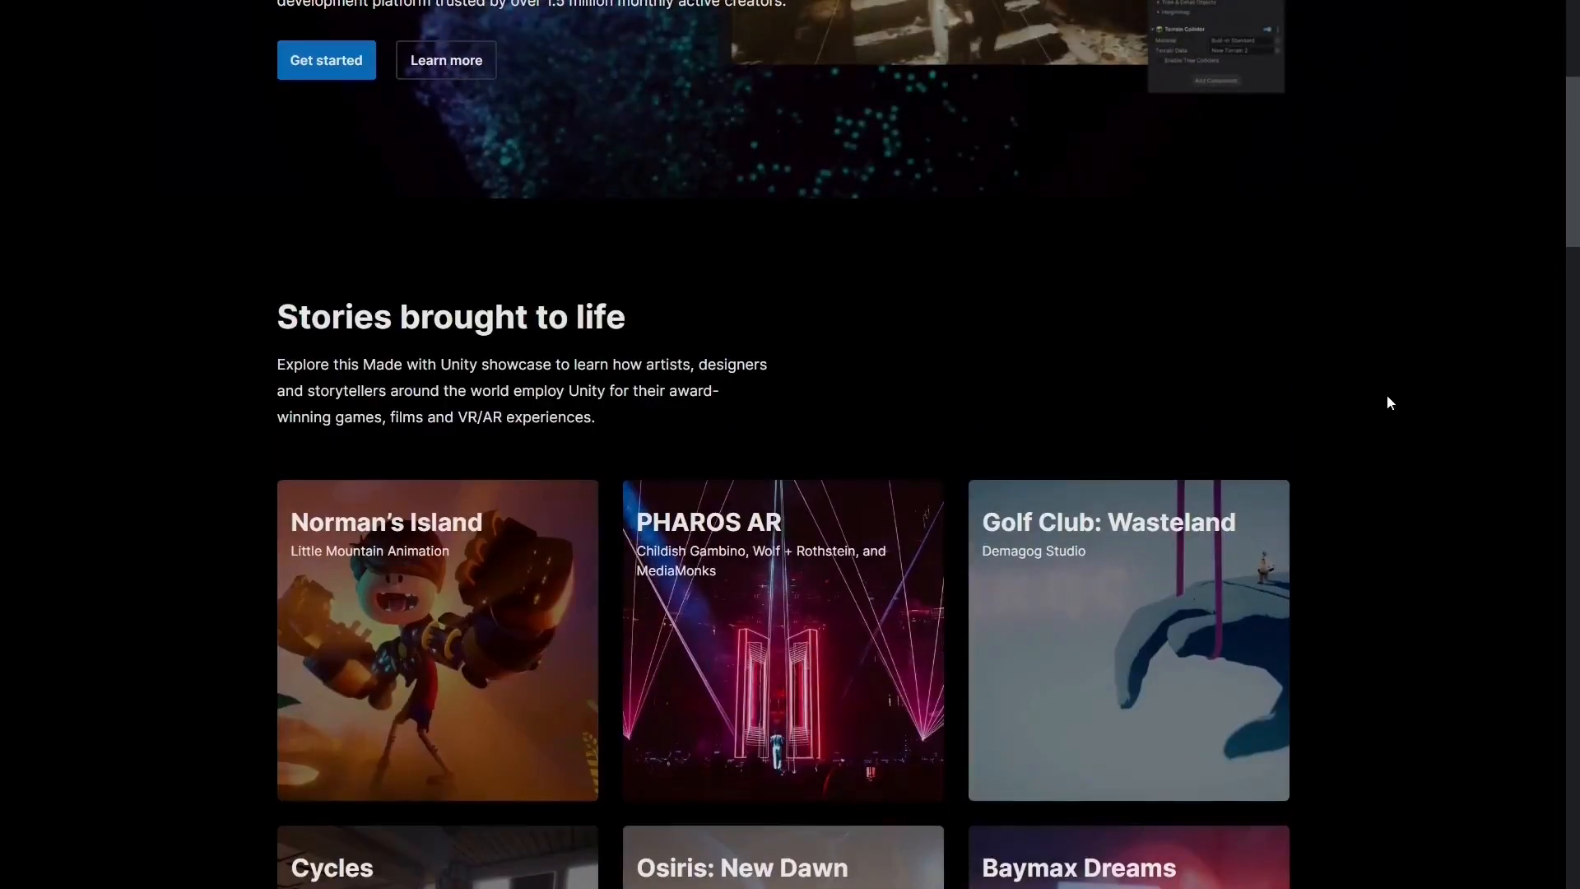
scroll(1387, 401, "up", 5)
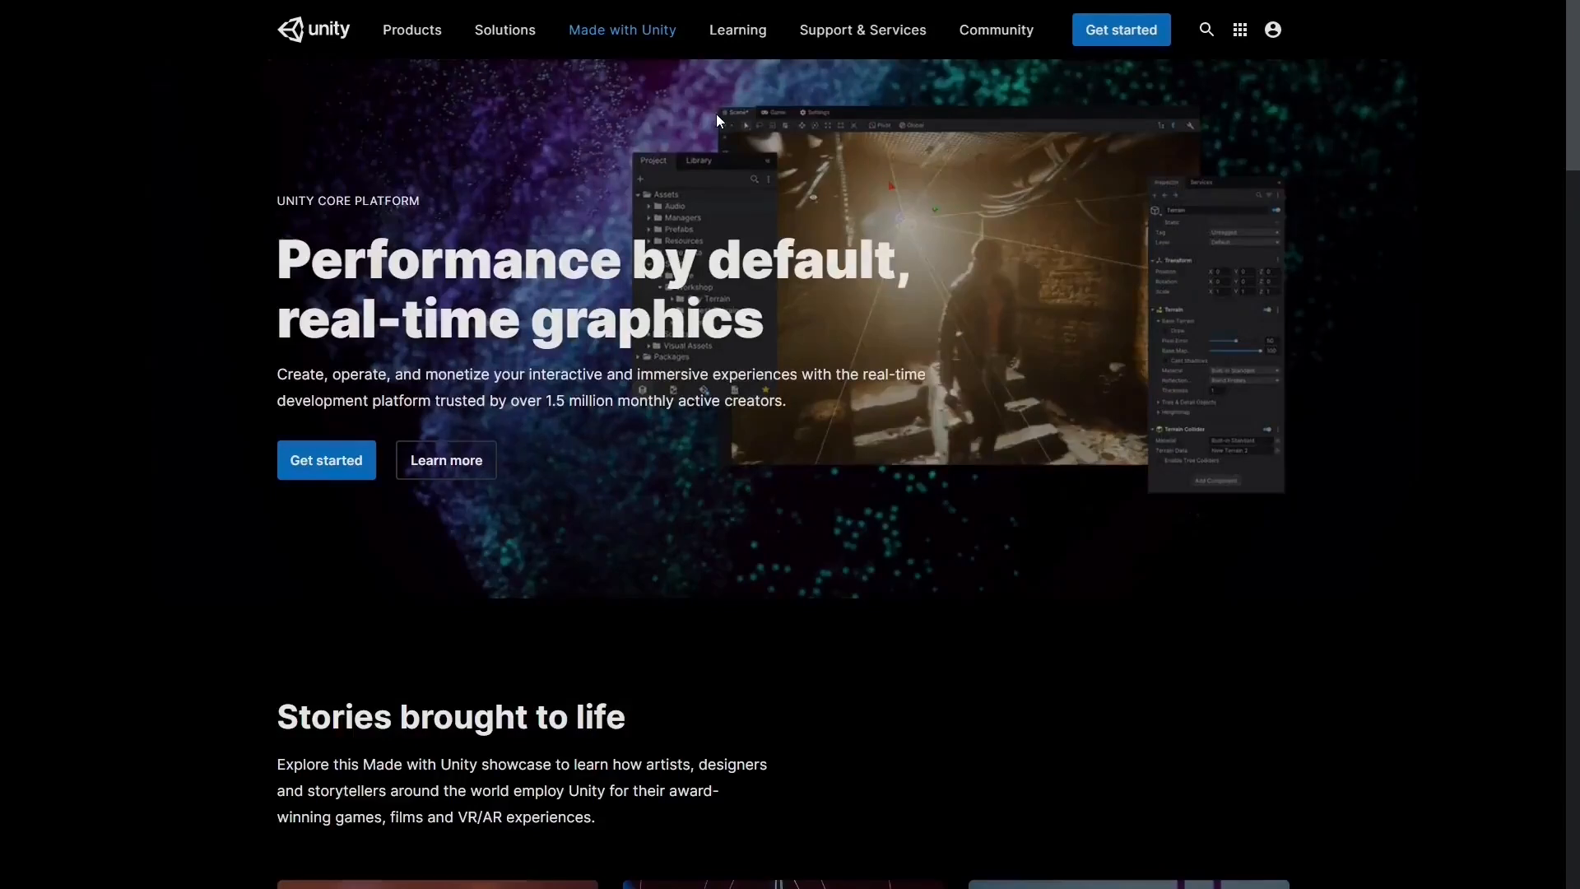
Open Unity's Learning page and review the skill development resources, student offer and featured tutorials.
mouse_move(738, 37)
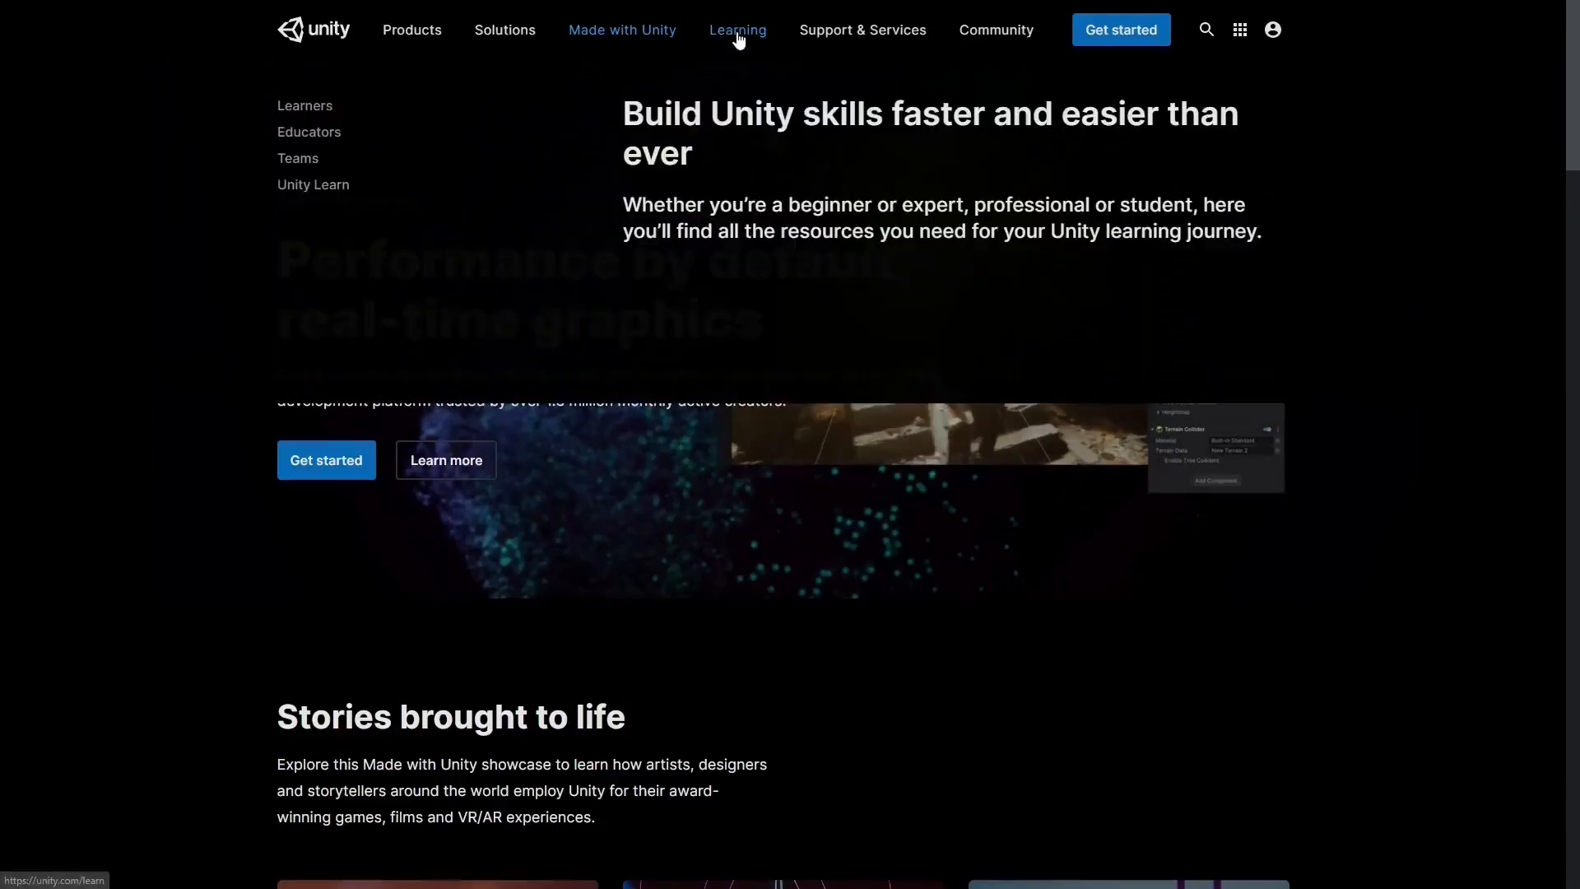
left_click(738, 37)
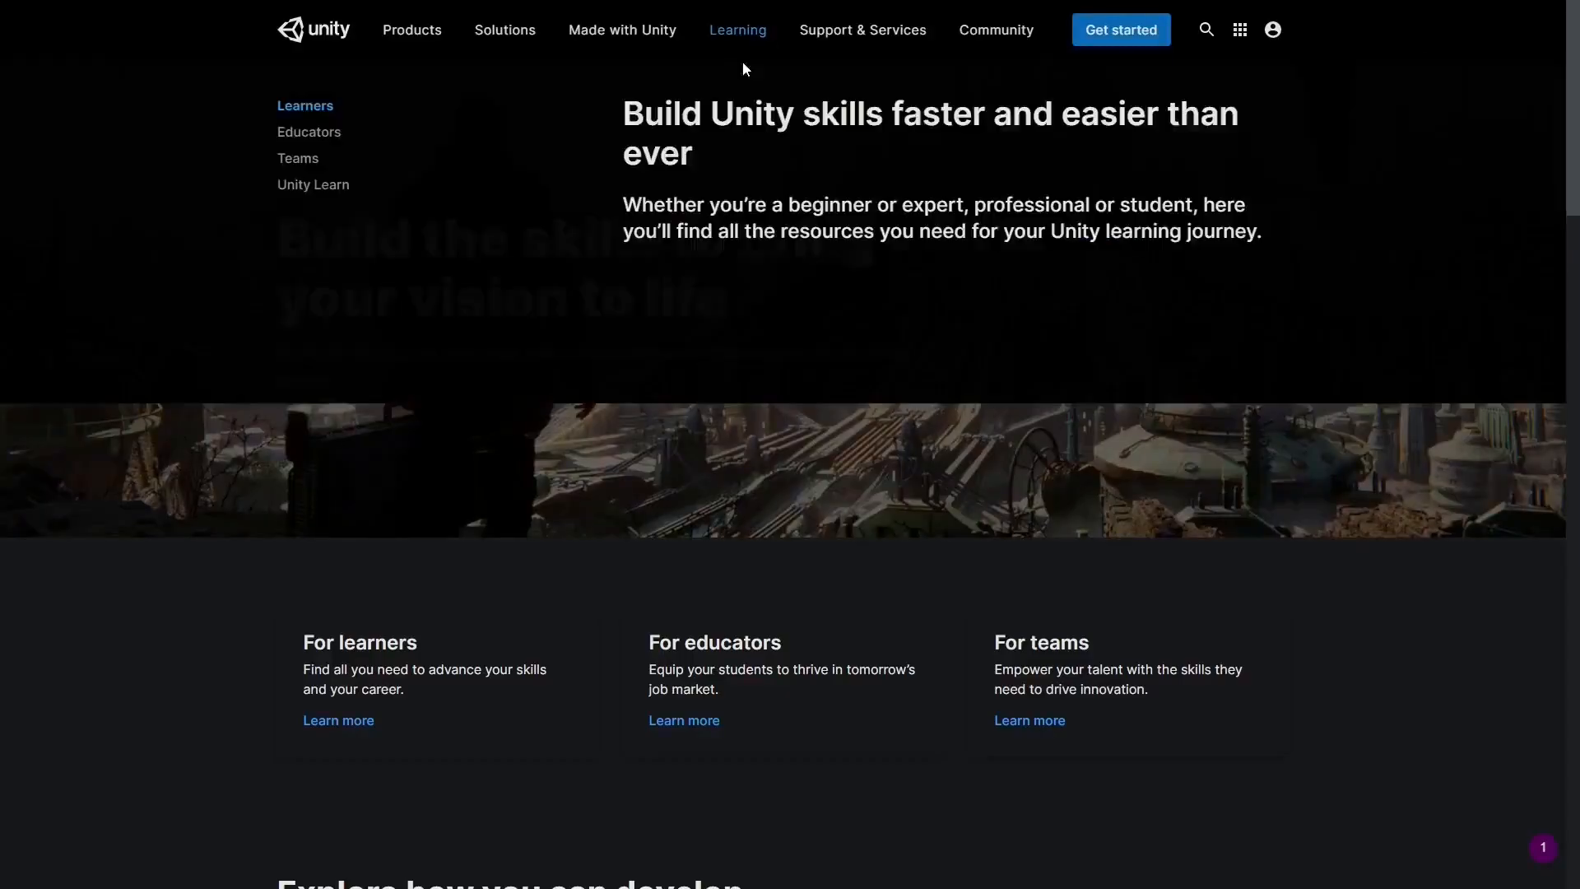
scroll(607, 510, "down", 10)
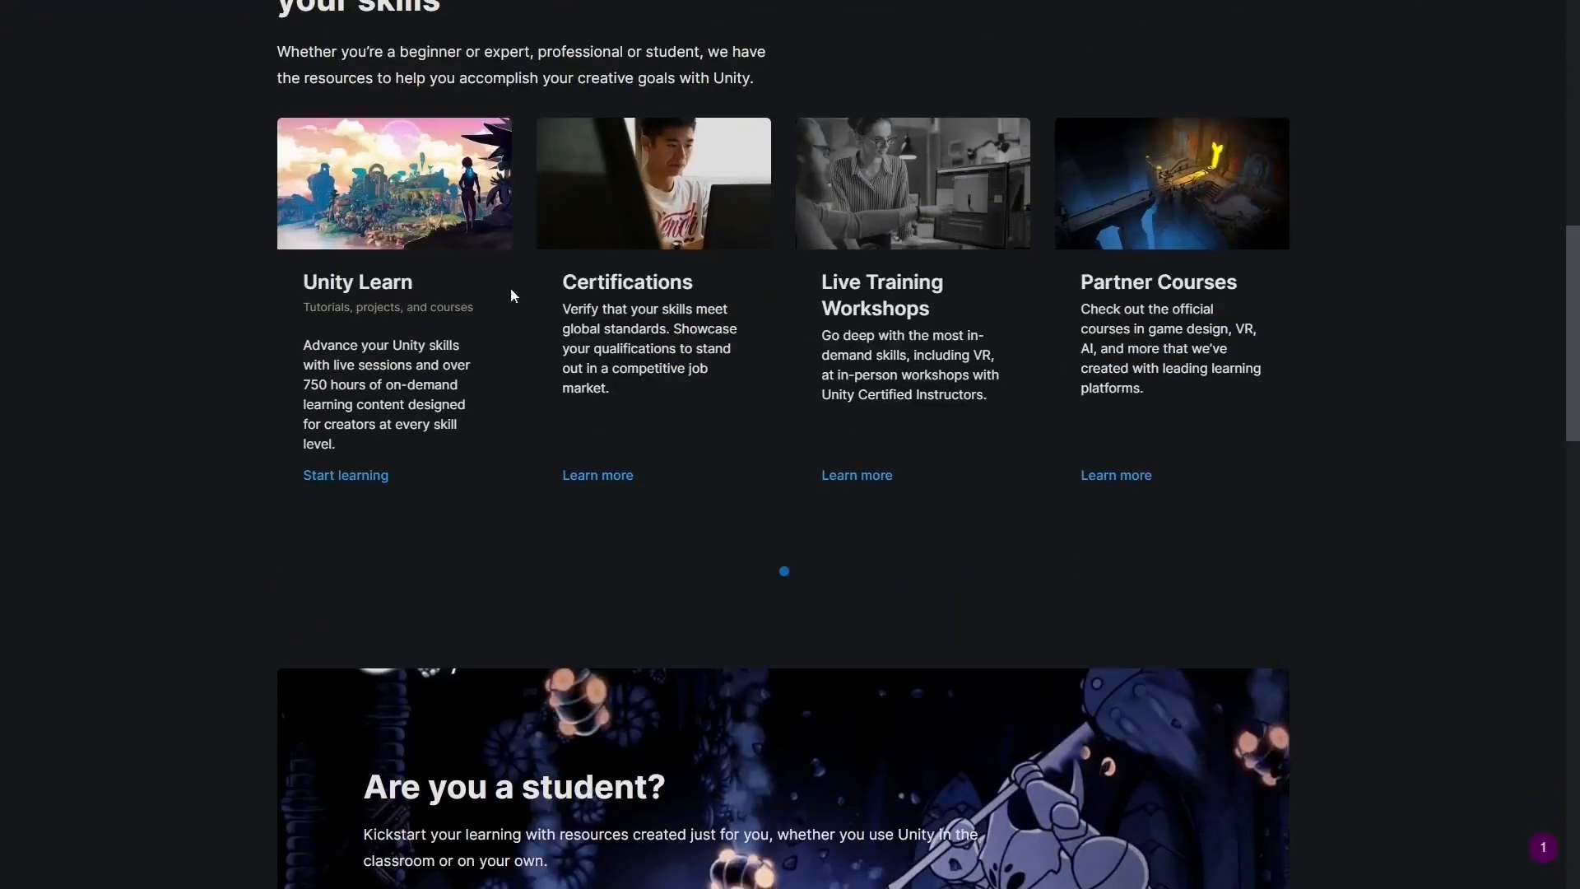
scroll(153, 409, "down", 10)
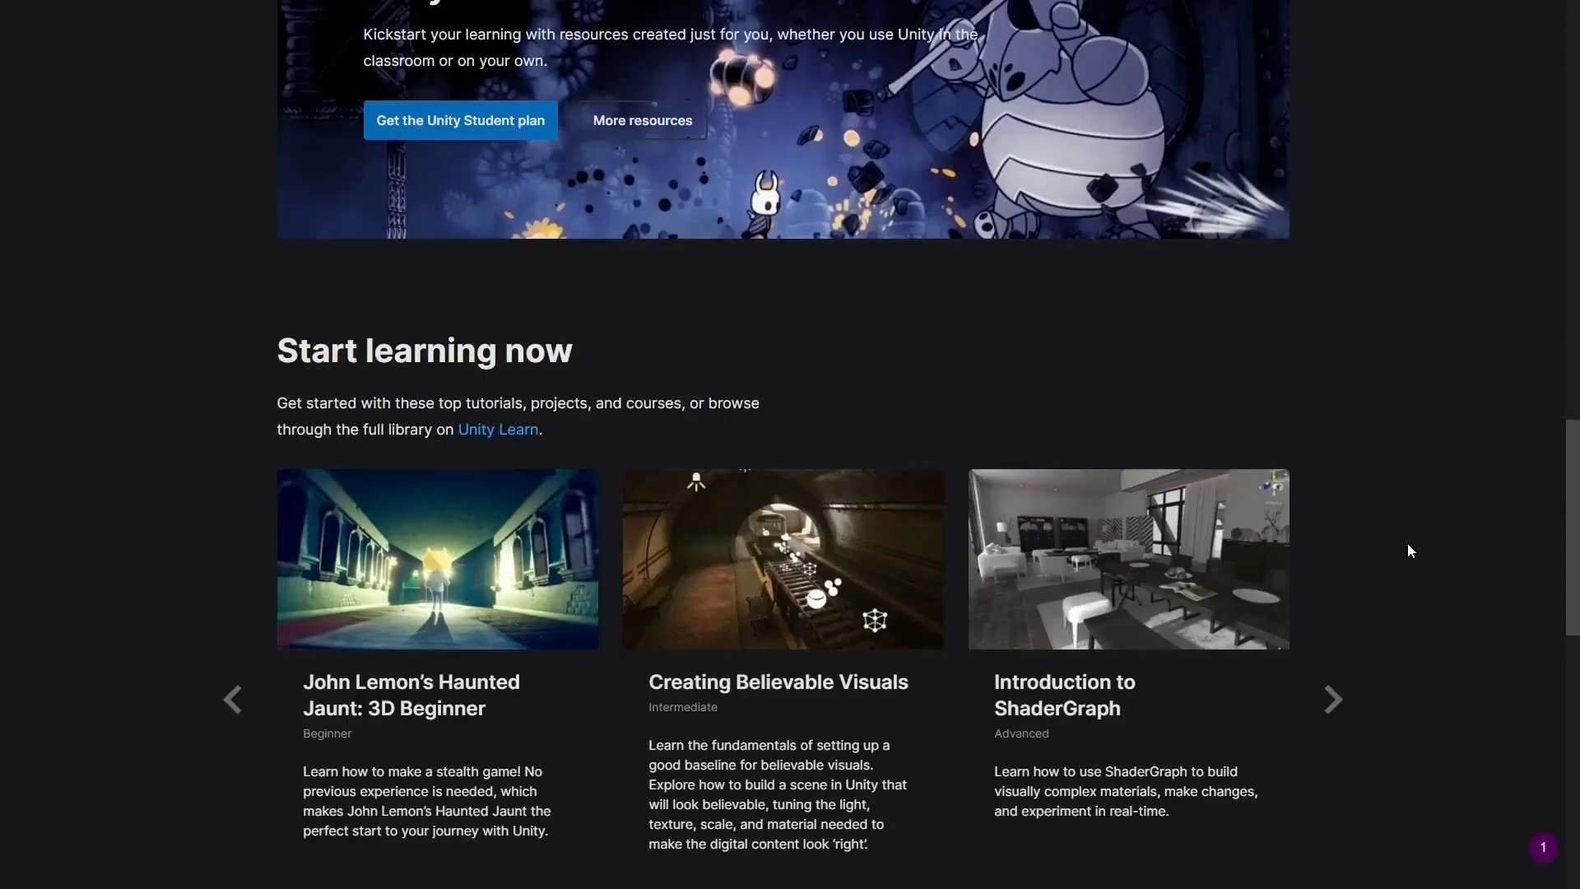
scroll(1408, 550, "up", 10)
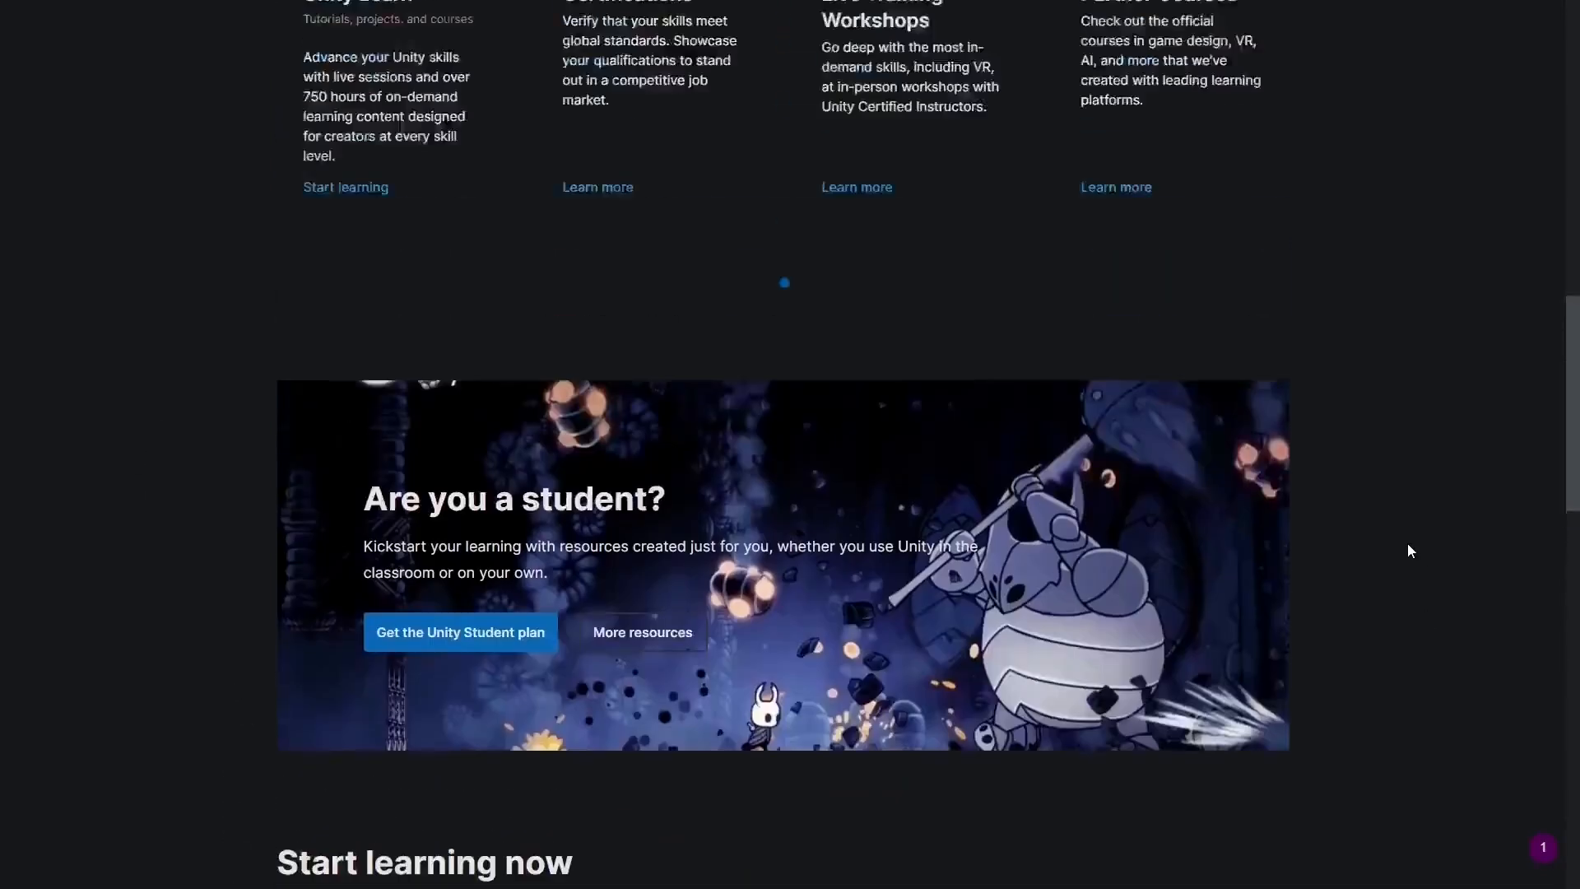
scroll(1408, 546, "up", 5)
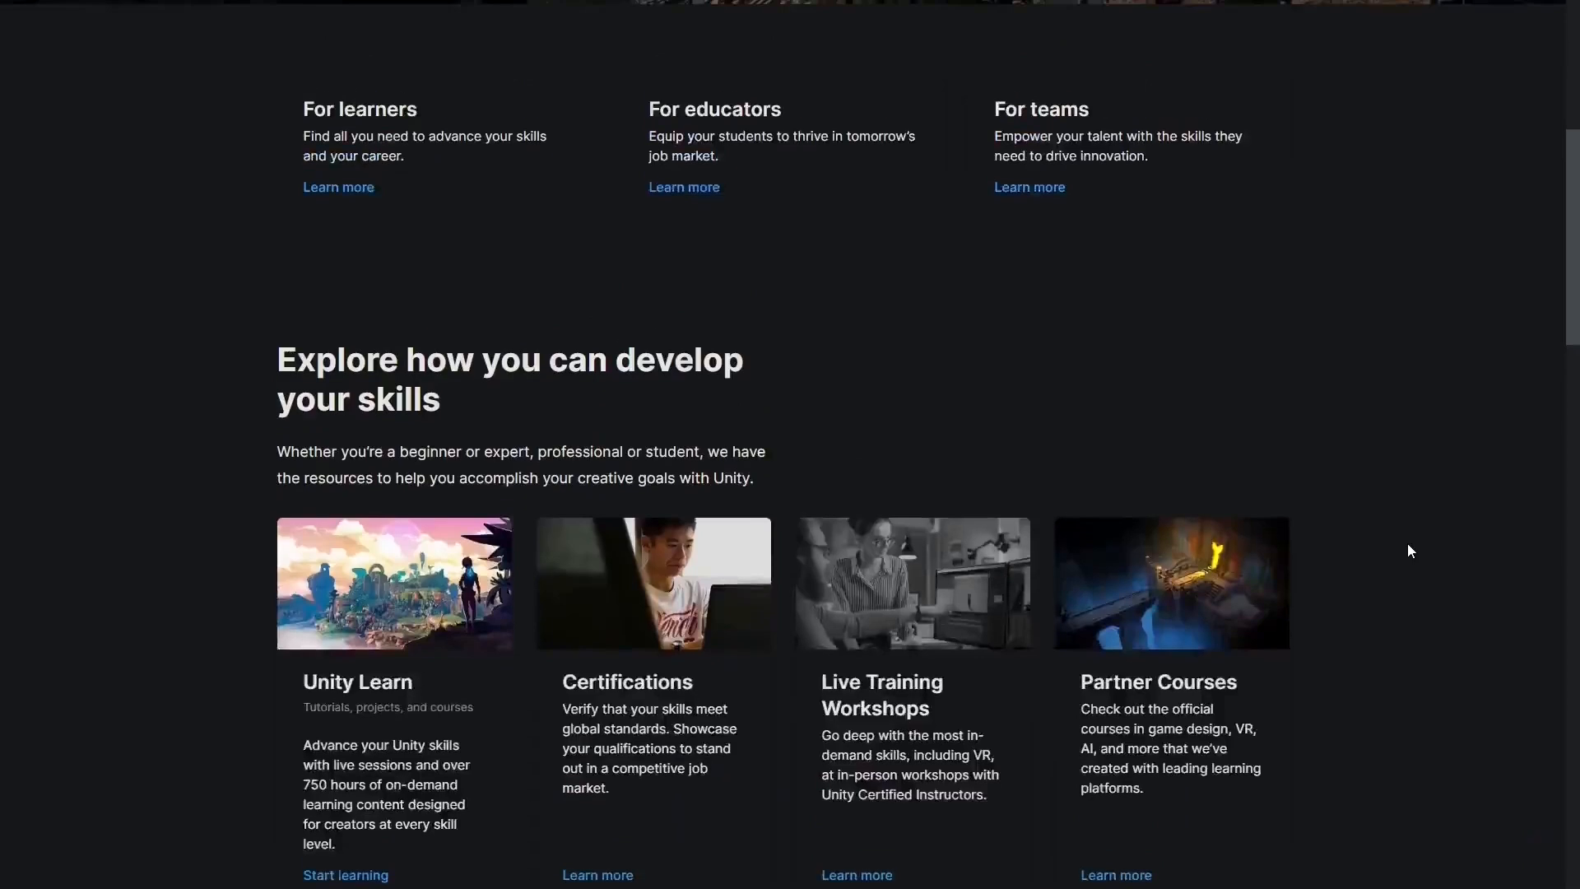
scroll(1407, 551, "up", 6)
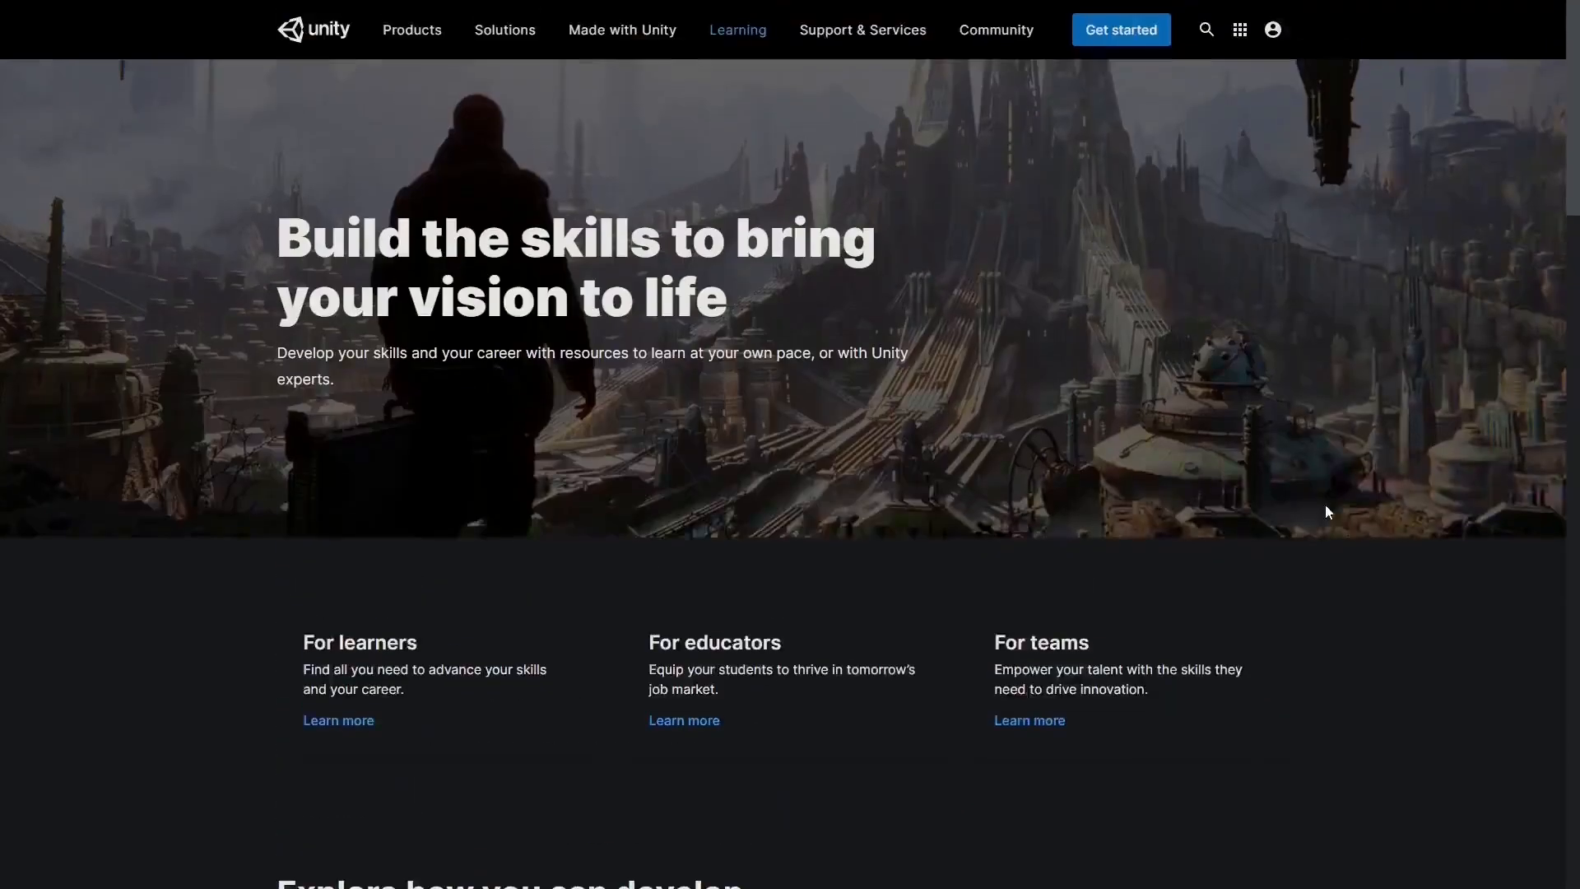
Open the Unity Blog from the community resources and look through its recent articles, categories and popular posts.
mouse_move(1015, 28)
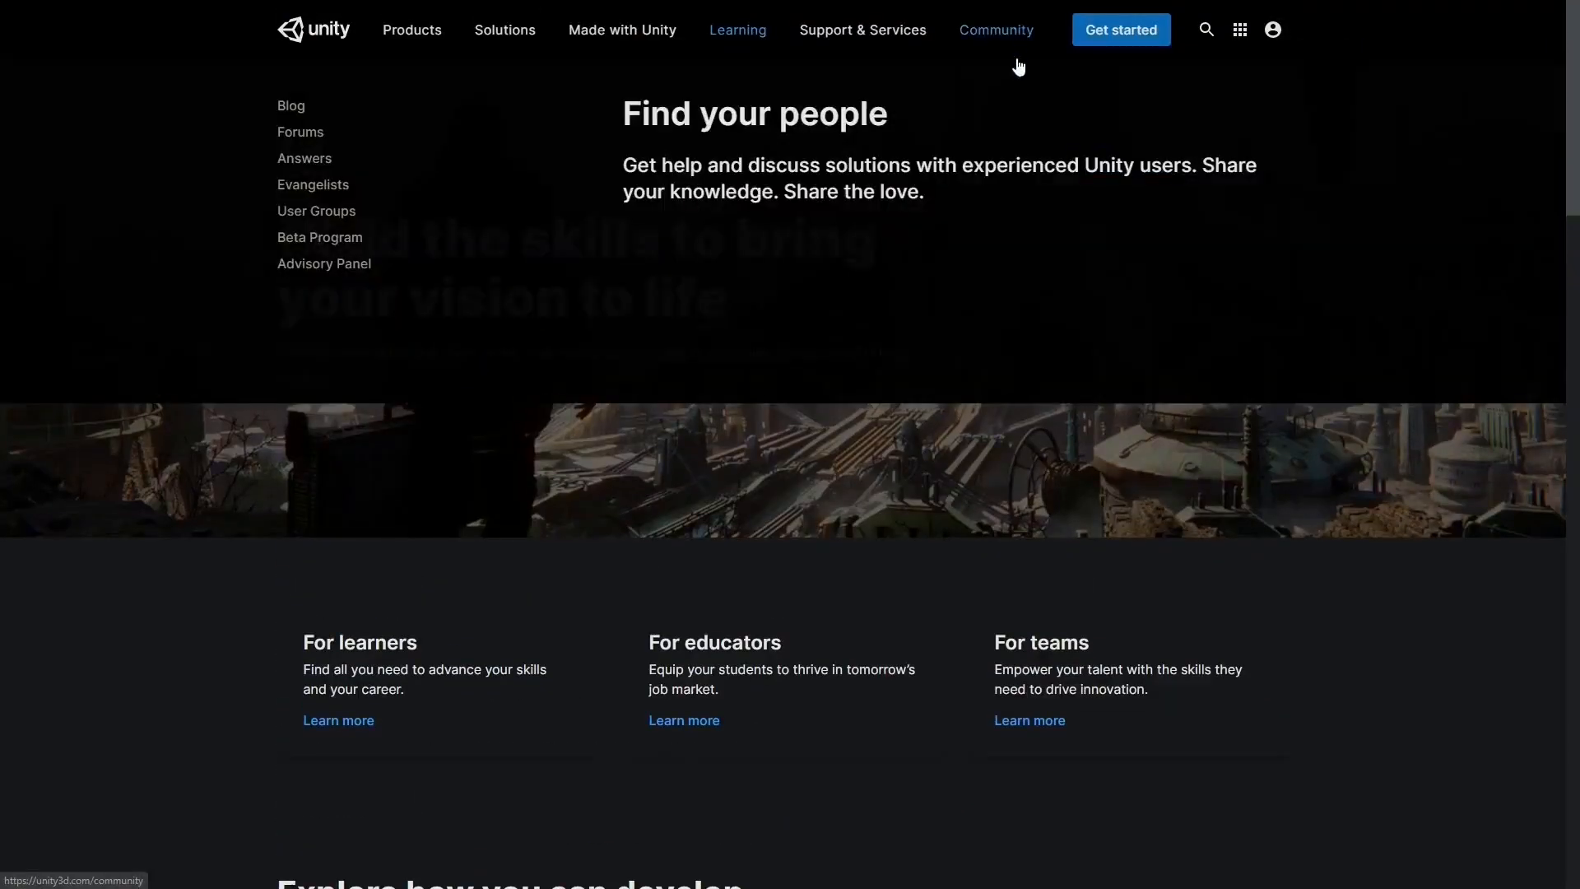
left_click(289, 109)
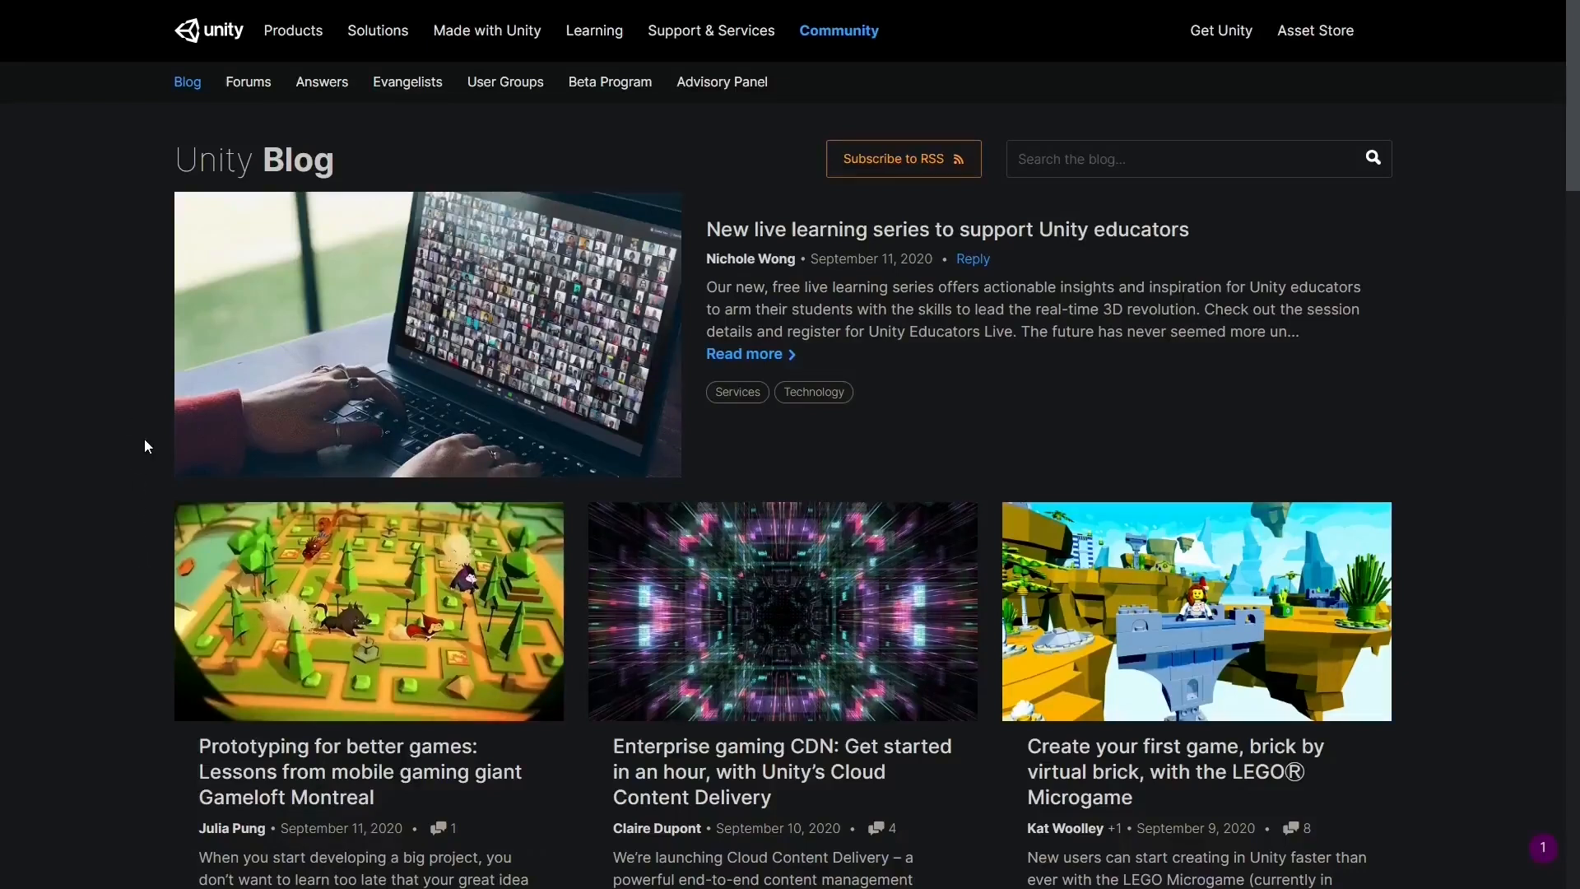
scroll(142, 541, "down", 5)
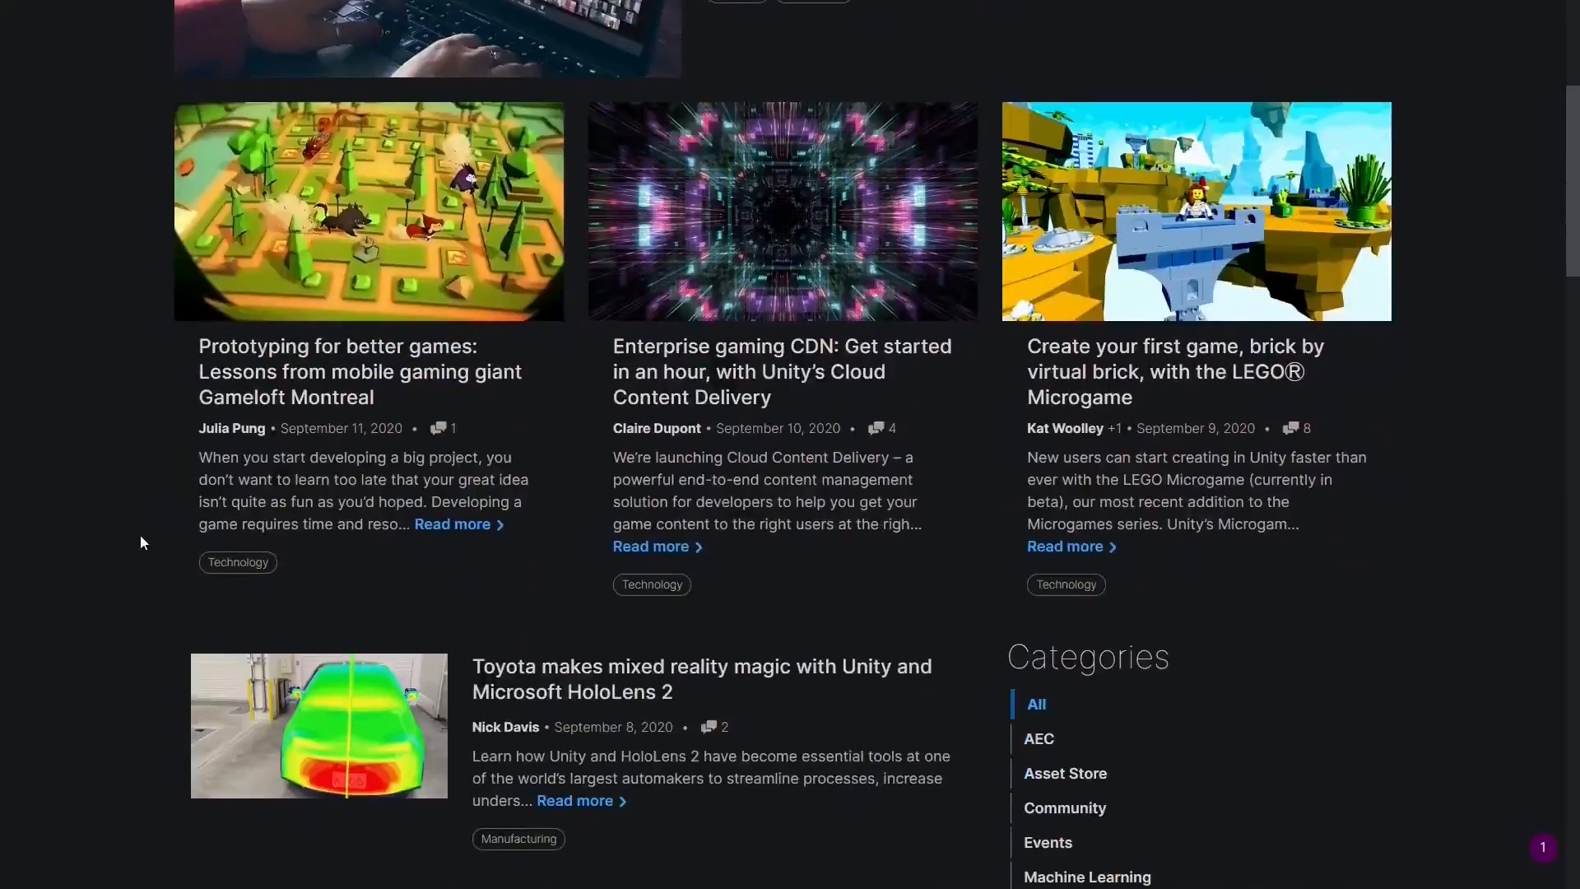
scroll(140, 535, "down", 6)
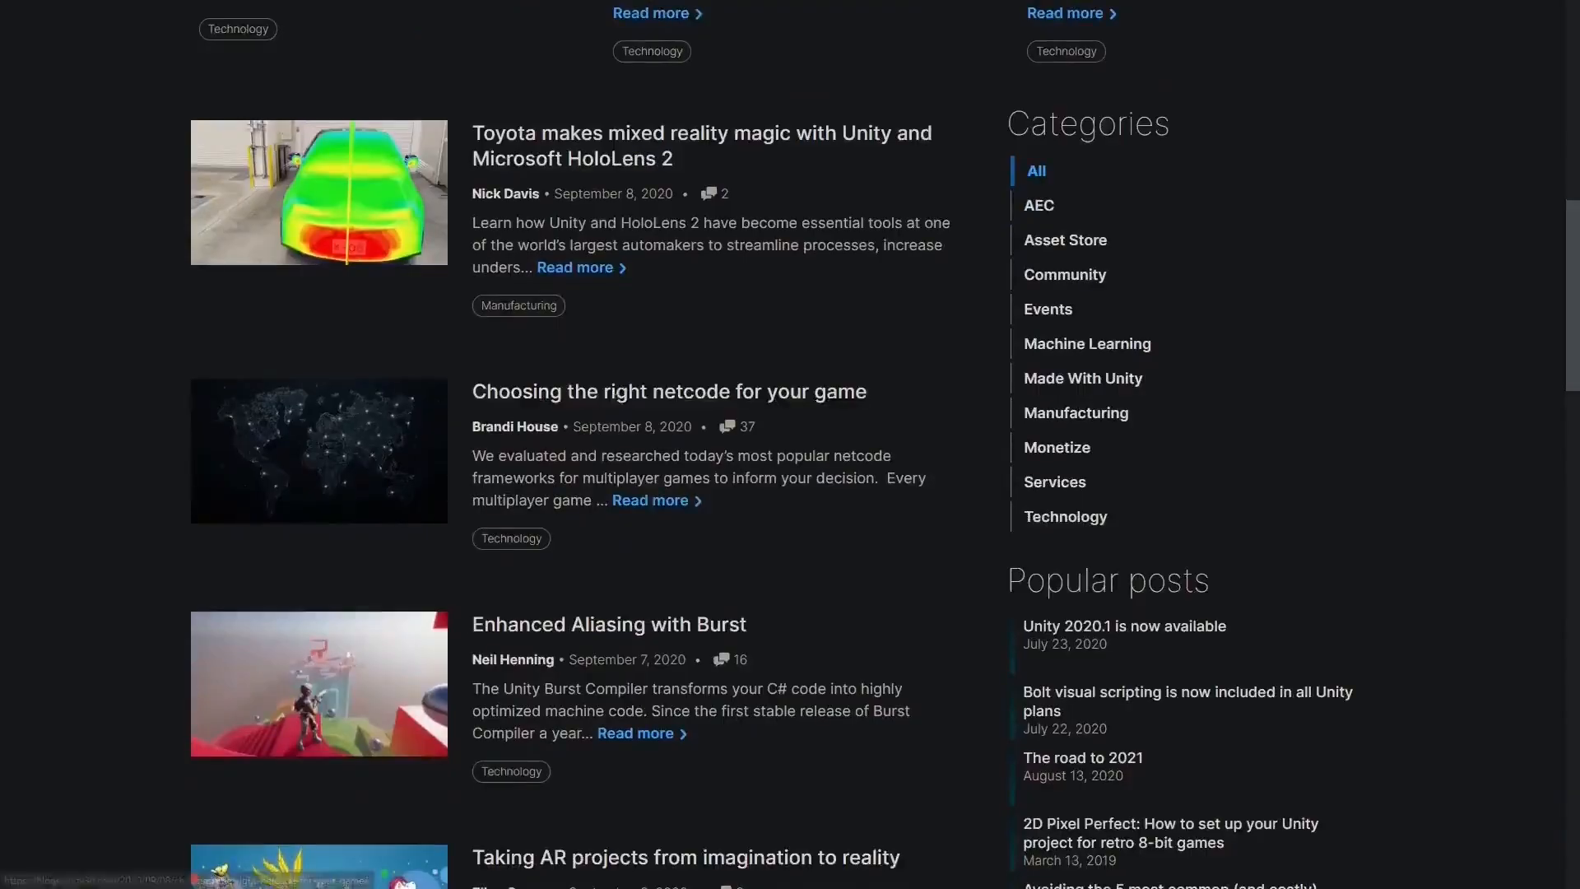
scroll(606, 486, "down", 4)
scroll(607, 487, "down", 2)
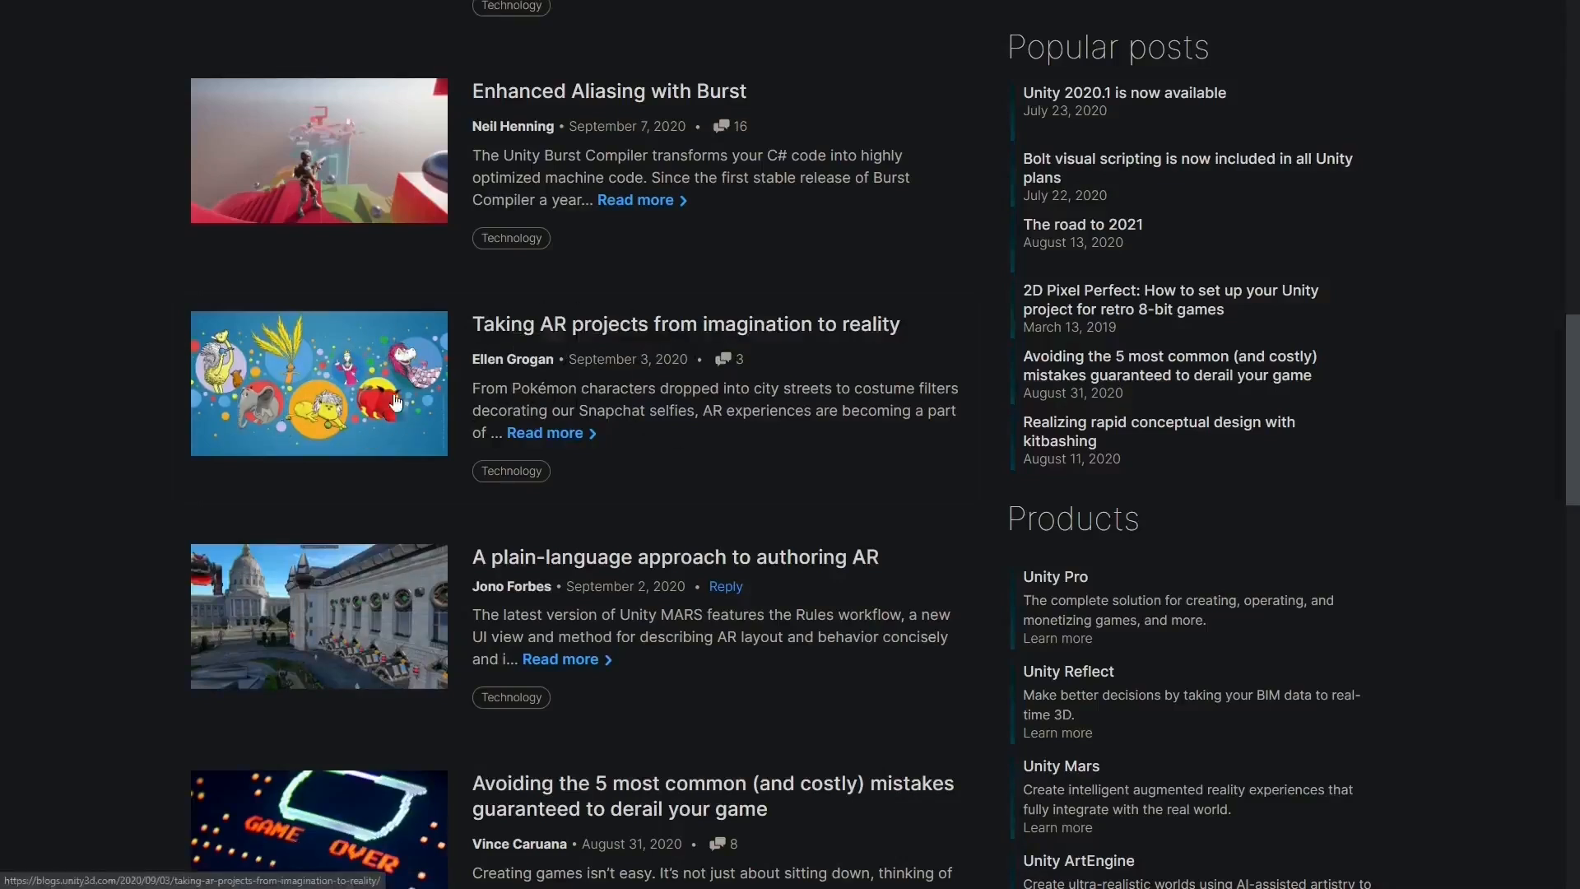
scroll(395, 435, "down", 5)
scroll(395, 434, "down", 4)
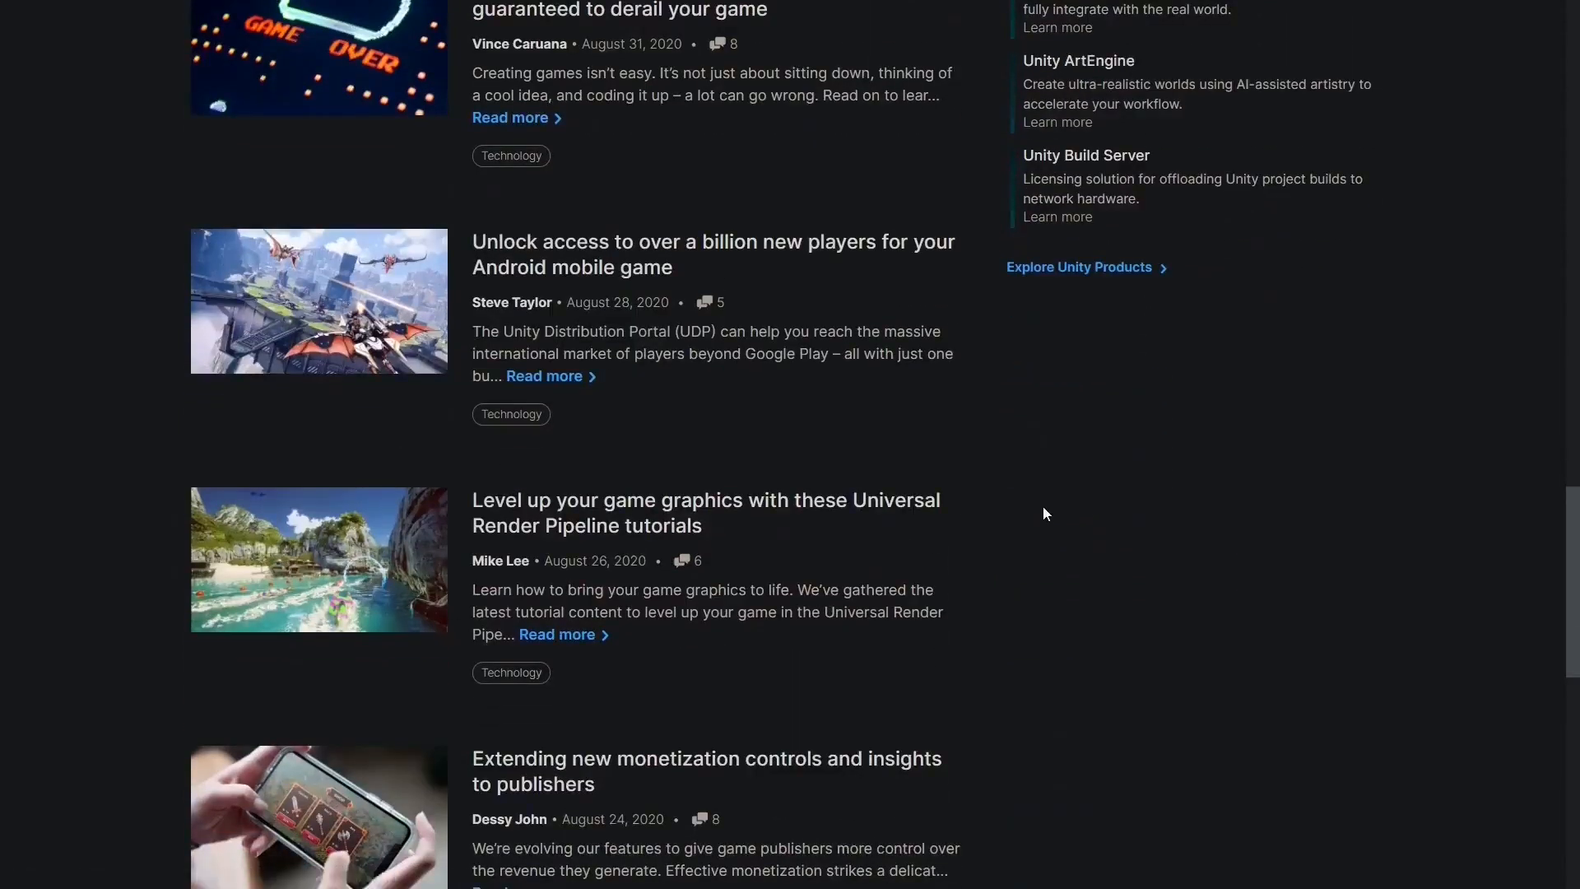
scroll(1043, 505, "up", 8)
scroll(997, 339, "up", 15)
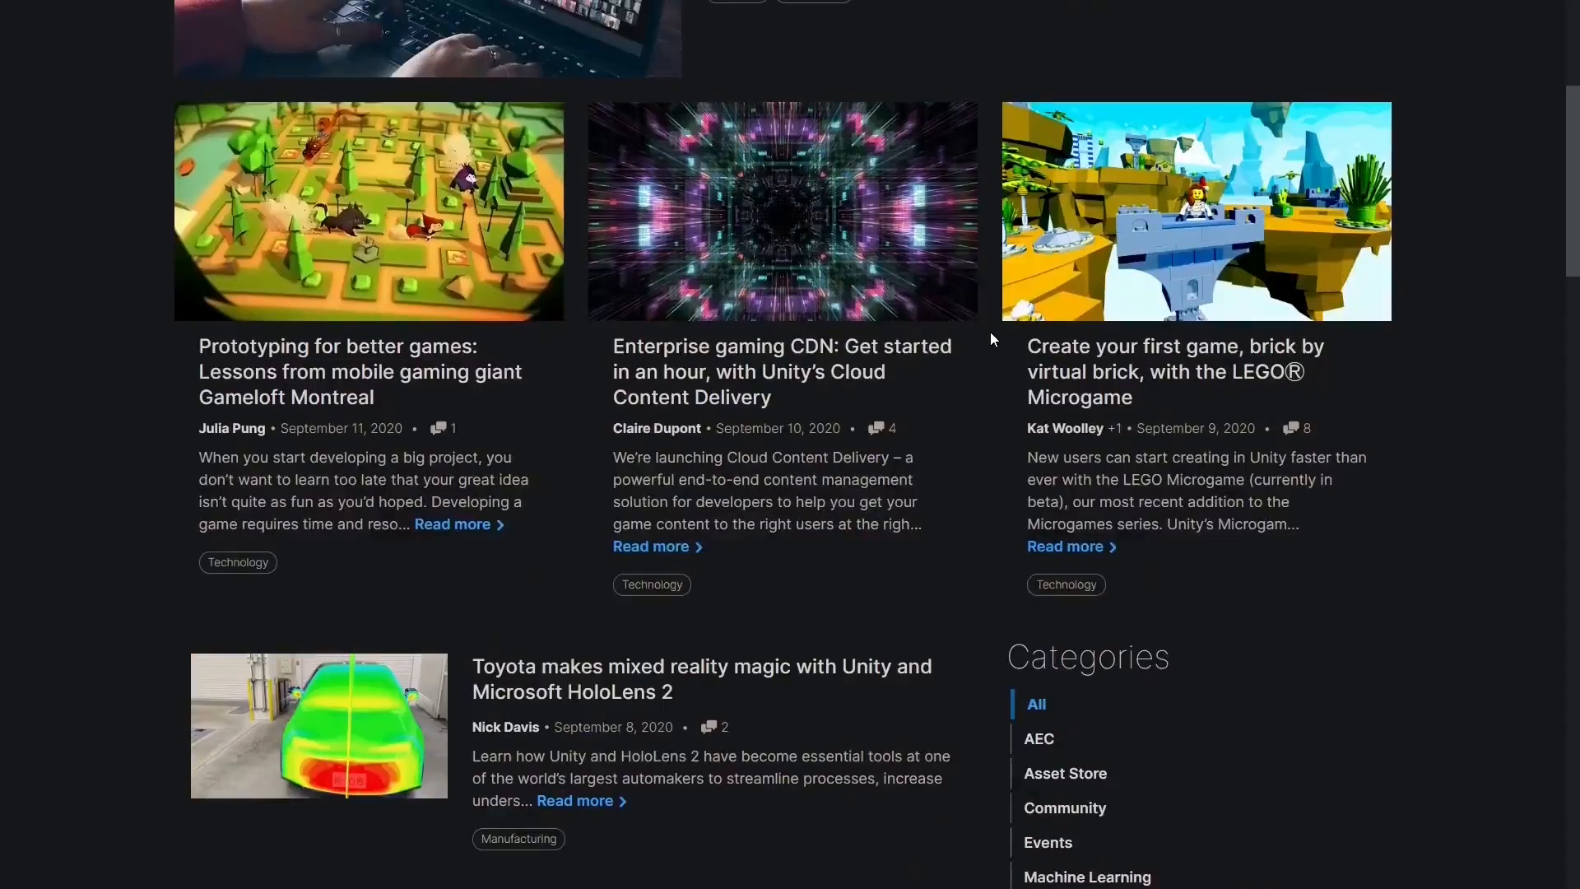
scroll(992, 337, "up", 5)
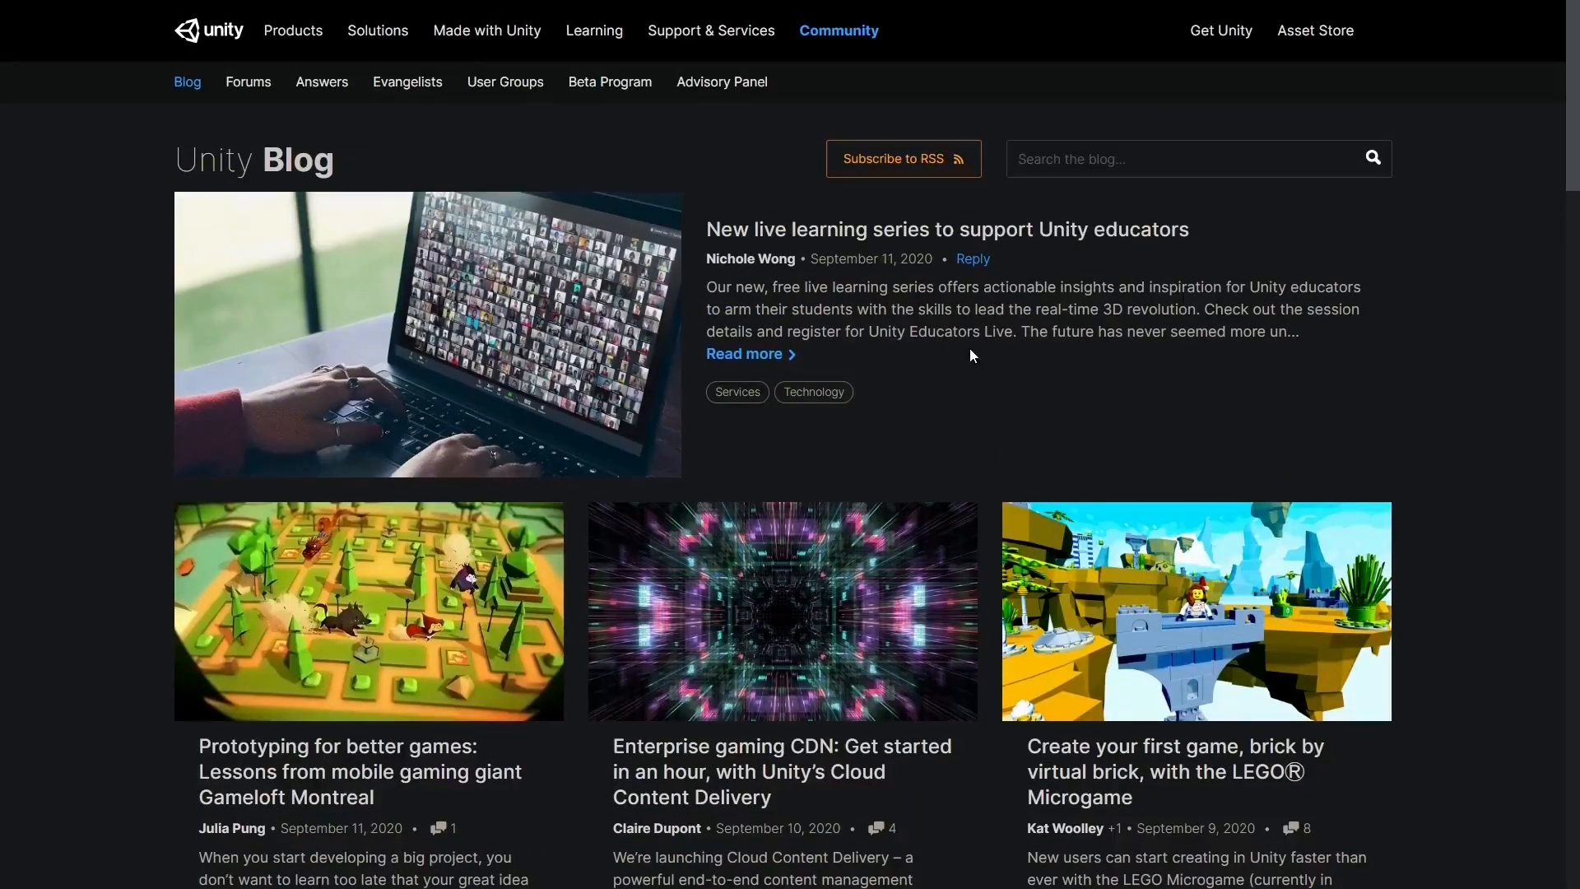
Open the Get Unity plans and pricing page and review the Plus, Pro and Enterprise business plans.
left_click(1220, 37)
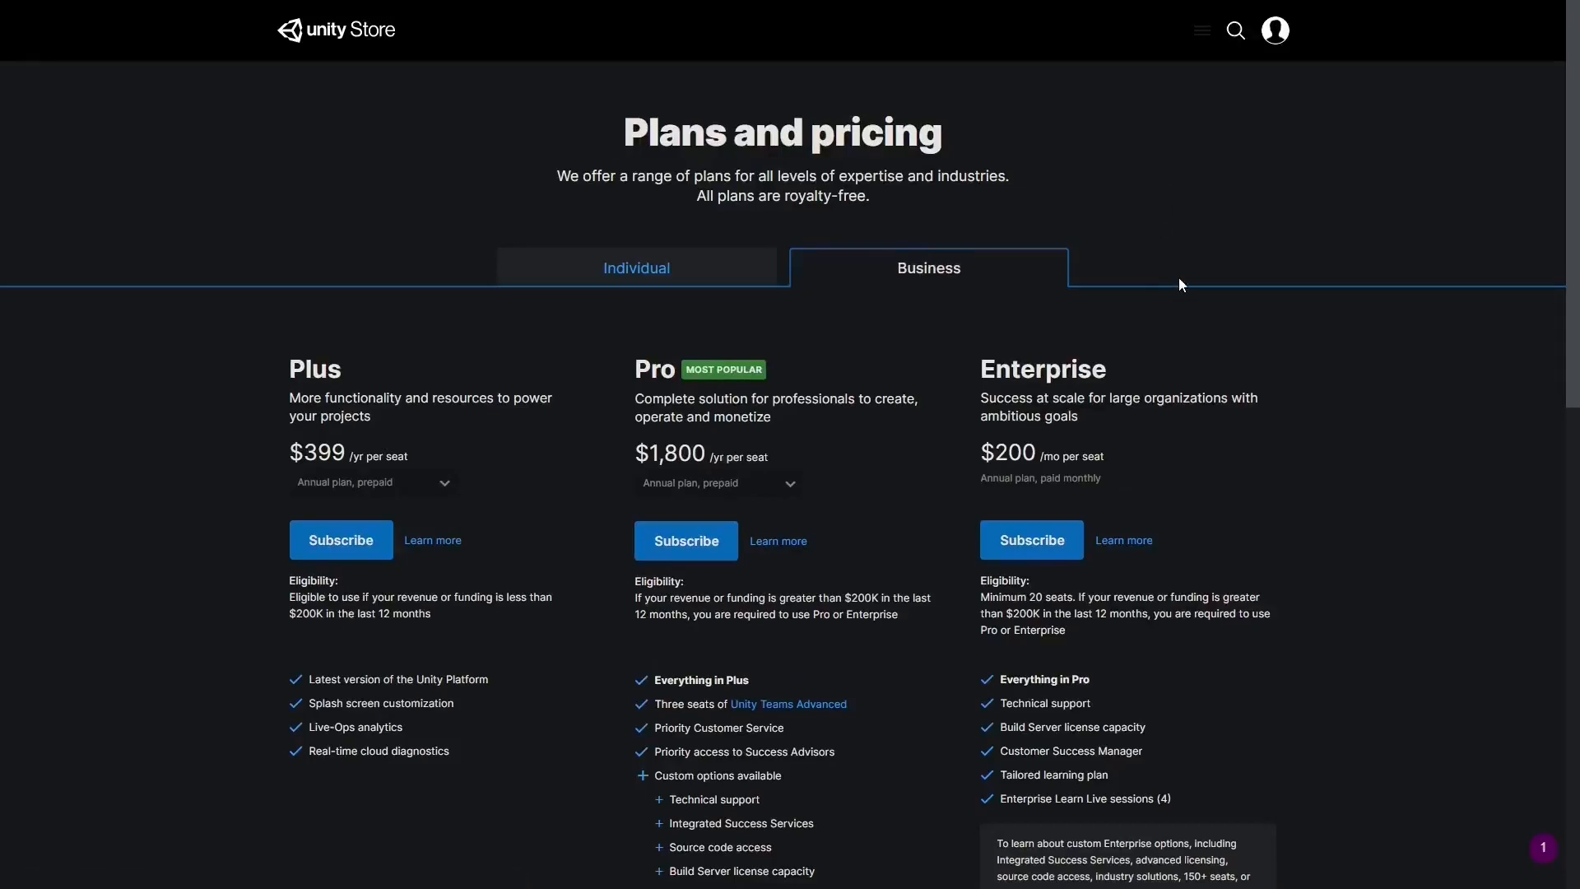
scroll(1183, 280, "down", 3)
scroll(1209, 297, "up", 1)
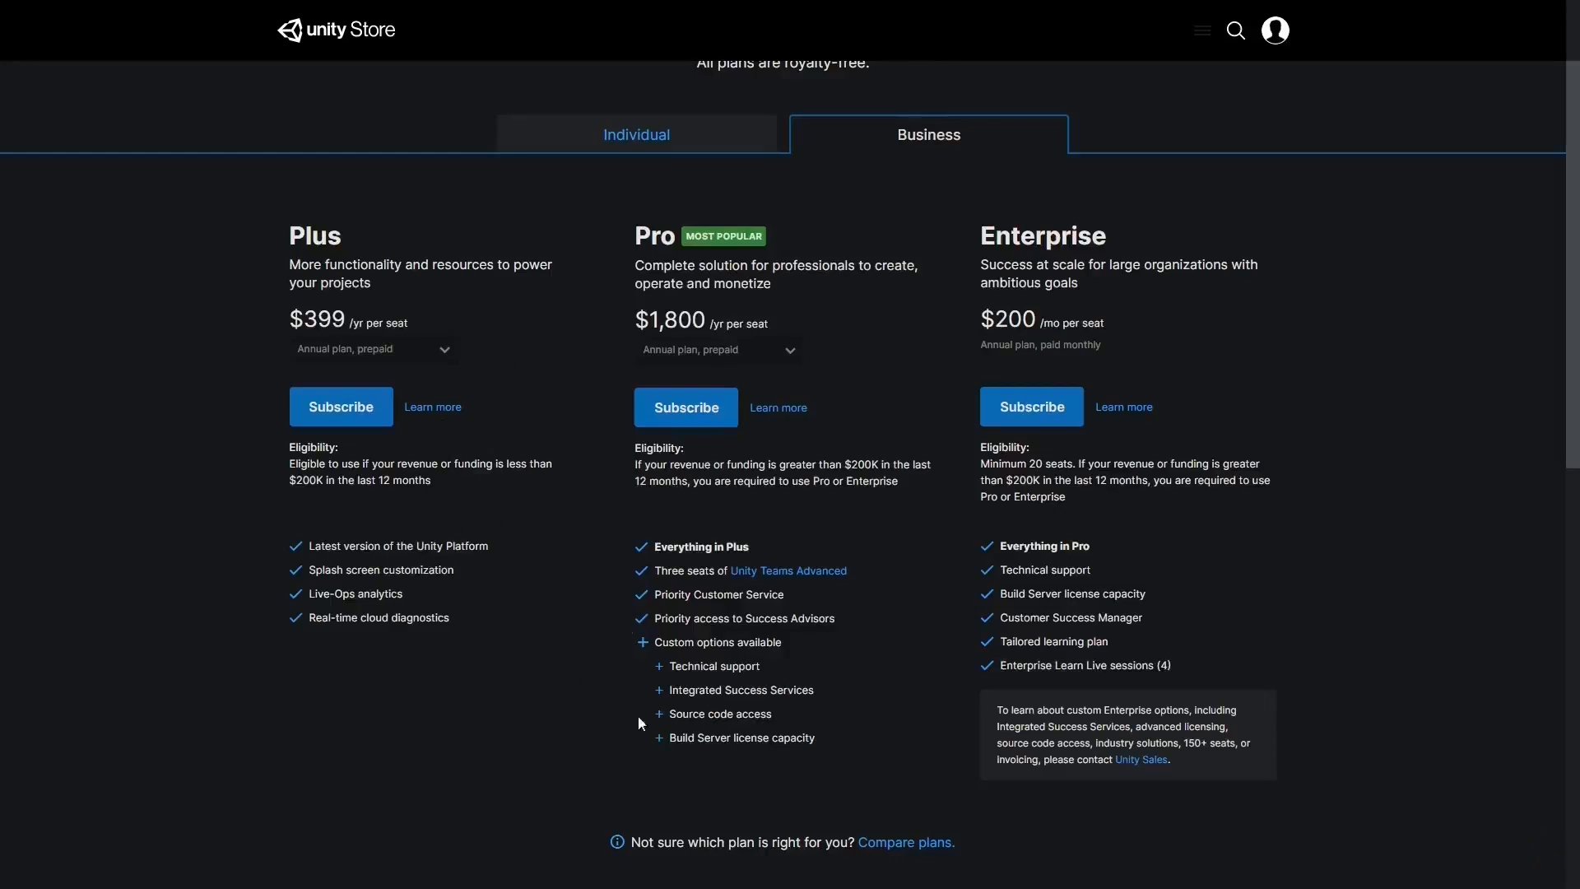
scroll(935, 635, "up", 2)
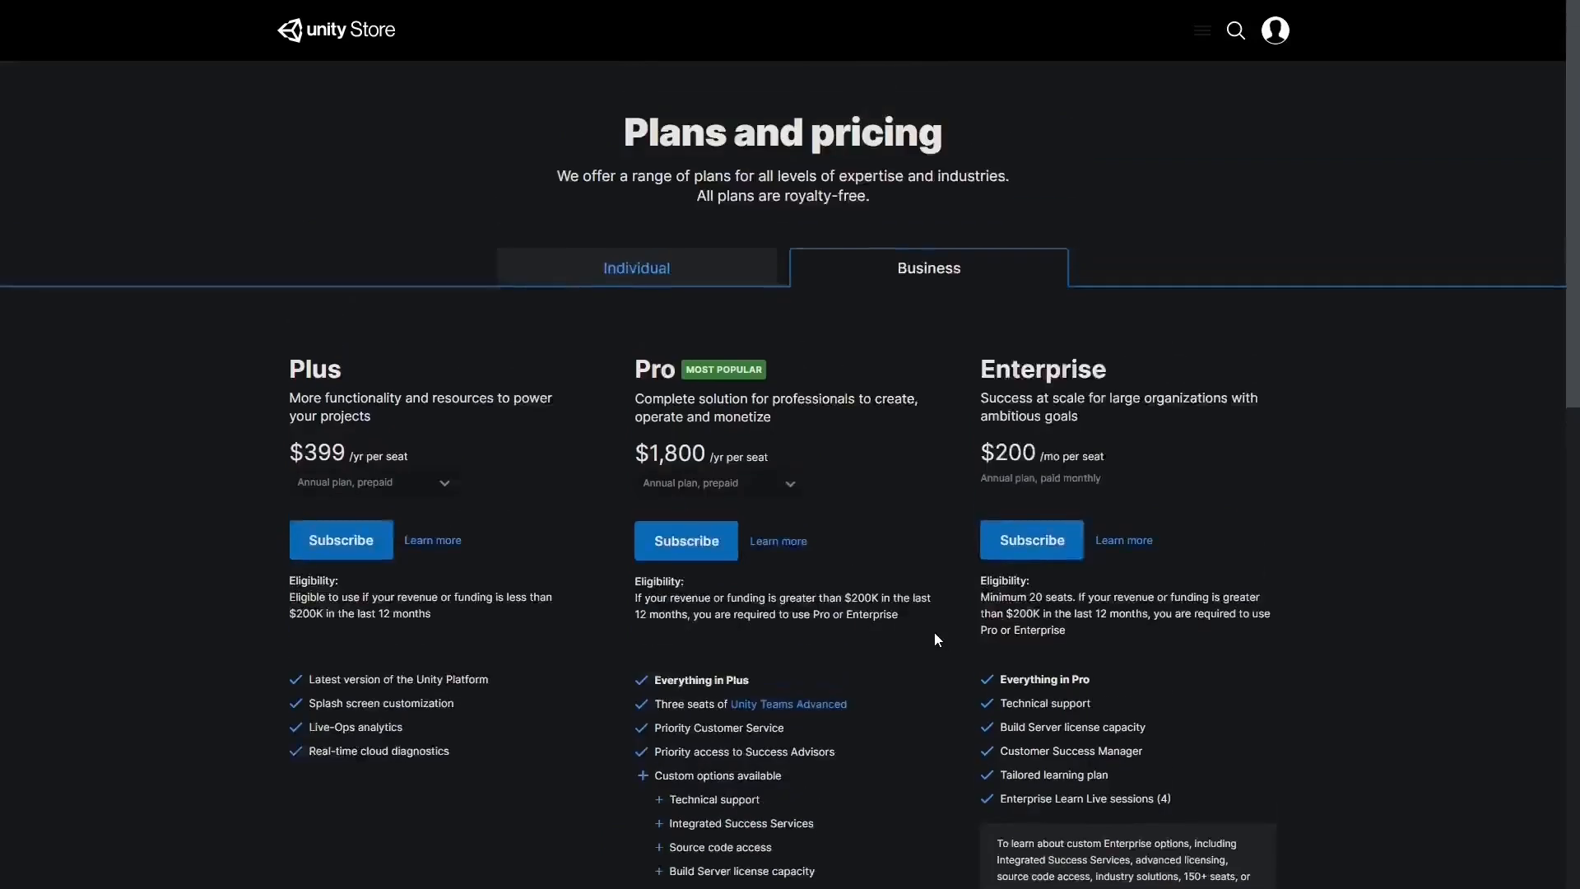
Choose the free Personal plan from the individual plans and download UnityHubSetup.exe as a first-time user, agreeing to the terms.
left_click(637, 278)
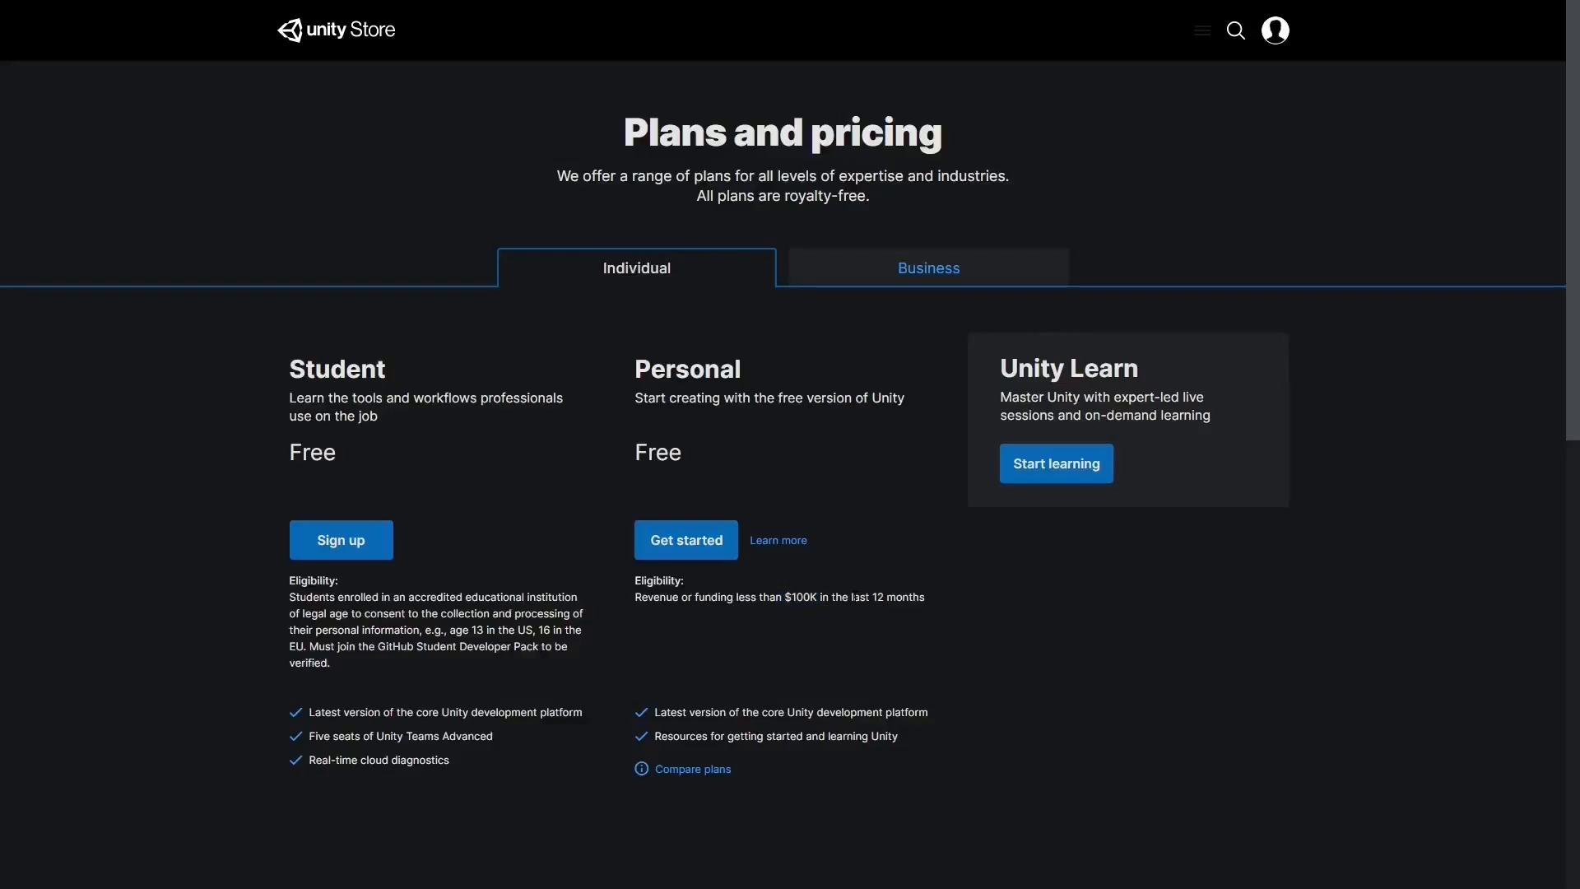
left_click(706, 548)
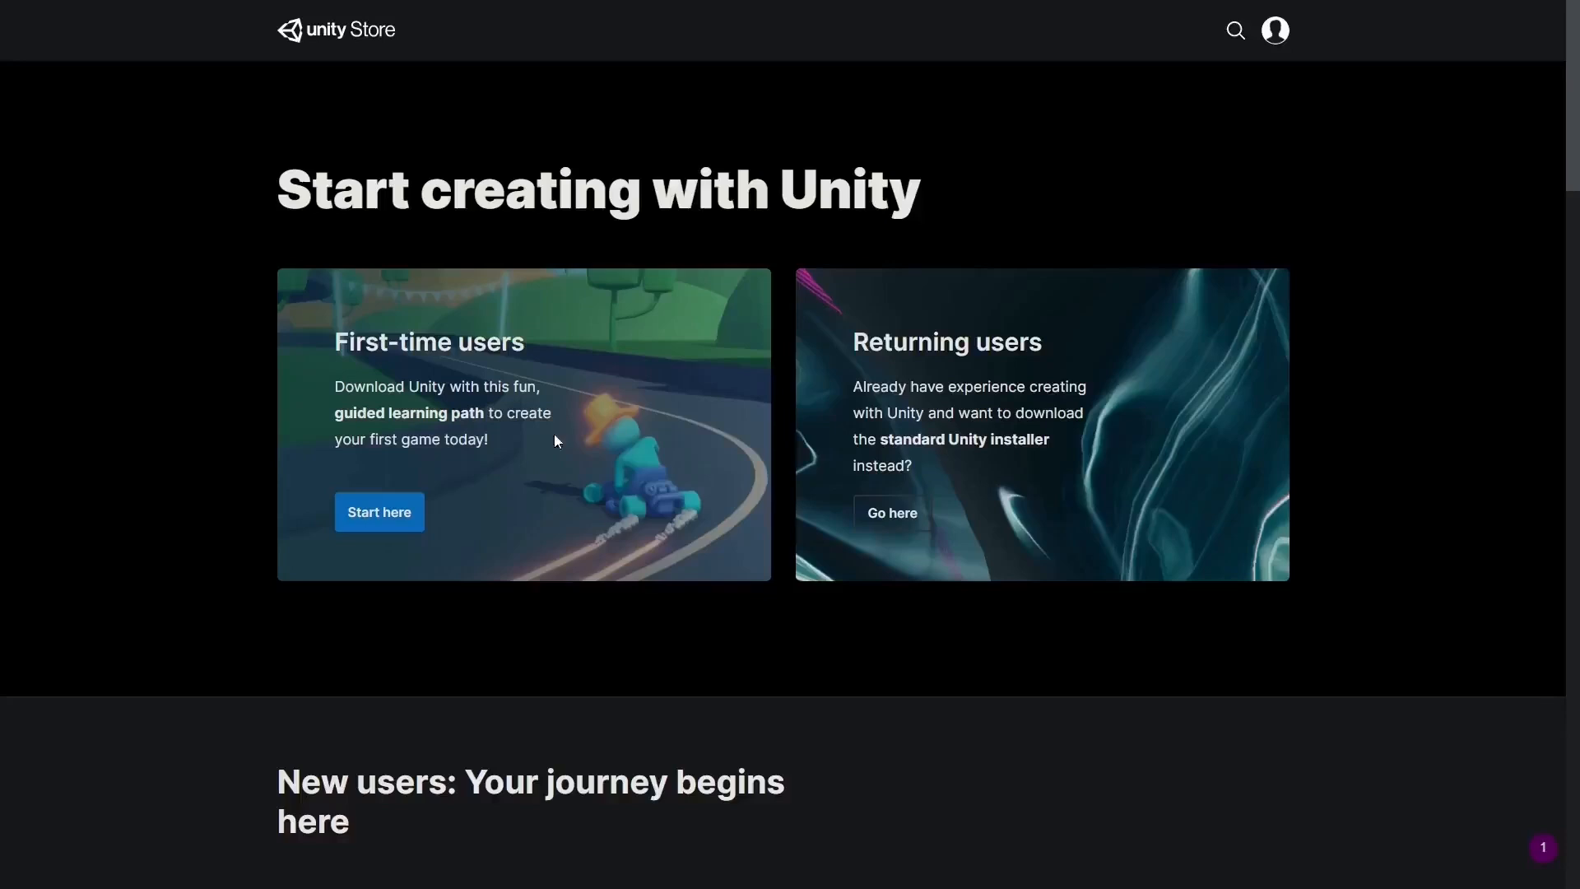
left_click(377, 522)
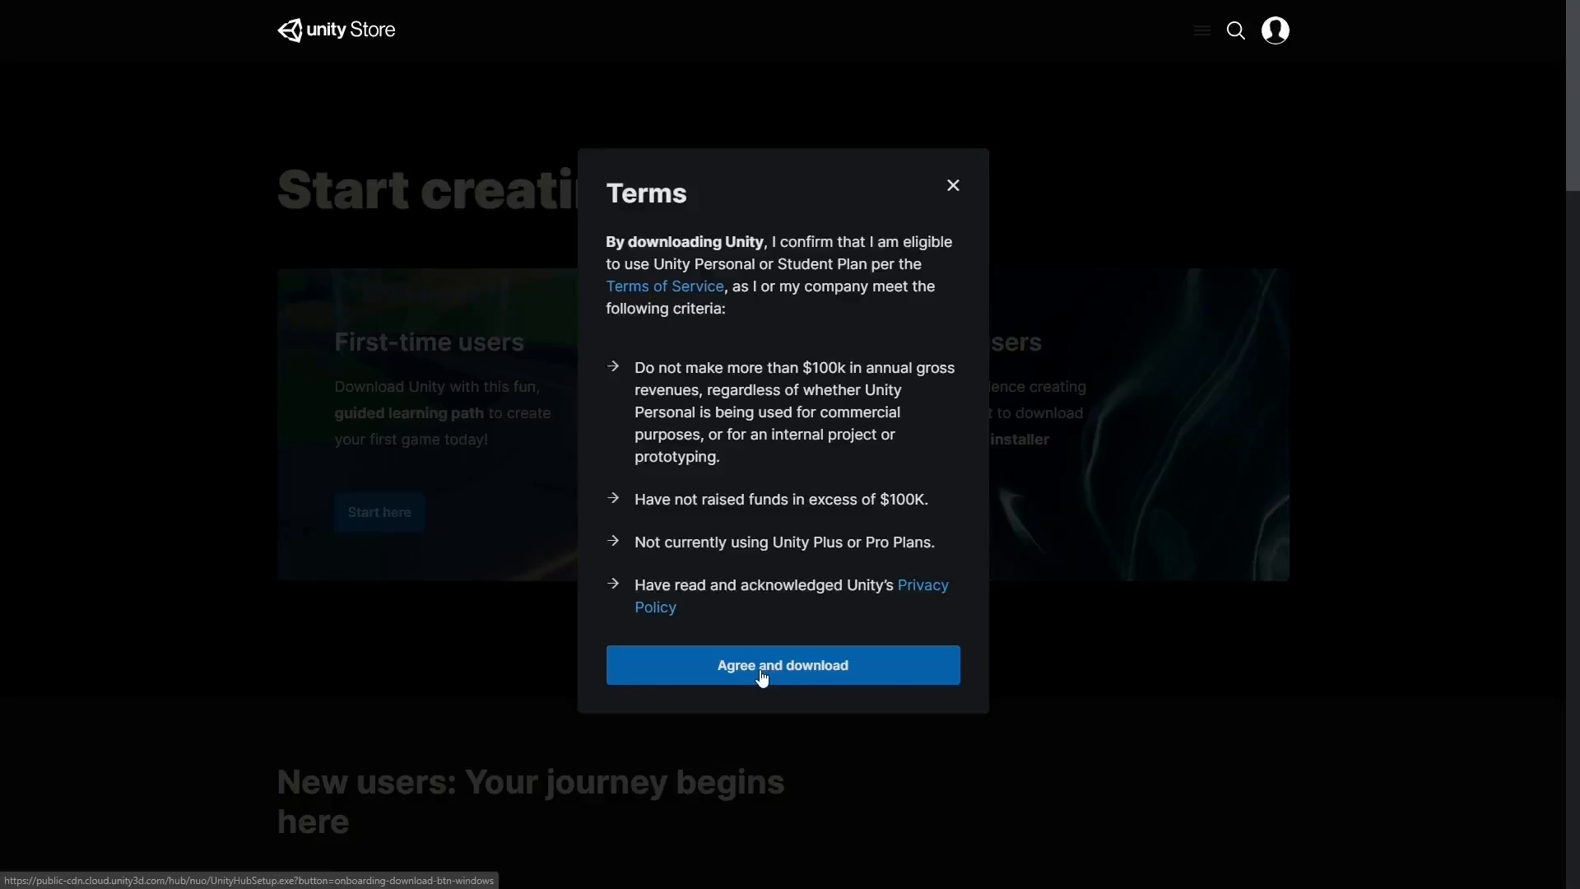
left_click(762, 674)
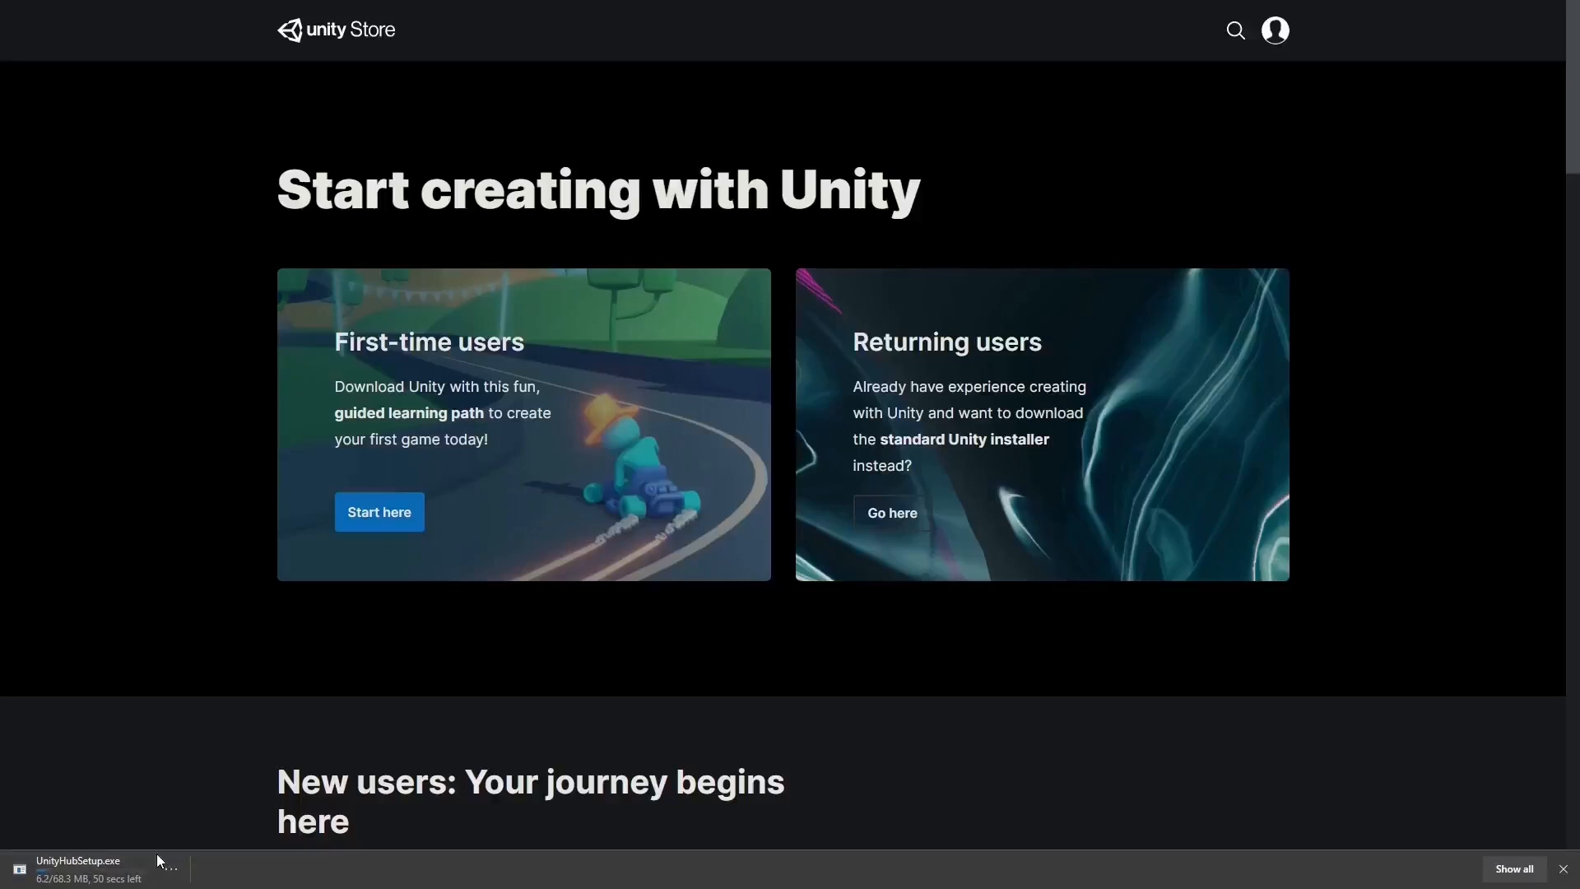
left_click(89, 874)
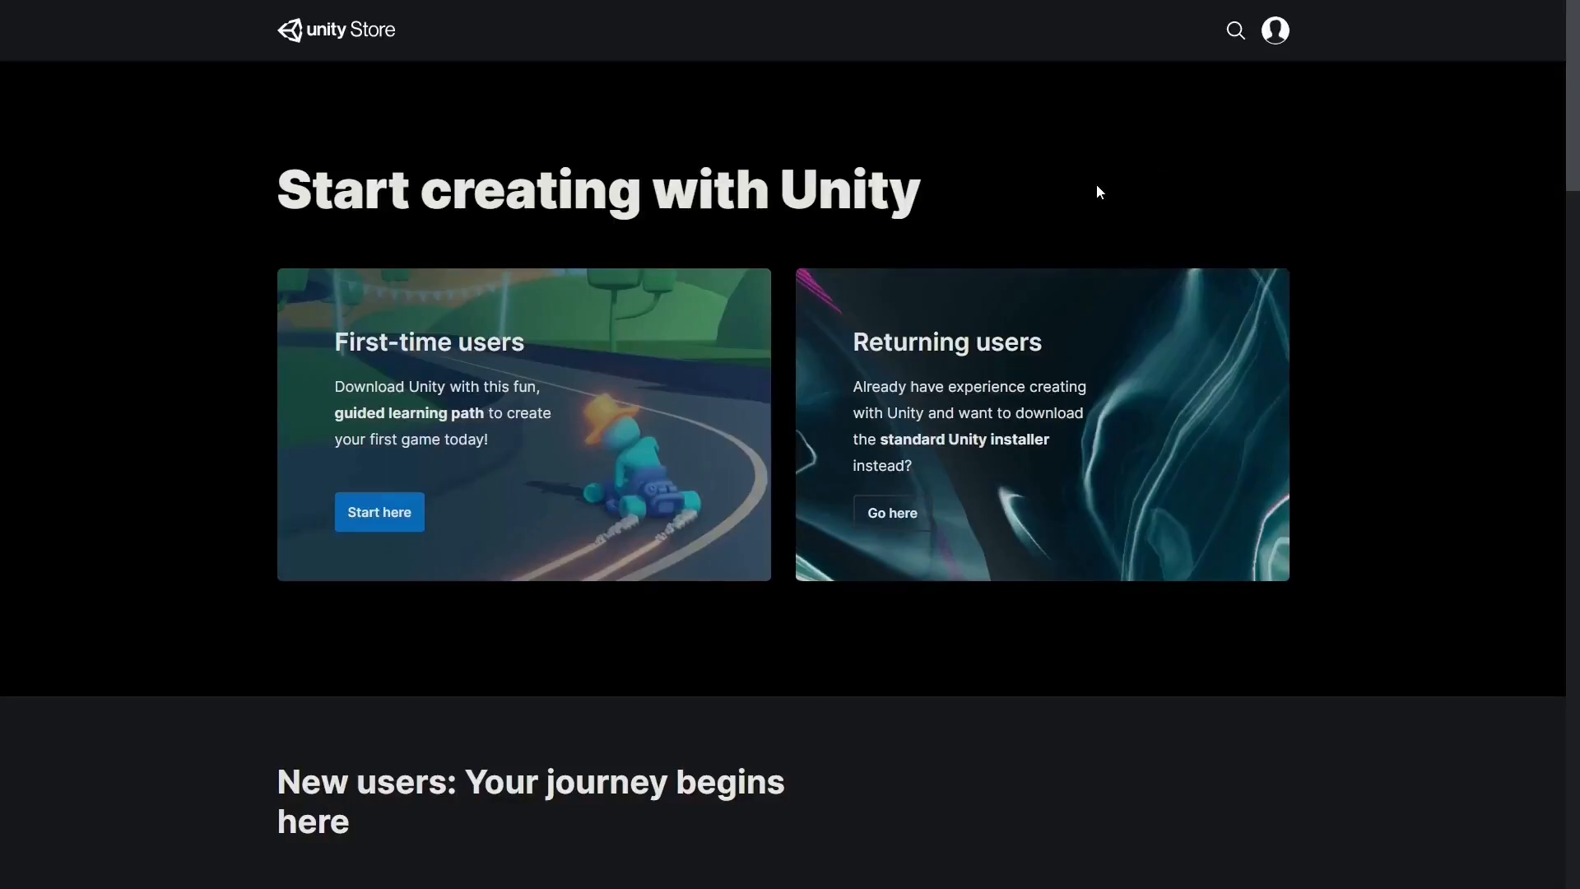
Open the Create a Unity ID registration form from the account area and review its fields and agreement options.
left_click(1276, 33)
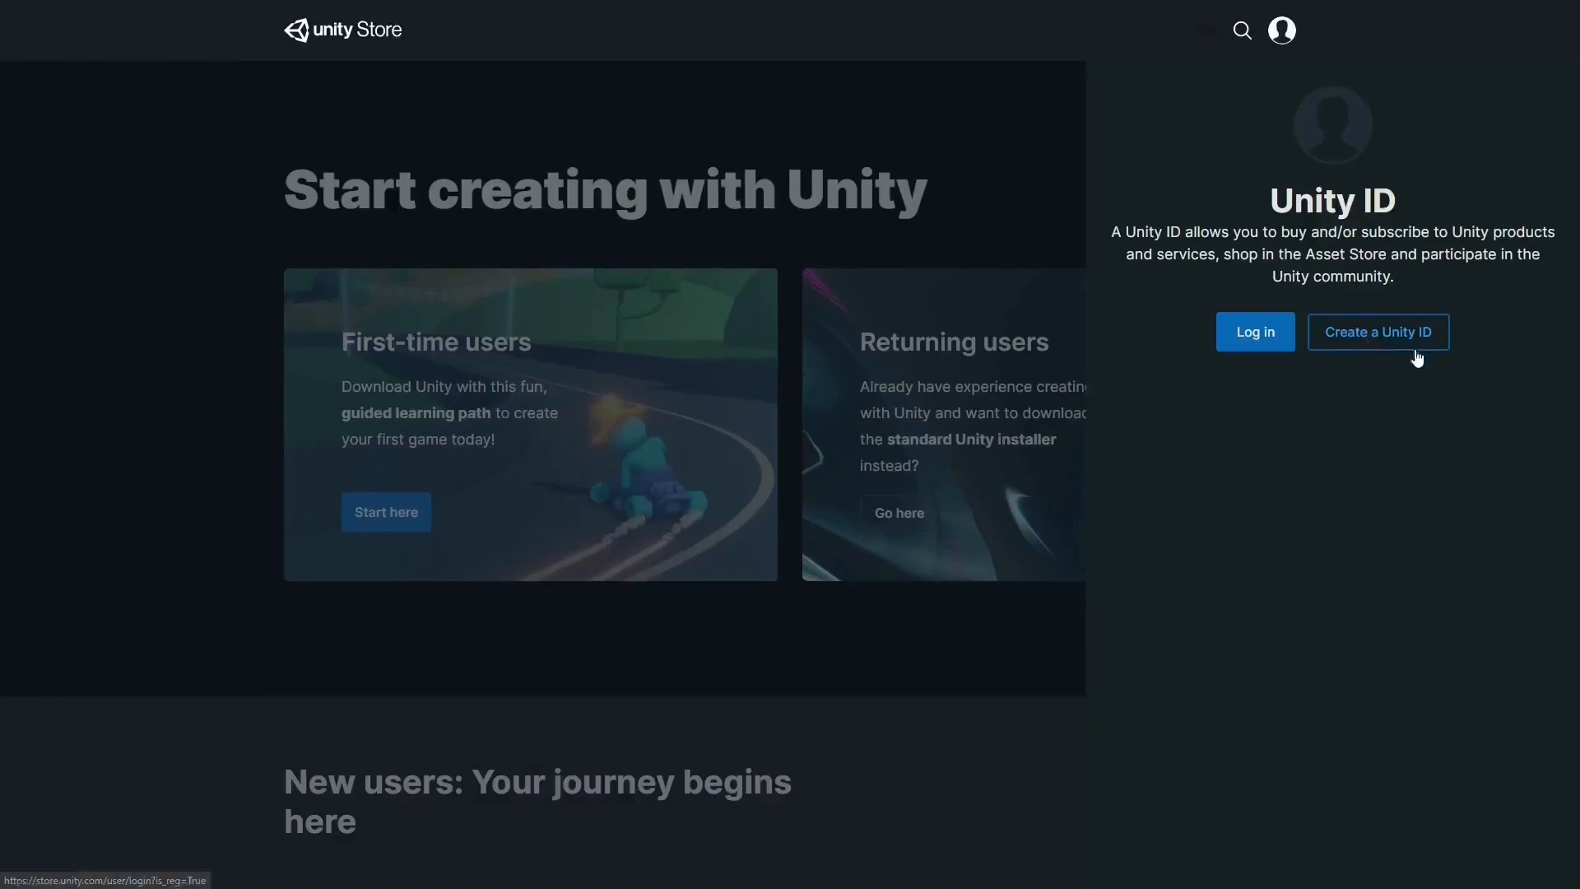
left_click(1395, 335)
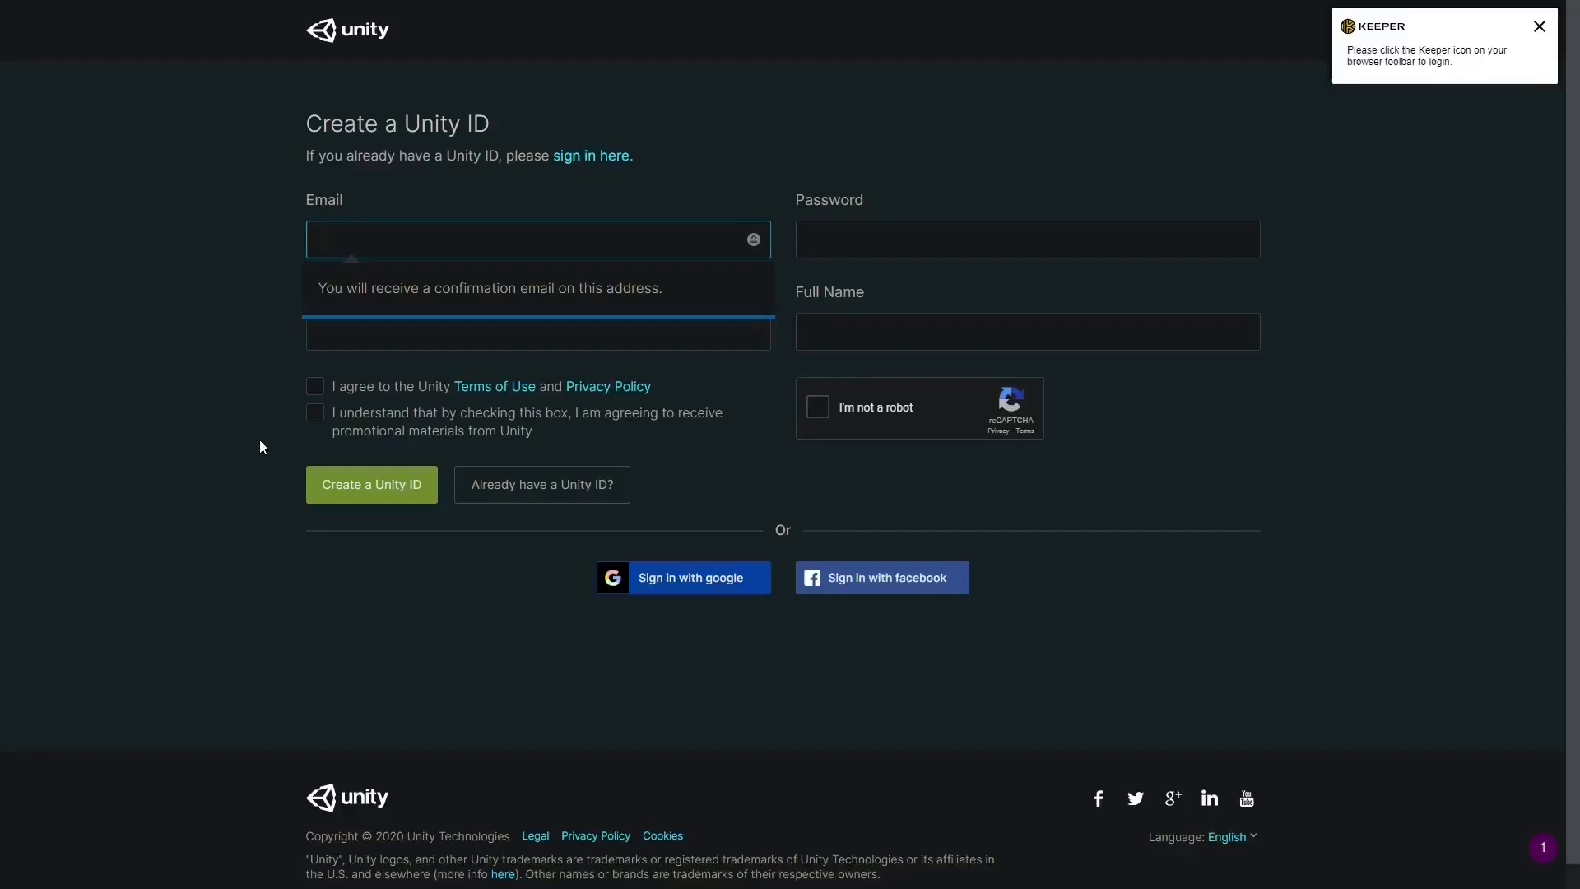
left_click(401, 411)
left_click(397, 436)
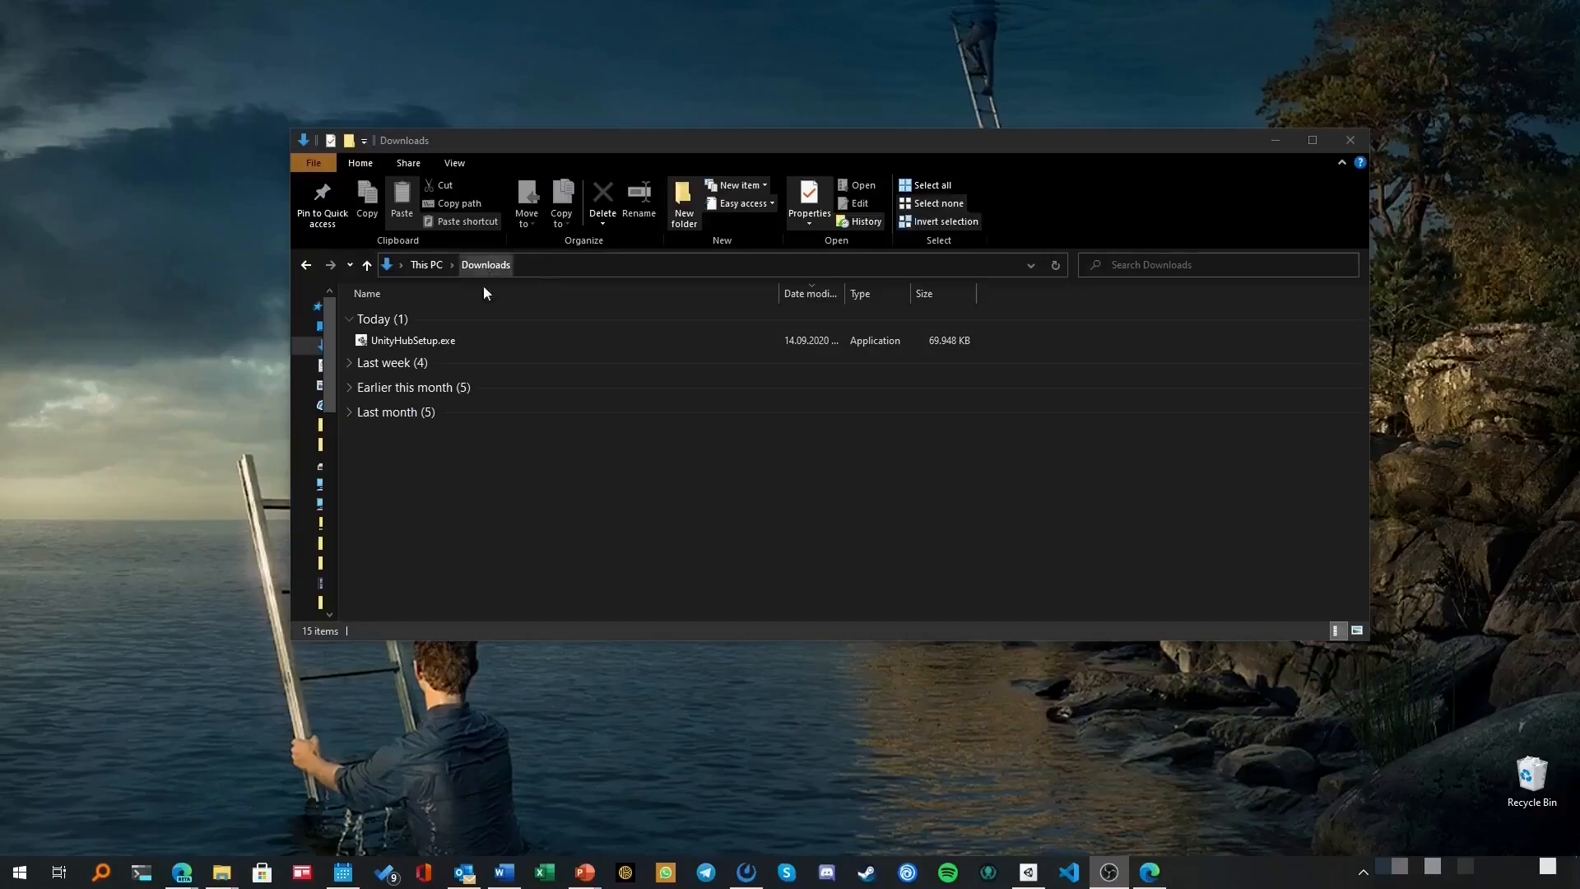
Run UnityHubSetup.exe from Downloads, accept the license agreement, check the destination folder and cancel the setup.
double_click(461, 340)
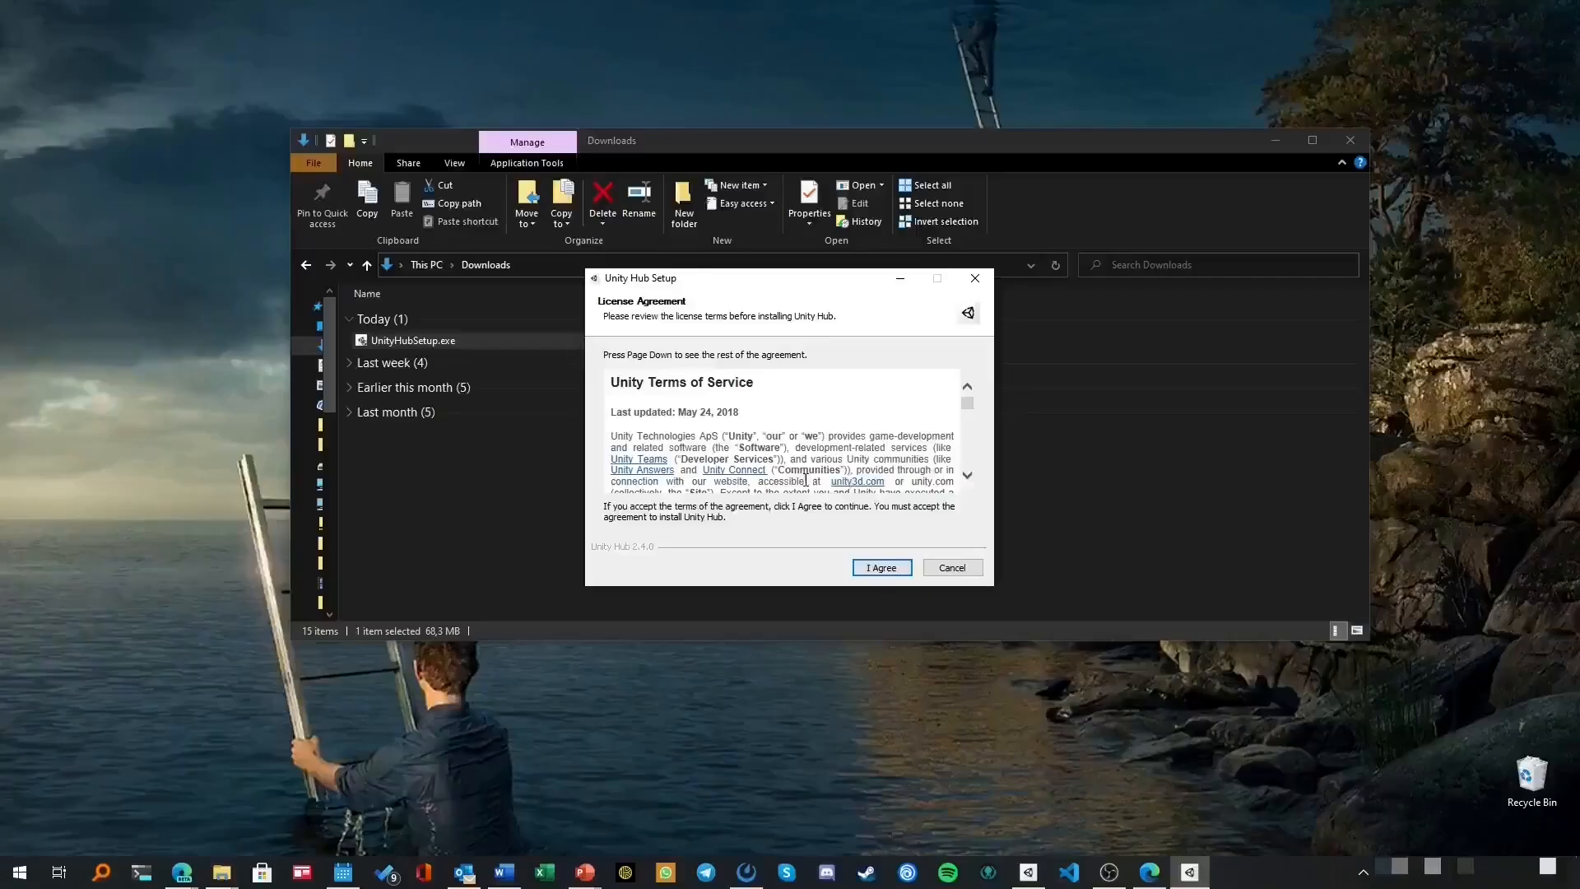
left_click_drag(967, 399, 976, 497)
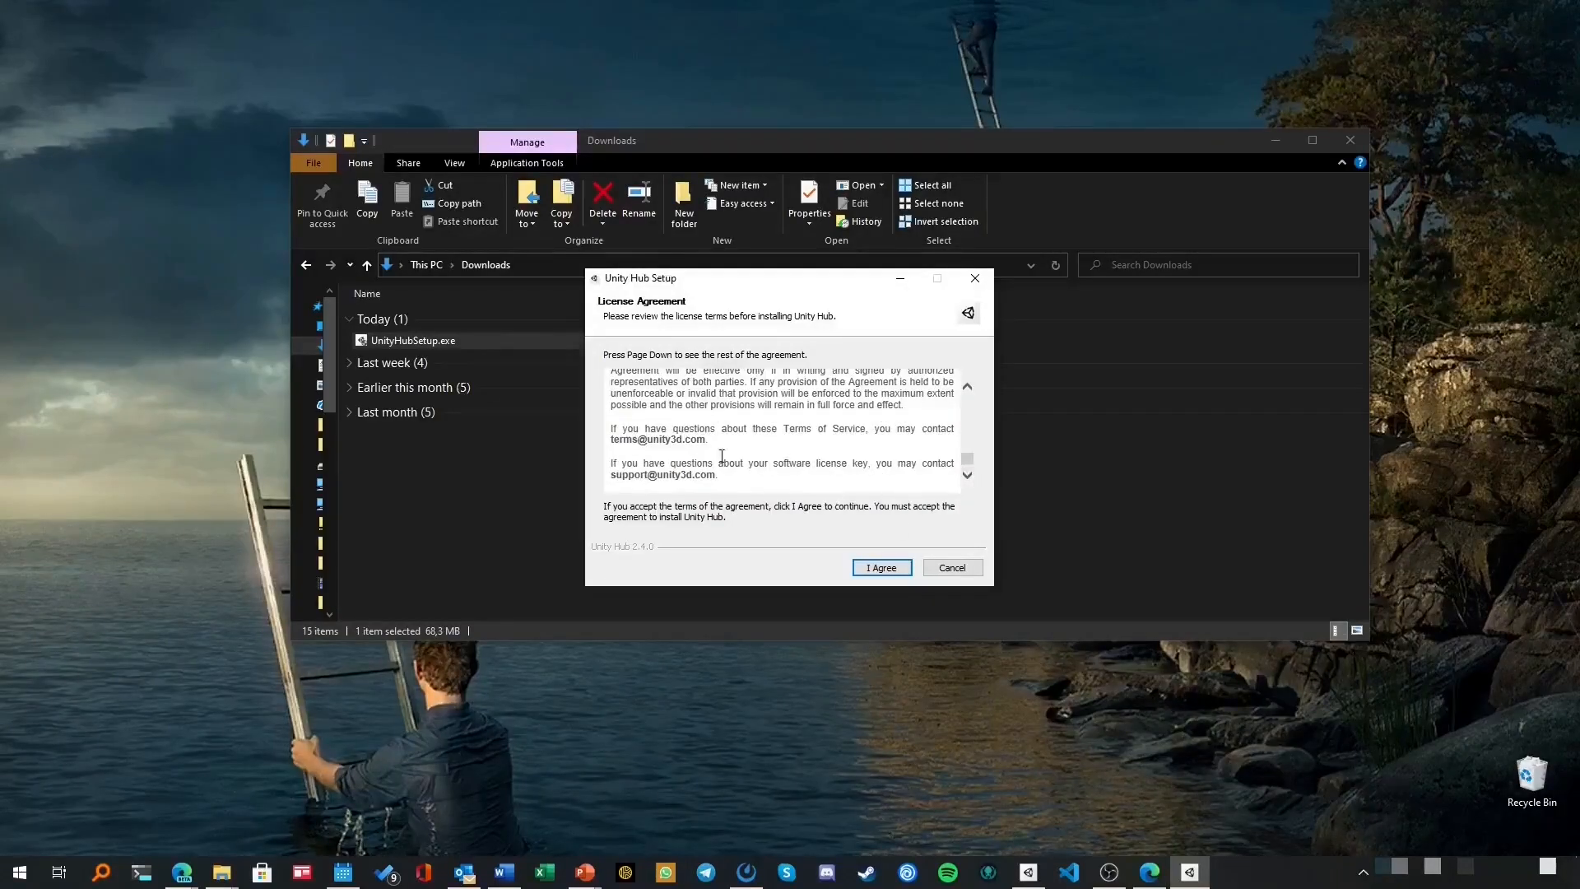
left_click(878, 569)
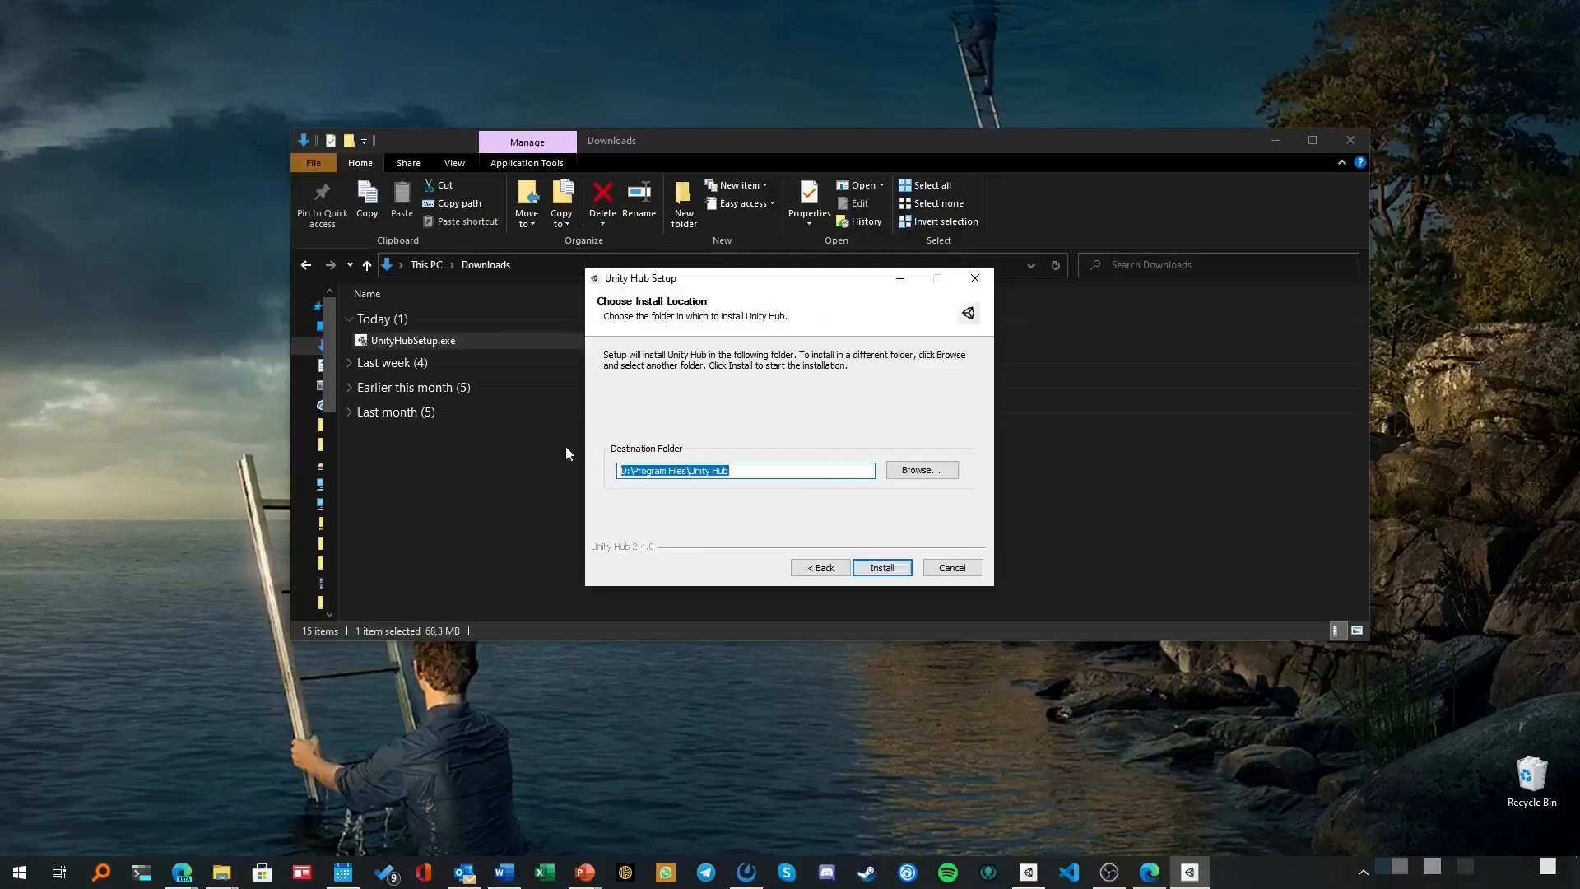
left_click(742, 469)
left_click_drag(756, 469, 691, 471)
left_click(769, 468)
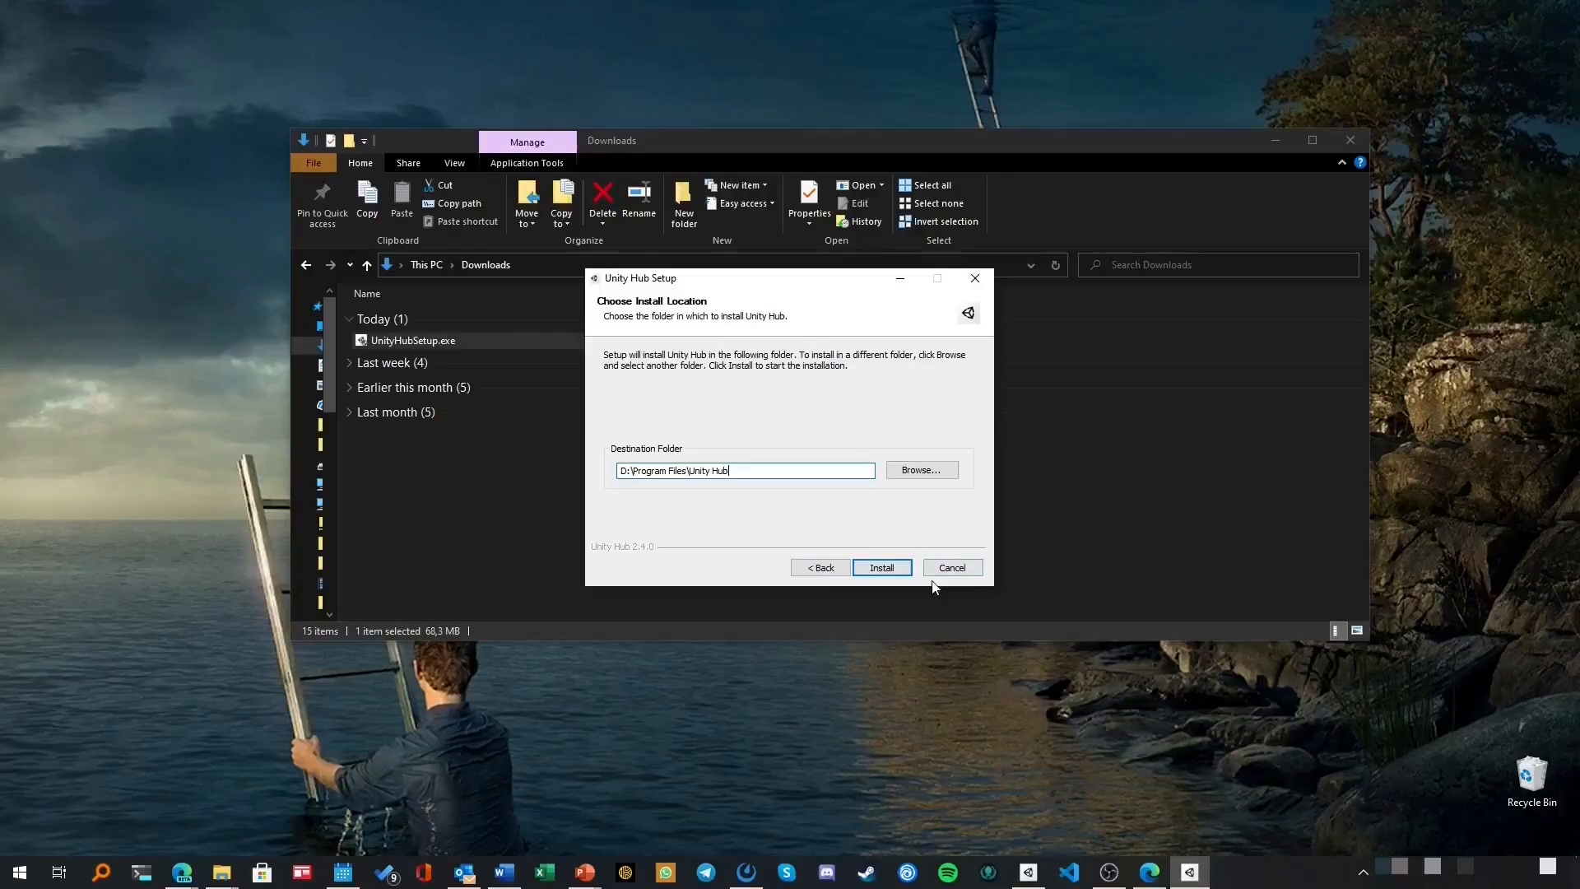
left_click(957, 572)
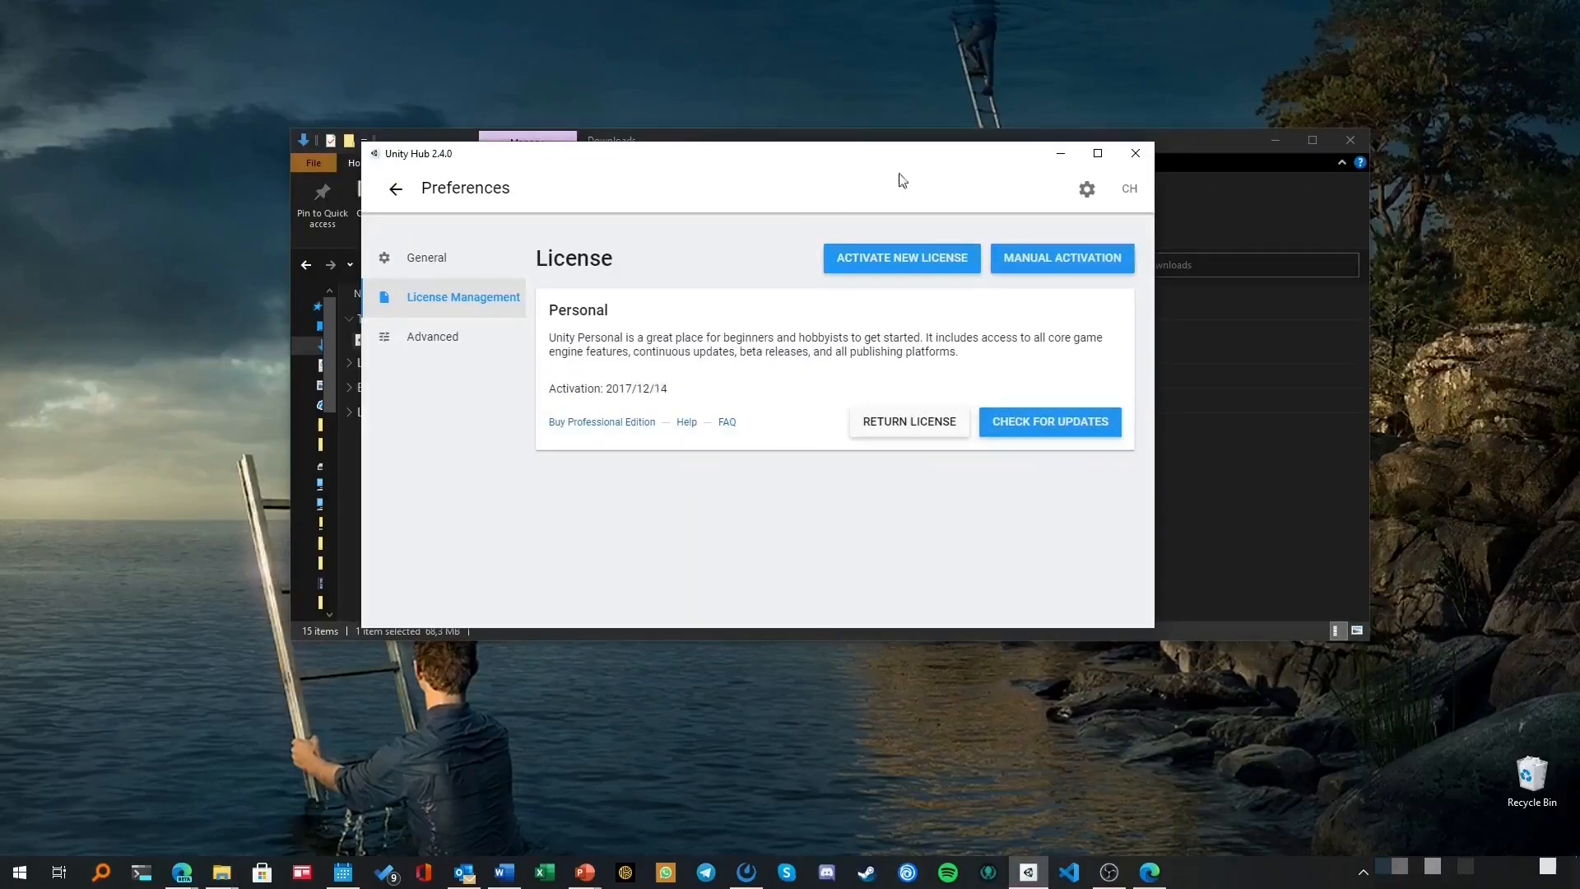
Switch to Unity Hub and review its License Management page, account options and Troubleshooting entries.
left_click_drag(913, 157, 853, 209)
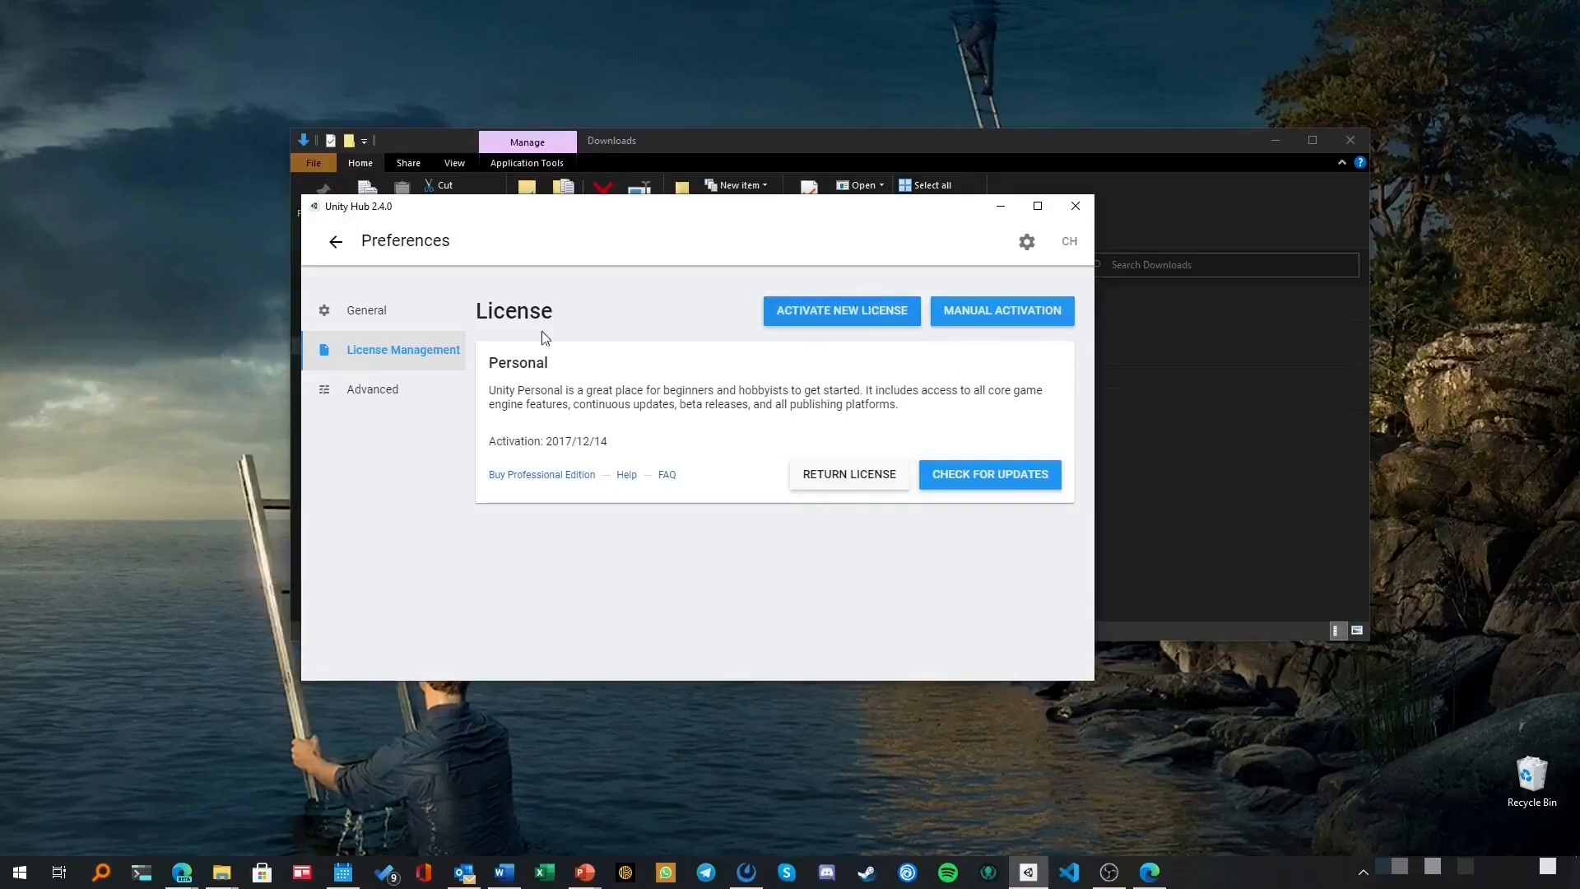
left_click(1072, 247)
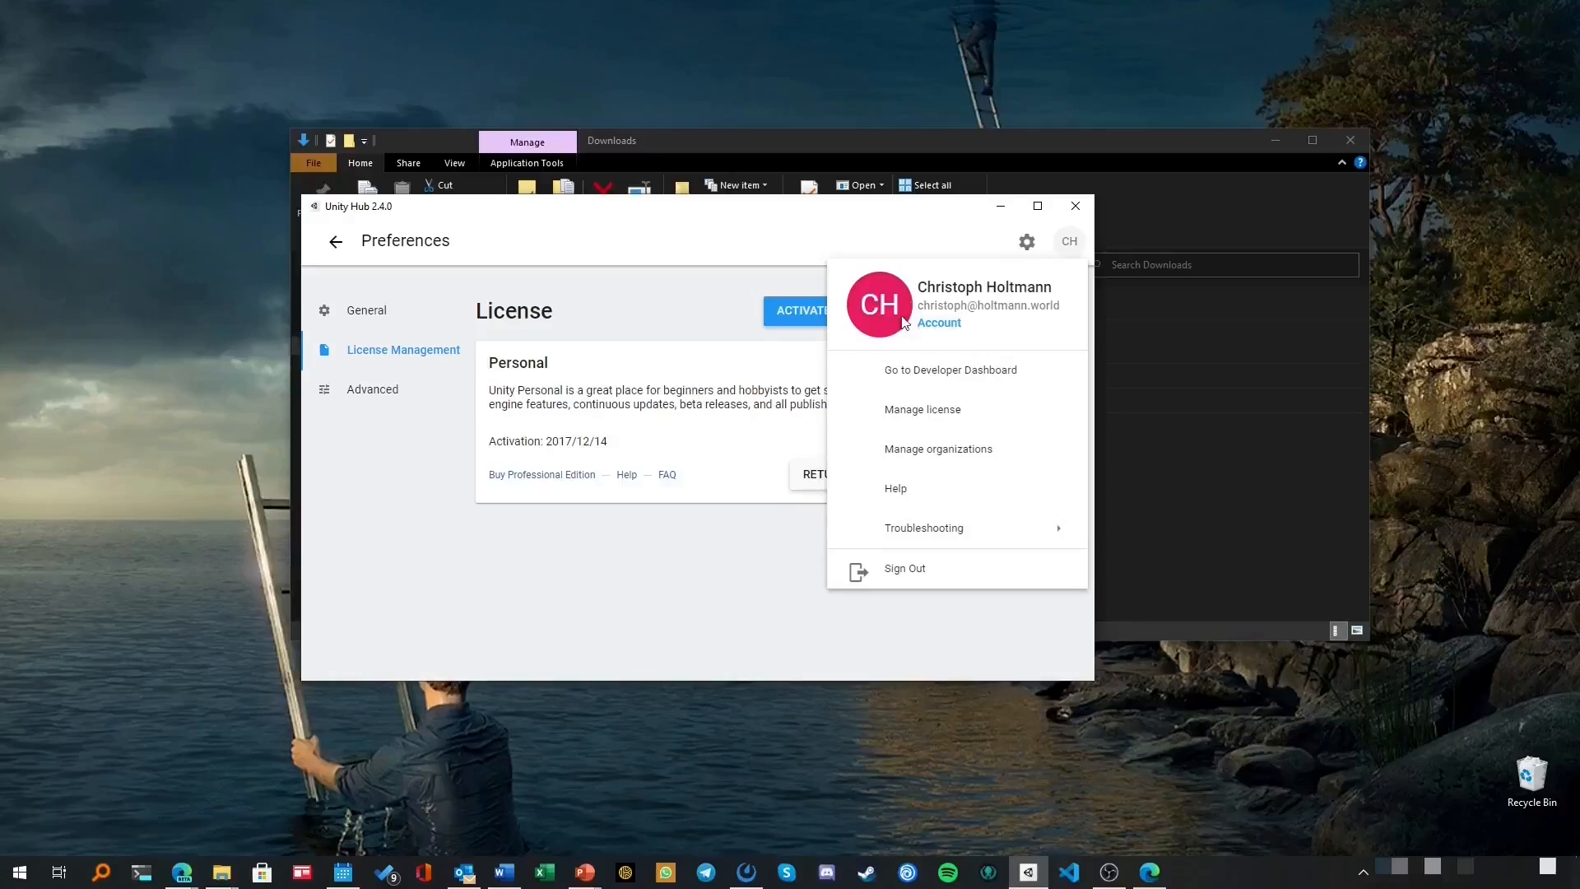
left_click(928, 484)
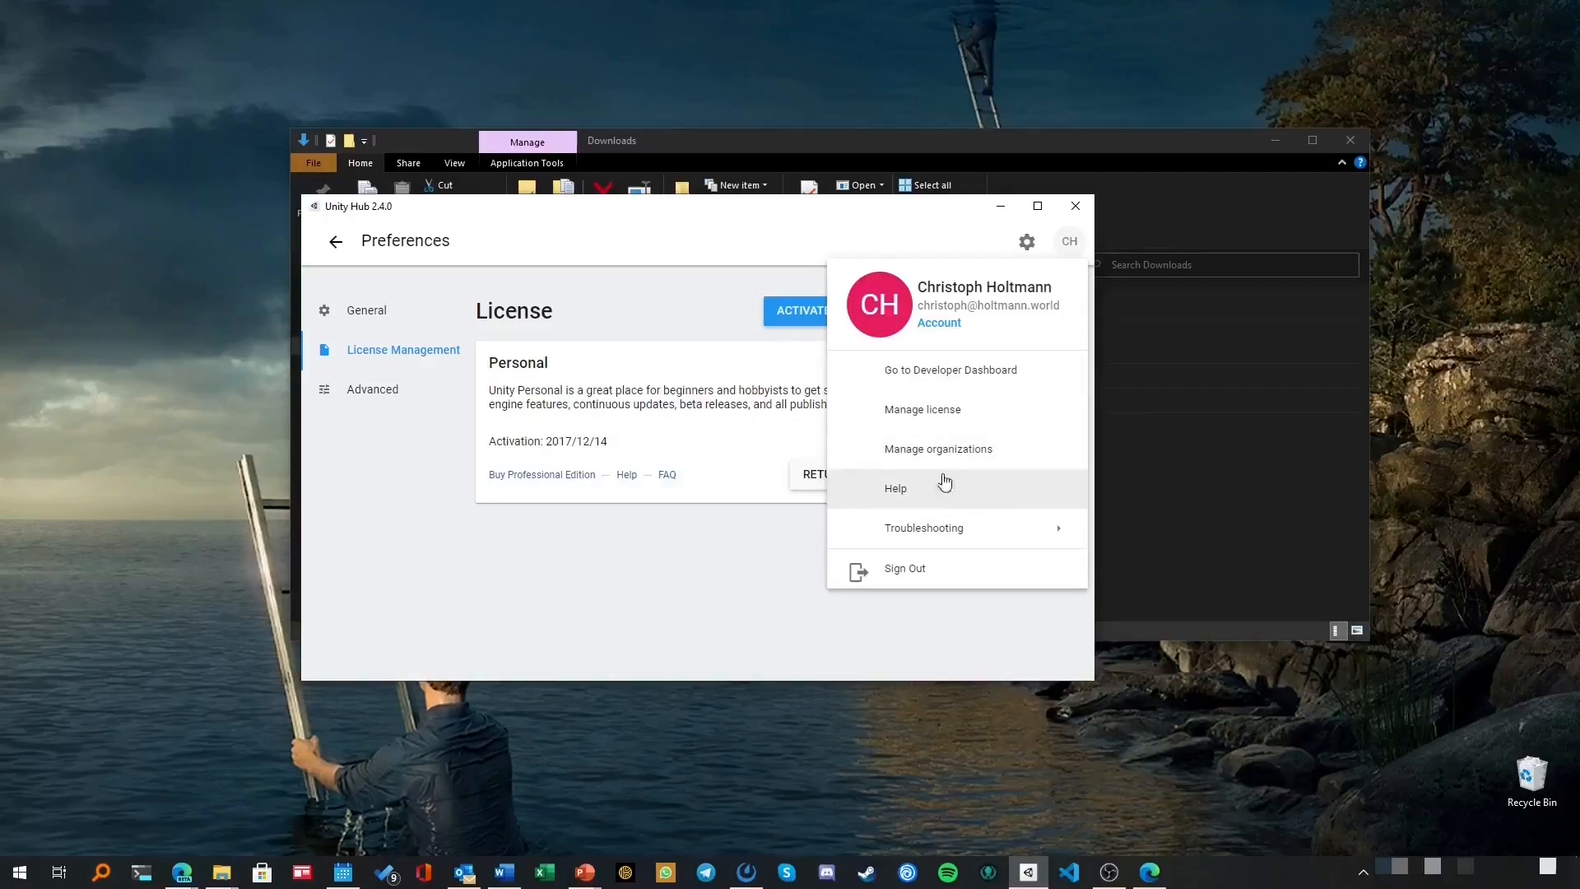
left_click(901, 502)
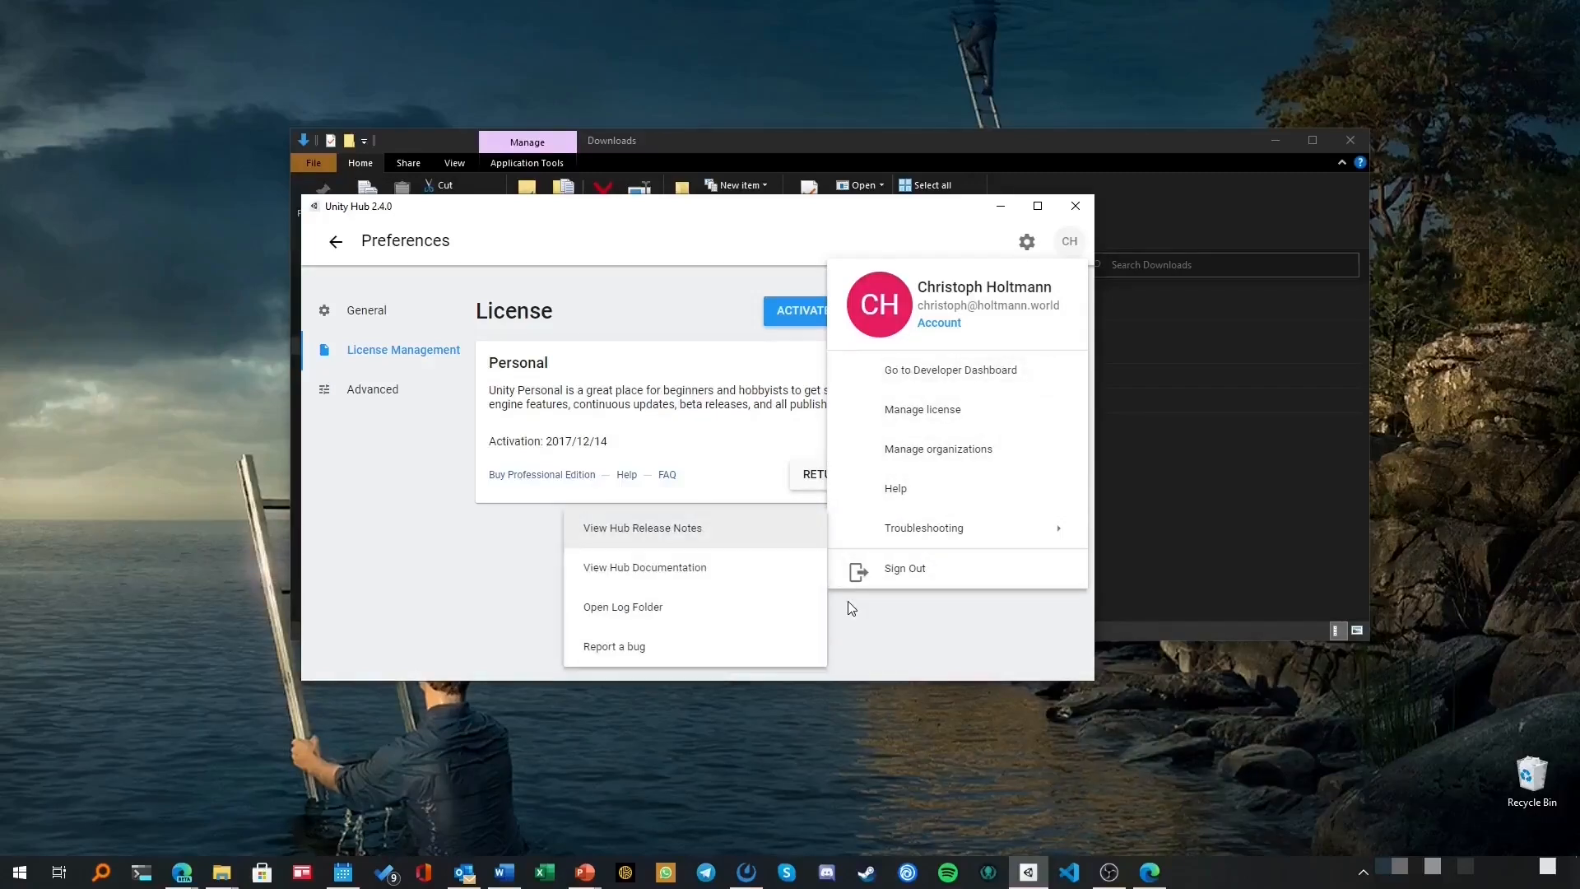
left_click(910, 635)
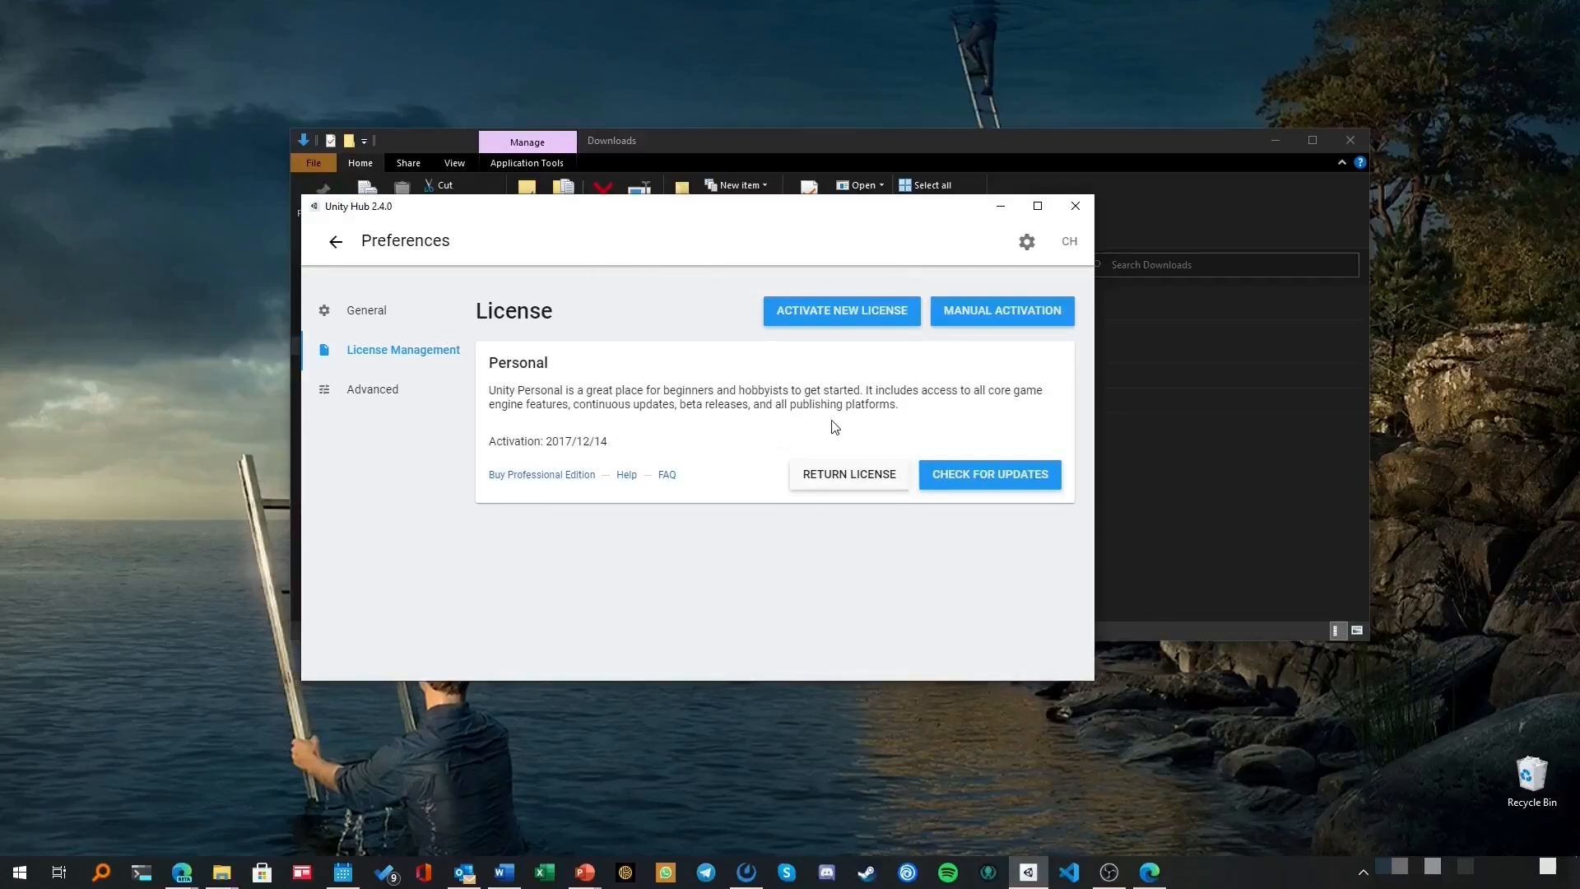
Try a new license activation with Unity Personal and the less than $100,000 gross revenue option, and dismiss it unsubmitted.
left_click(823, 320)
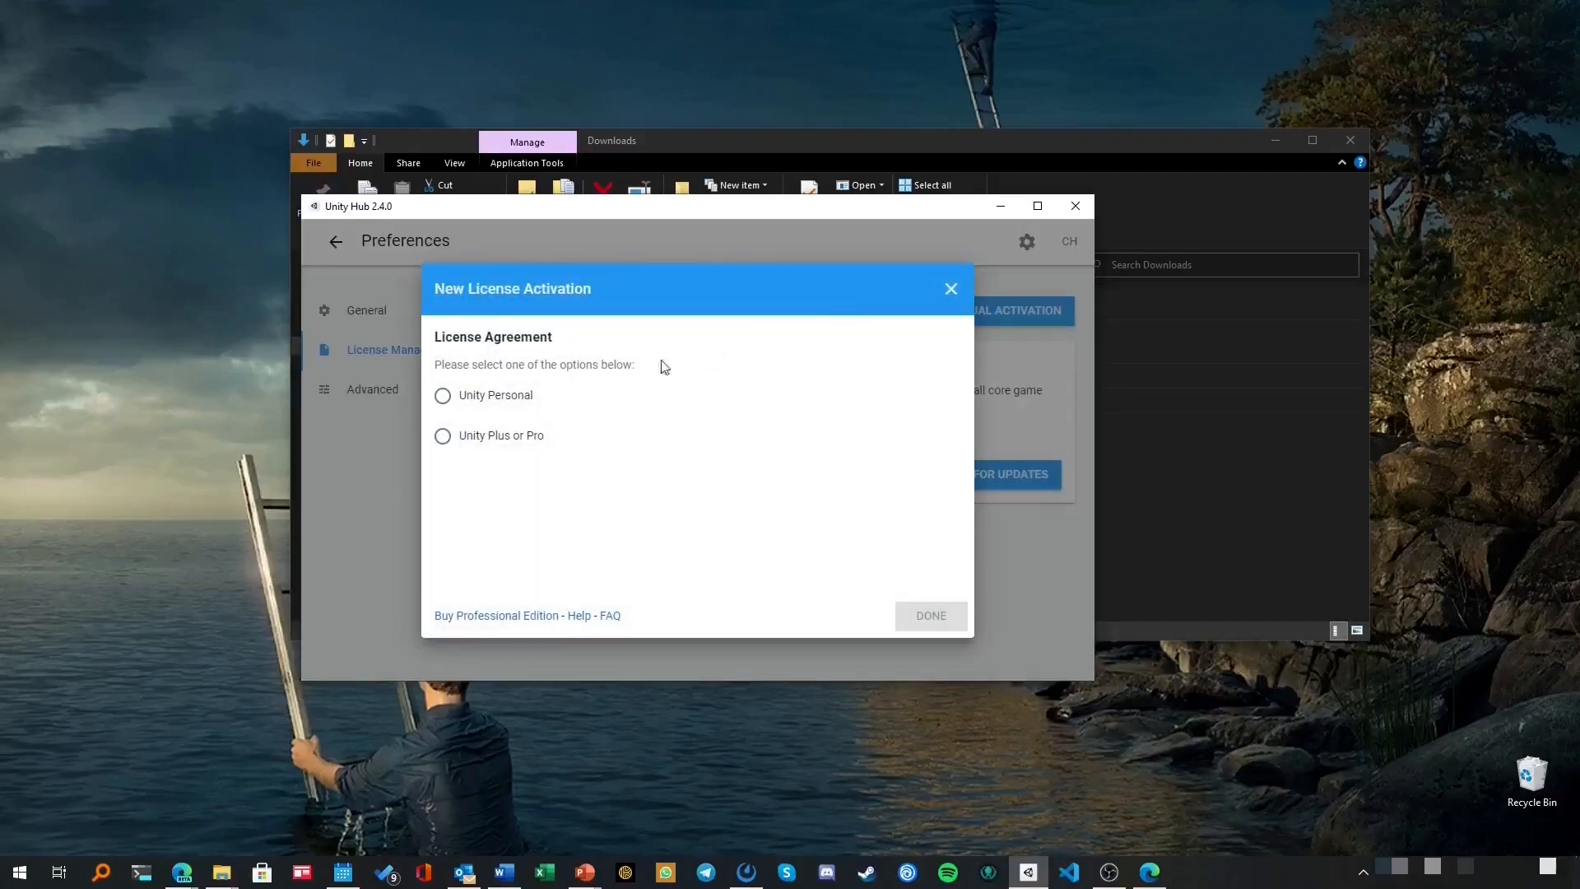
left_click(443, 397)
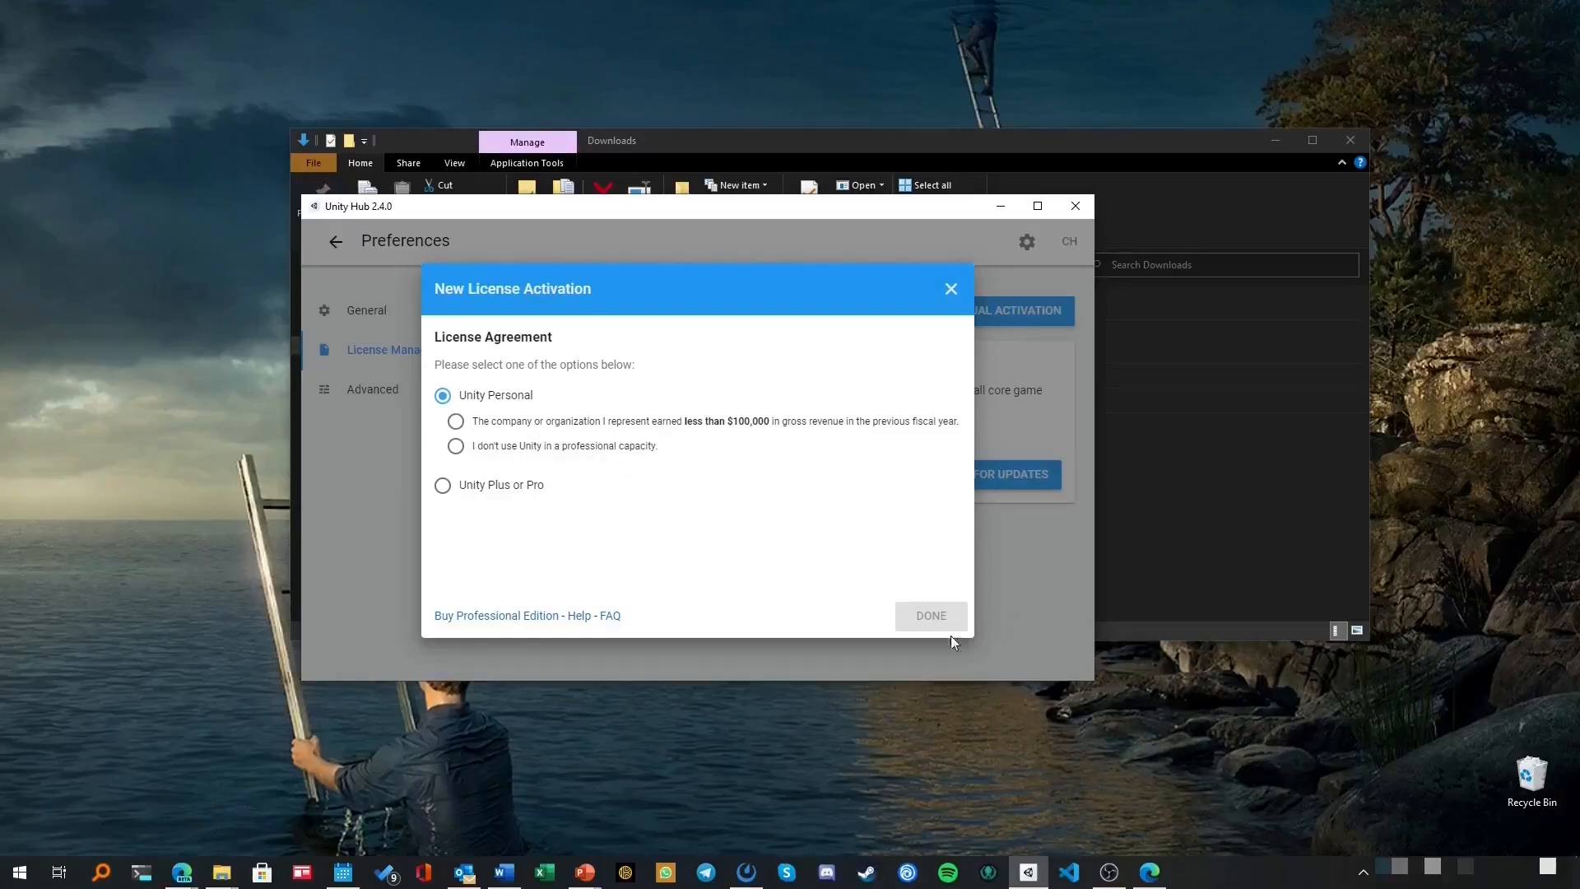
left_click(455, 422)
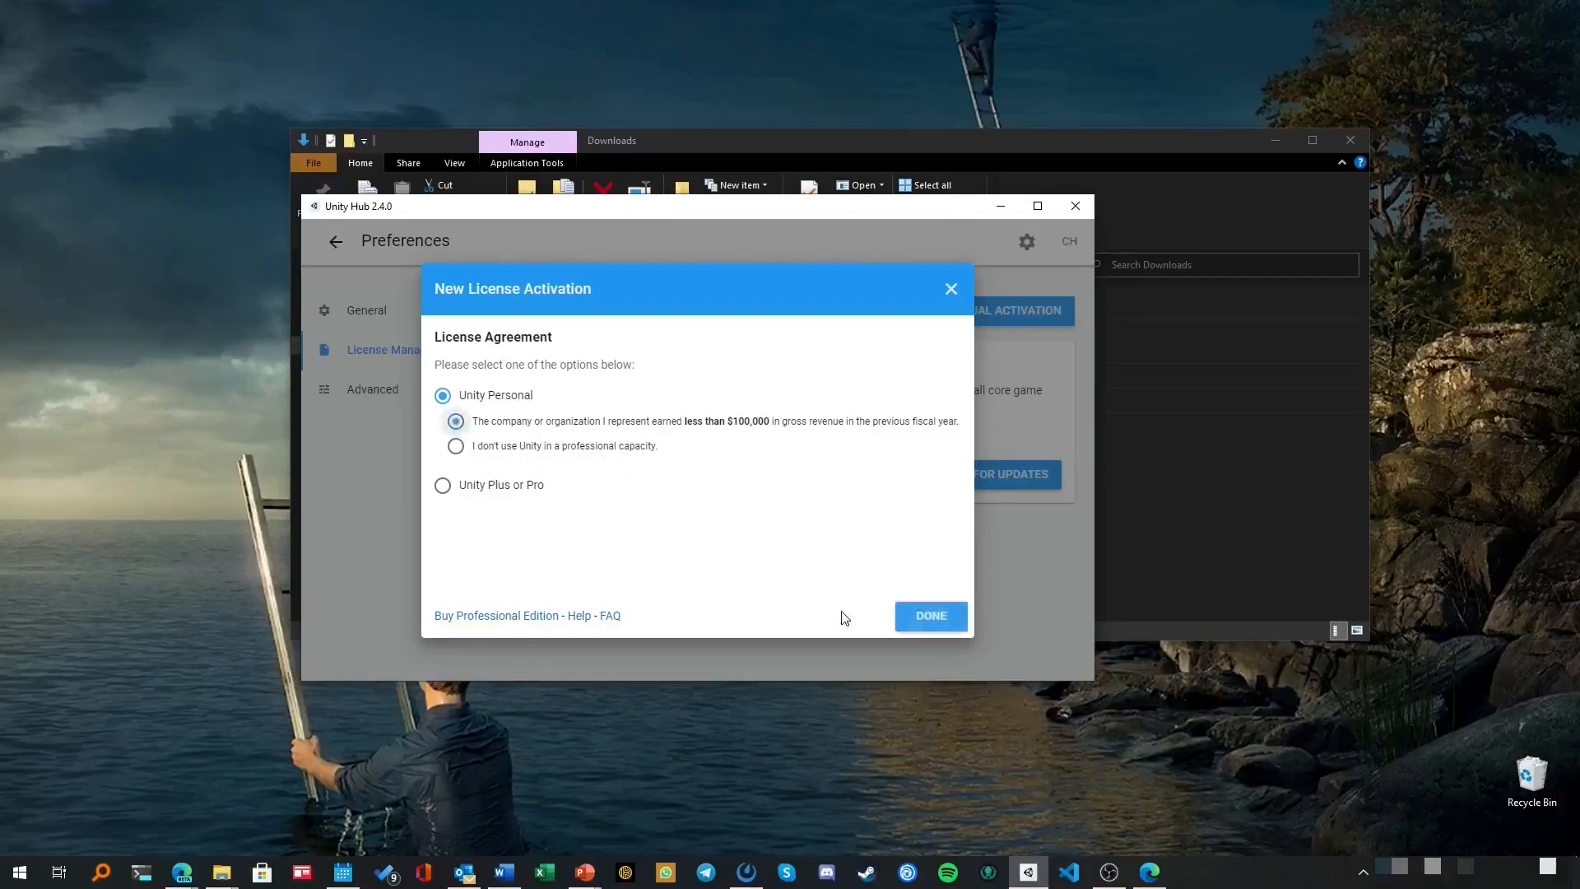
left_click(951, 290)
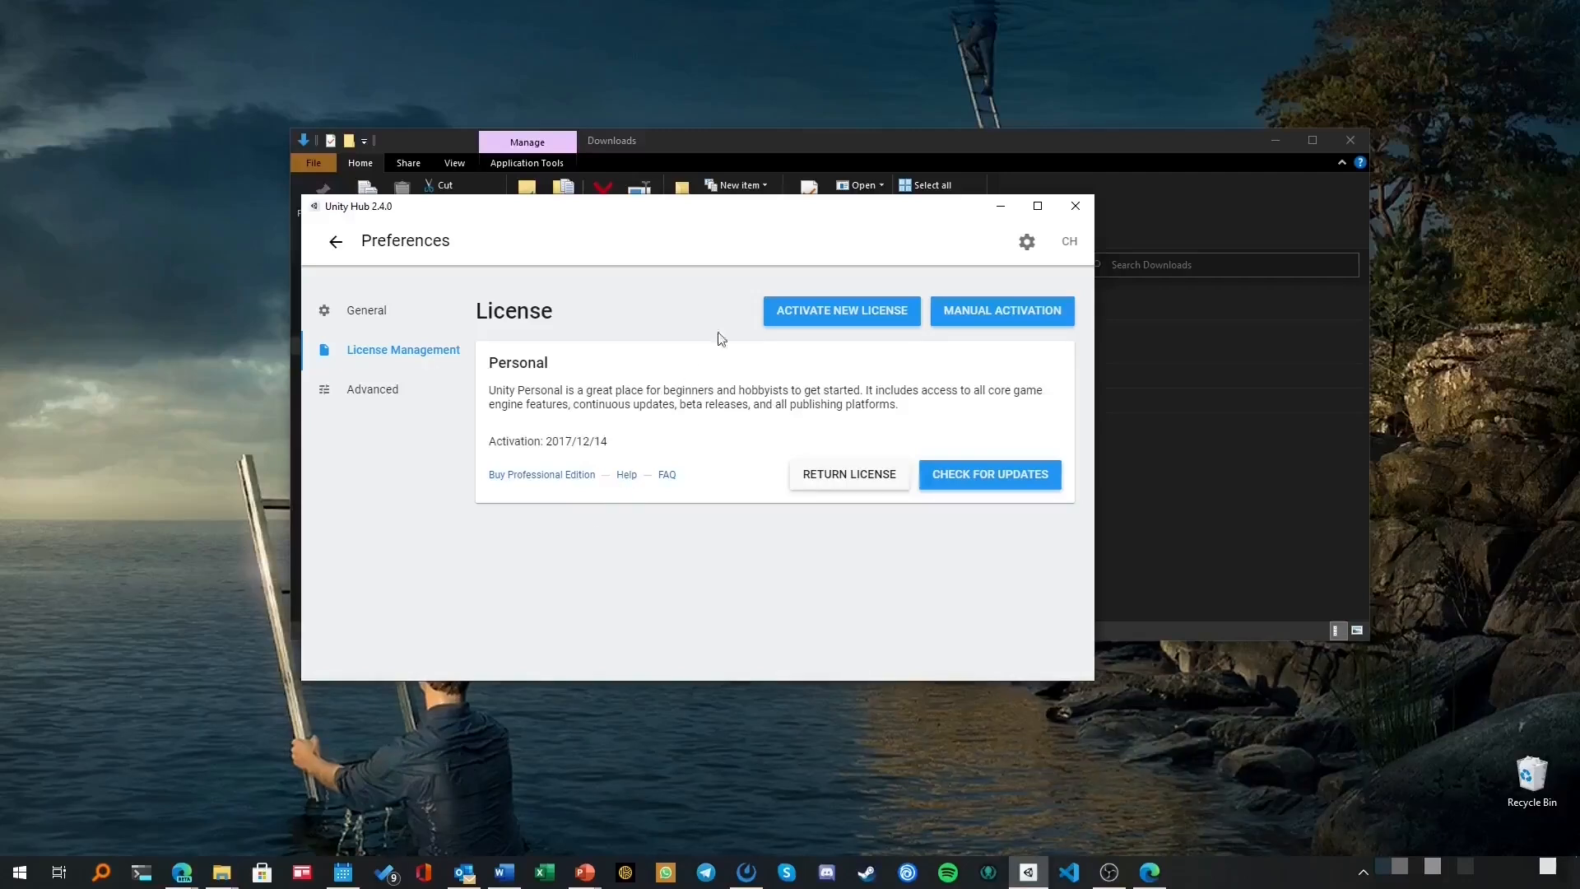
Start adding a new Unity version to the Hub's installs, choosing Unity 2019.4.10f1 (LTS), and proceed to its modules.
left_click_drag(781, 215, 913, 238)
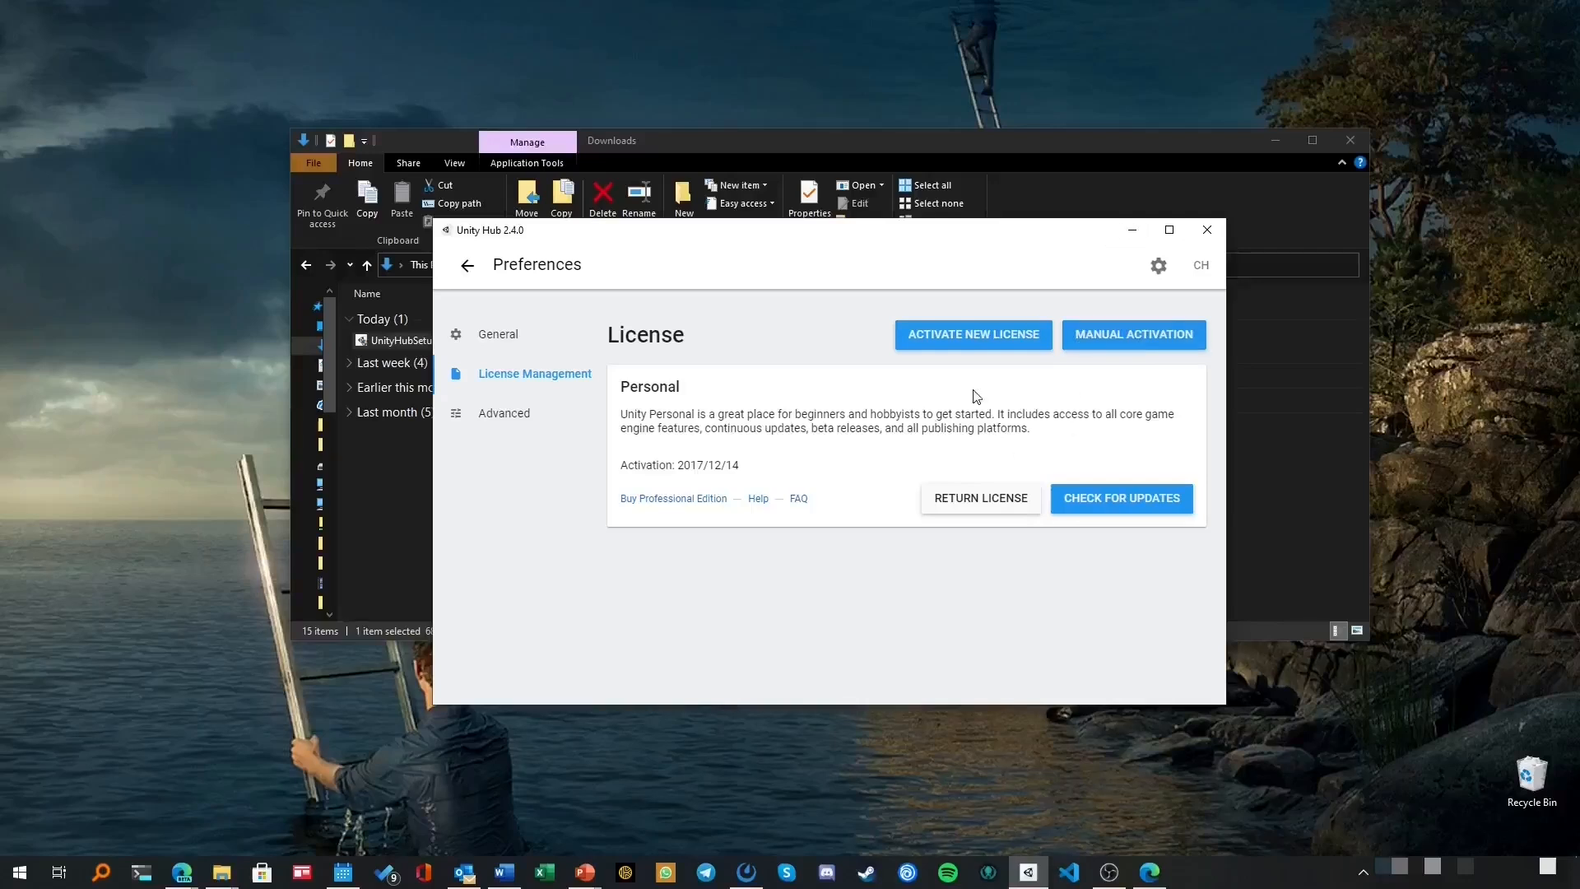
left_click(467, 267)
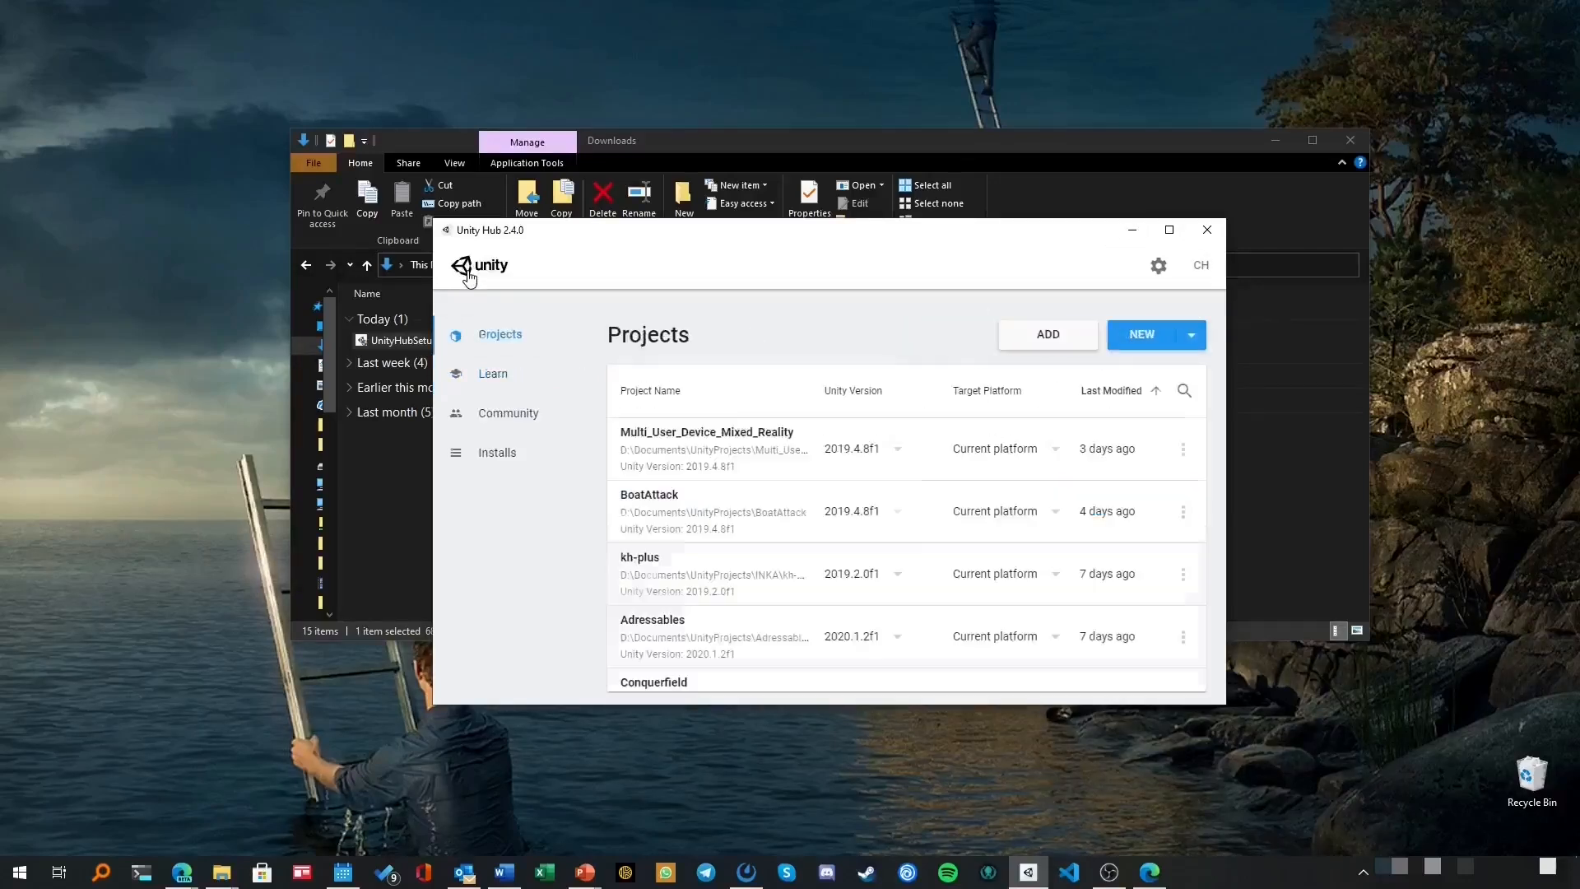
left_click(500, 453)
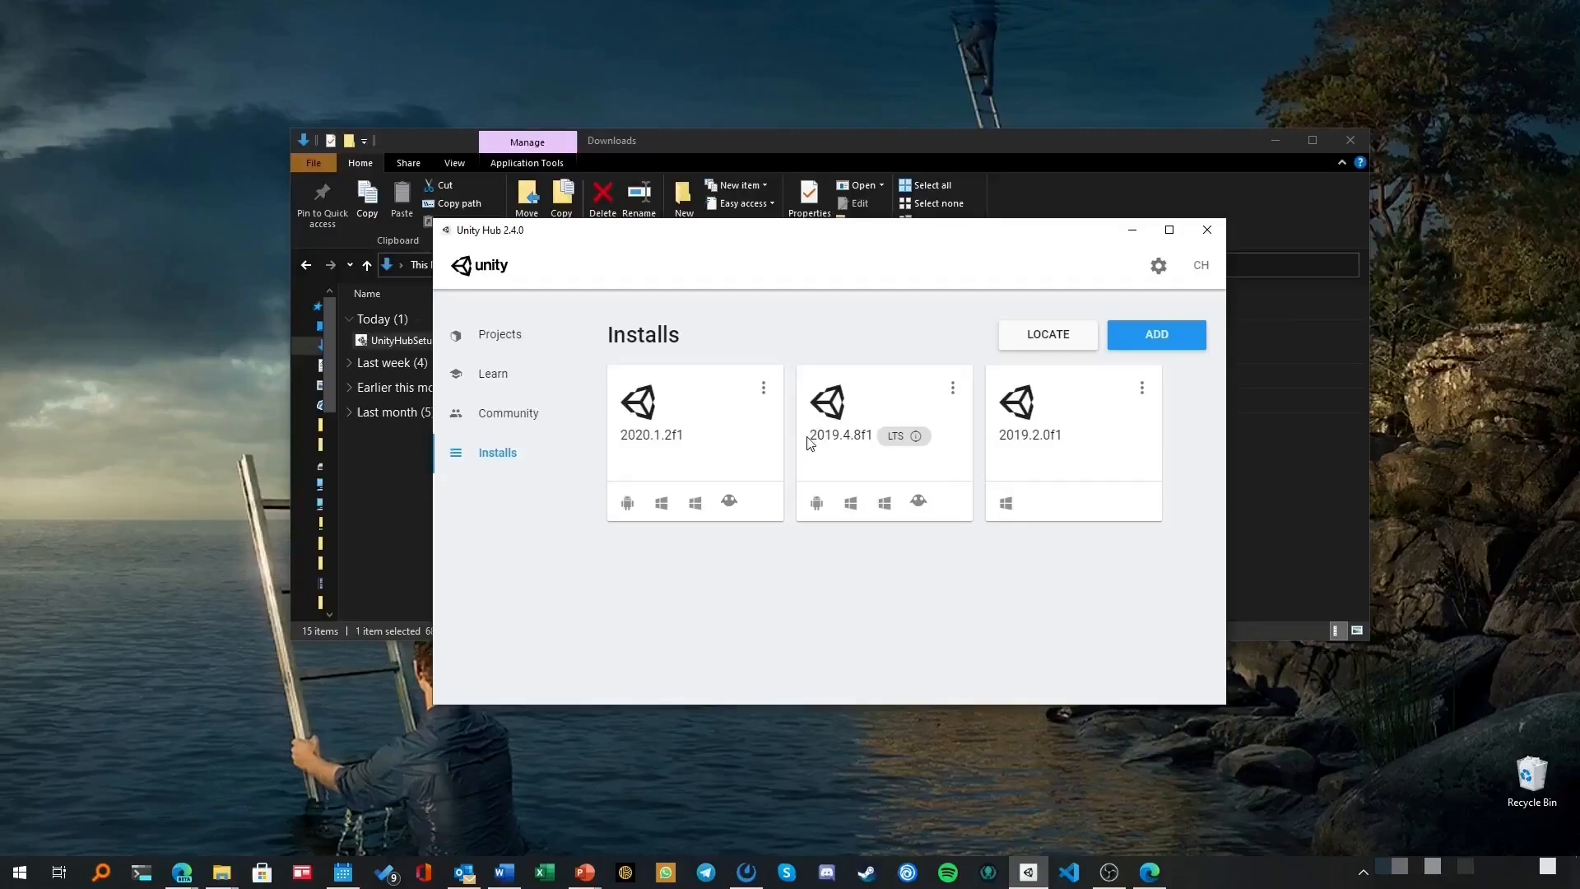
mouse_move(832, 442)
left_click(1157, 337)
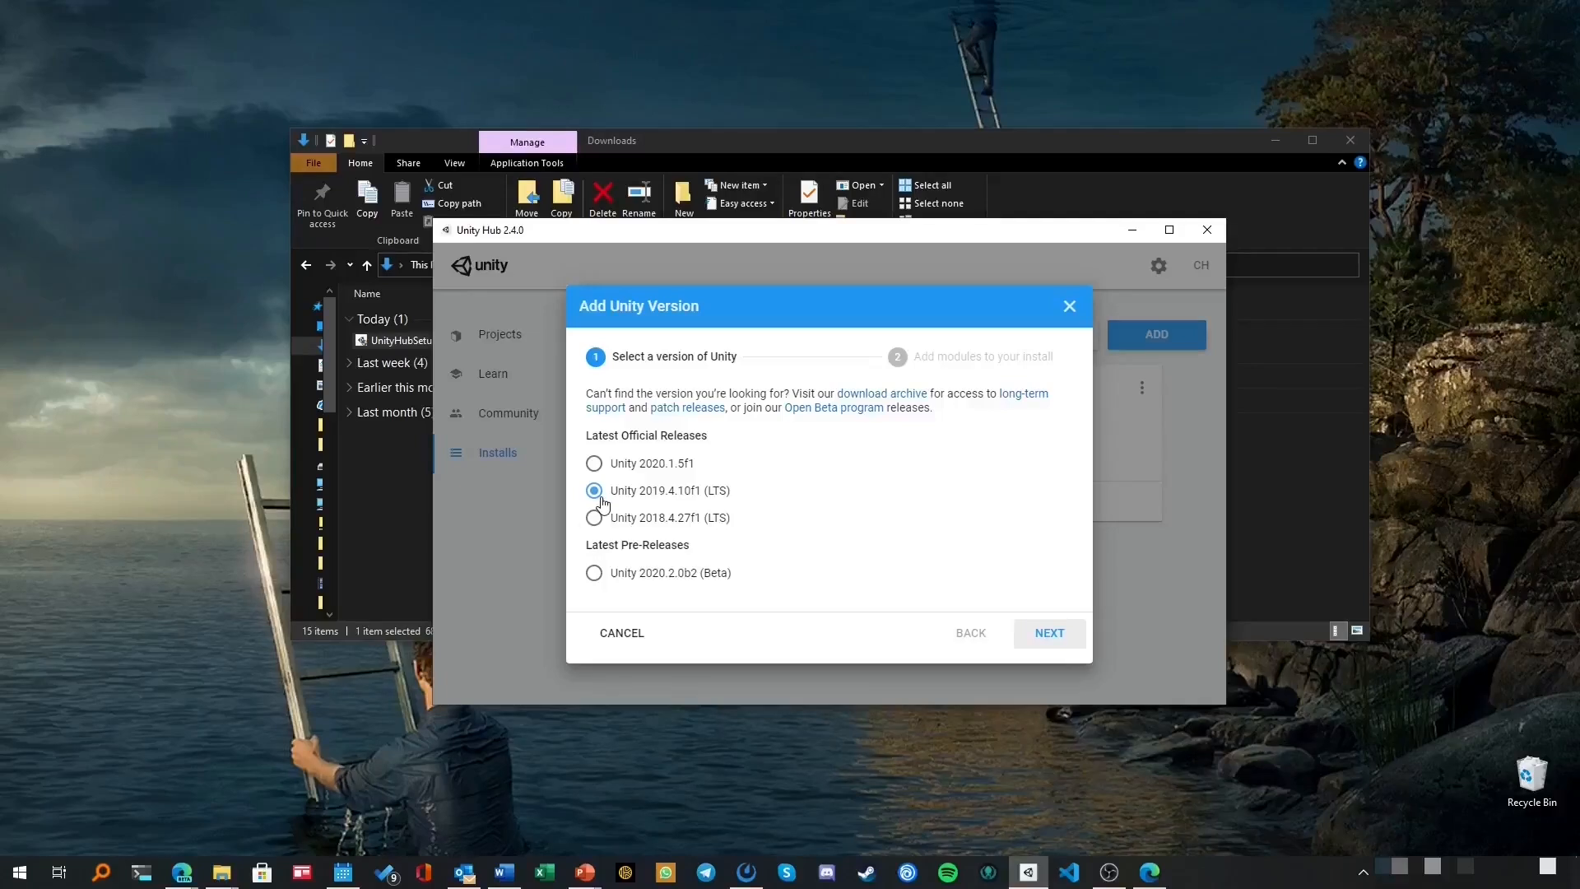
left_click(1043, 645)
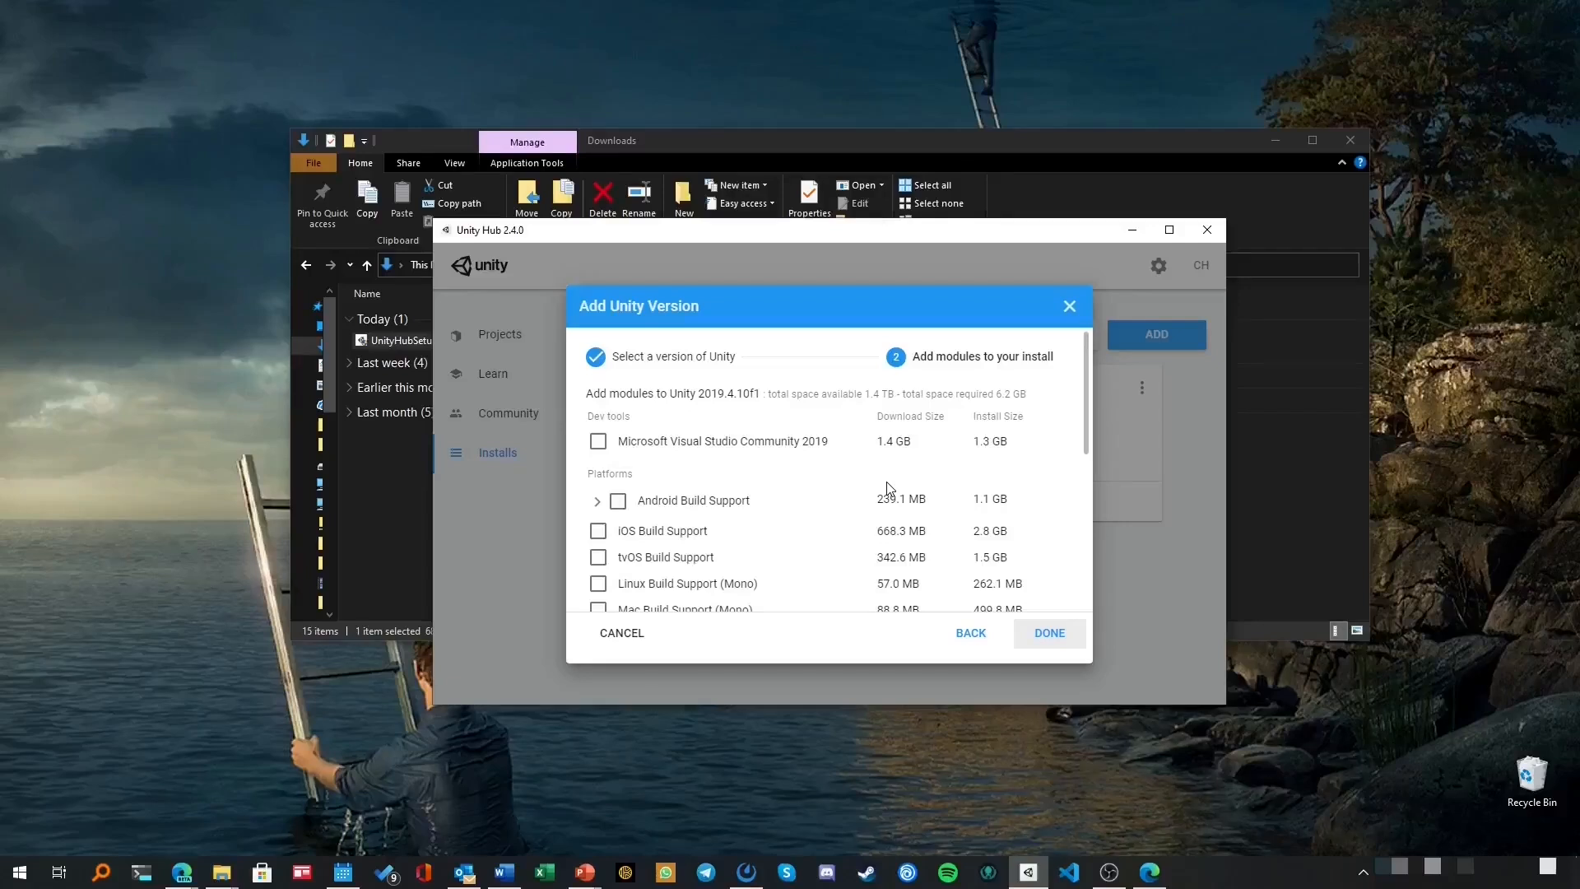
Include Android Build Support with Android SDK & NDK Tools and OpenJDK, plus iOS Build Support, in the Unity 2019.4.10f1 install.
scroll(889, 488, "down", 5)
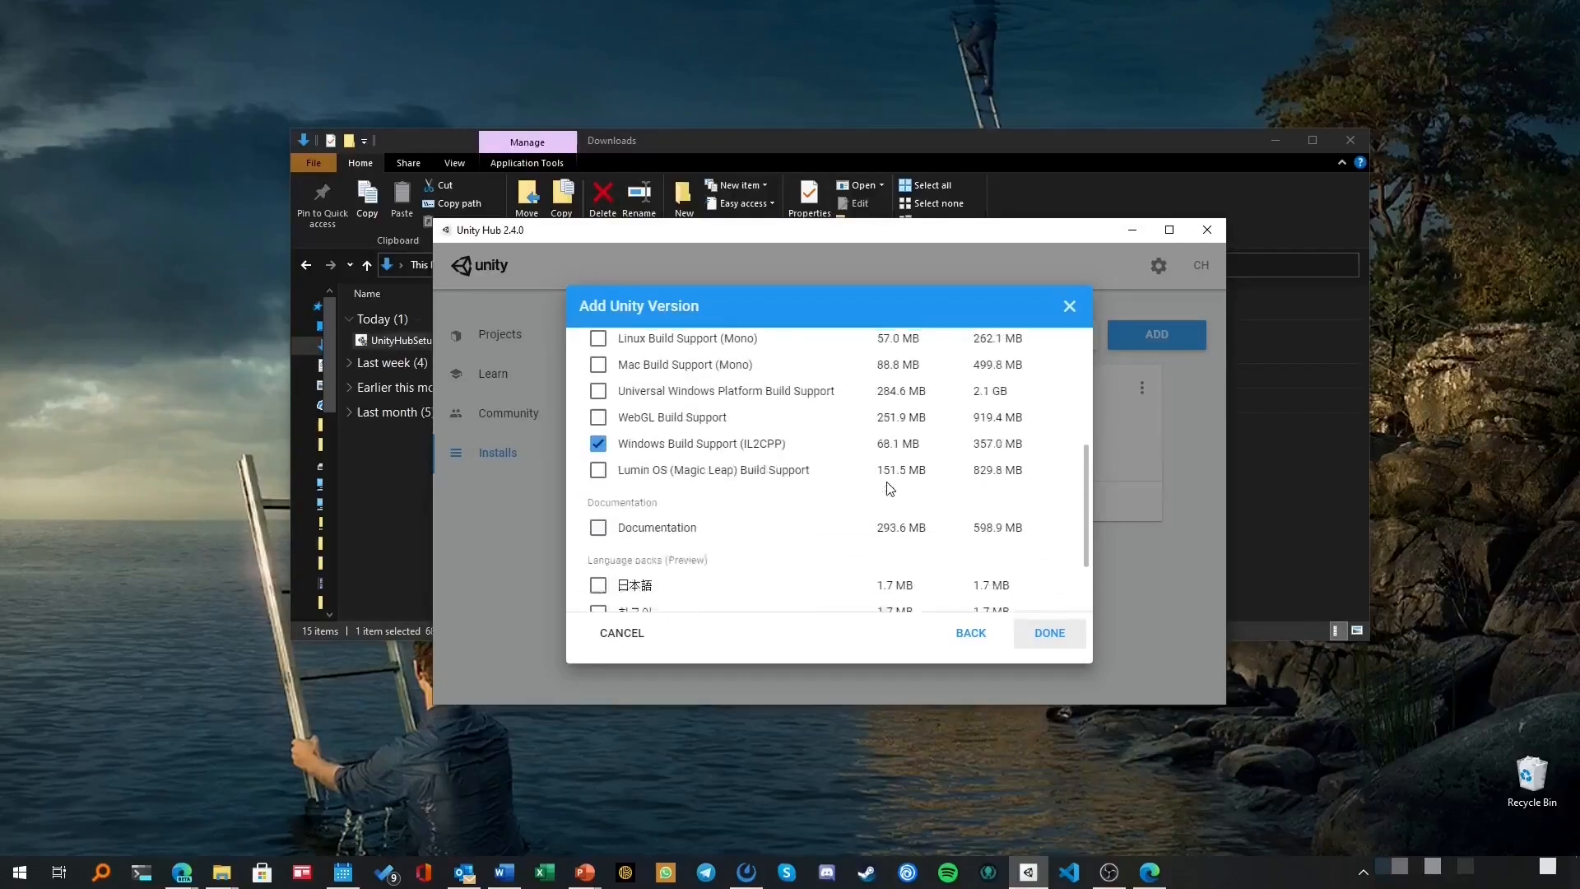
scroll(888, 488, "down", 2)
scroll(888, 488, "up", 5)
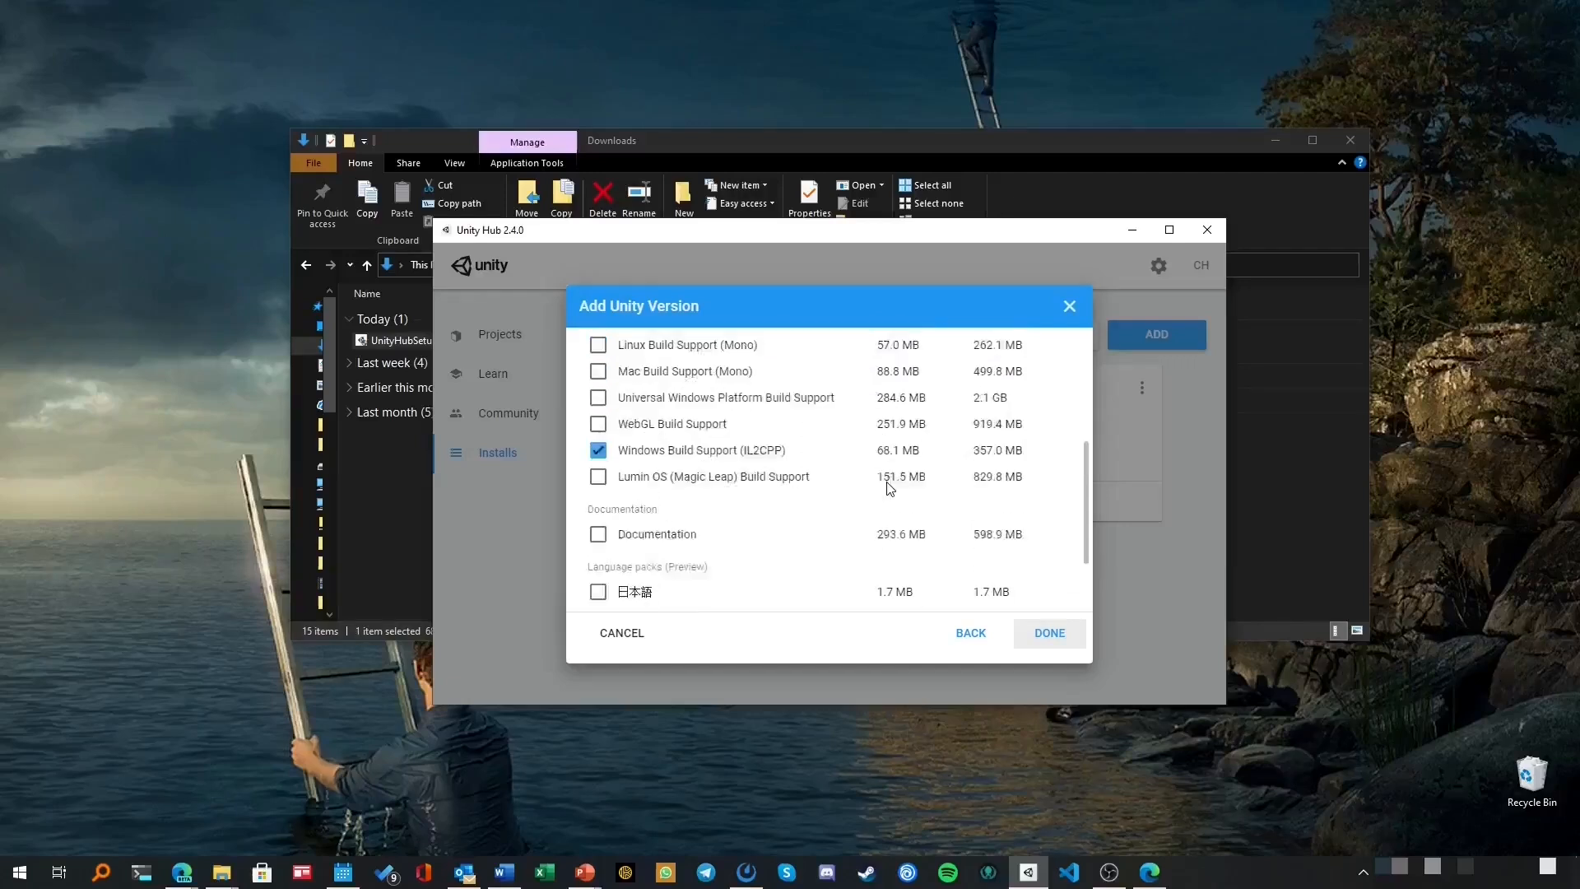
scroll(889, 488, "up", 1)
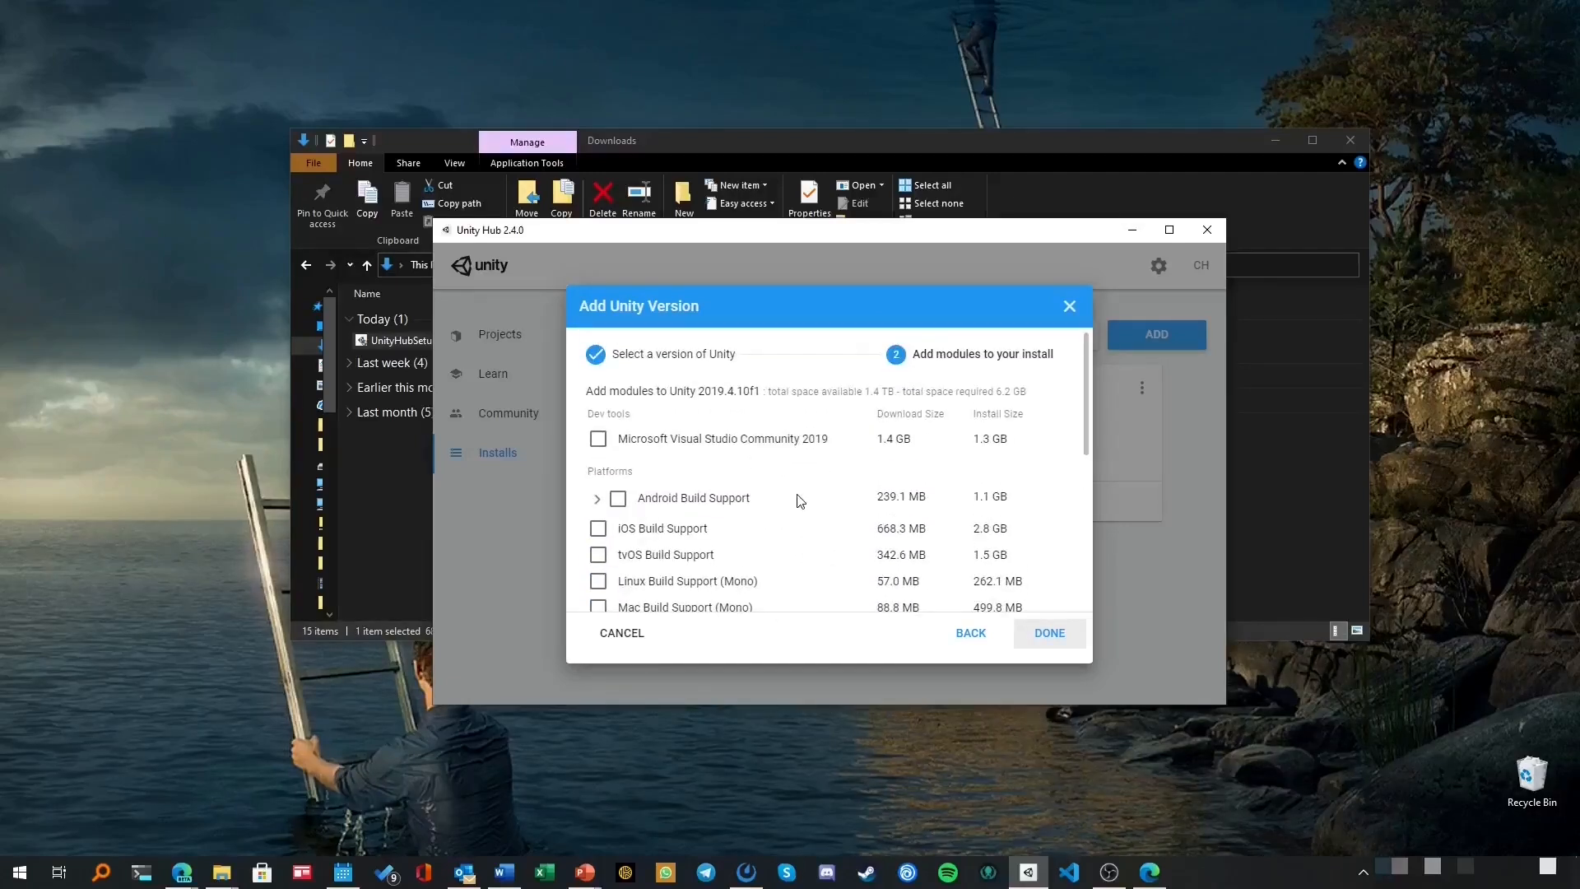
scroll(781, 502, "down", 2)
scroll(724, 518, "up", 1)
scroll(680, 541, "down", 1)
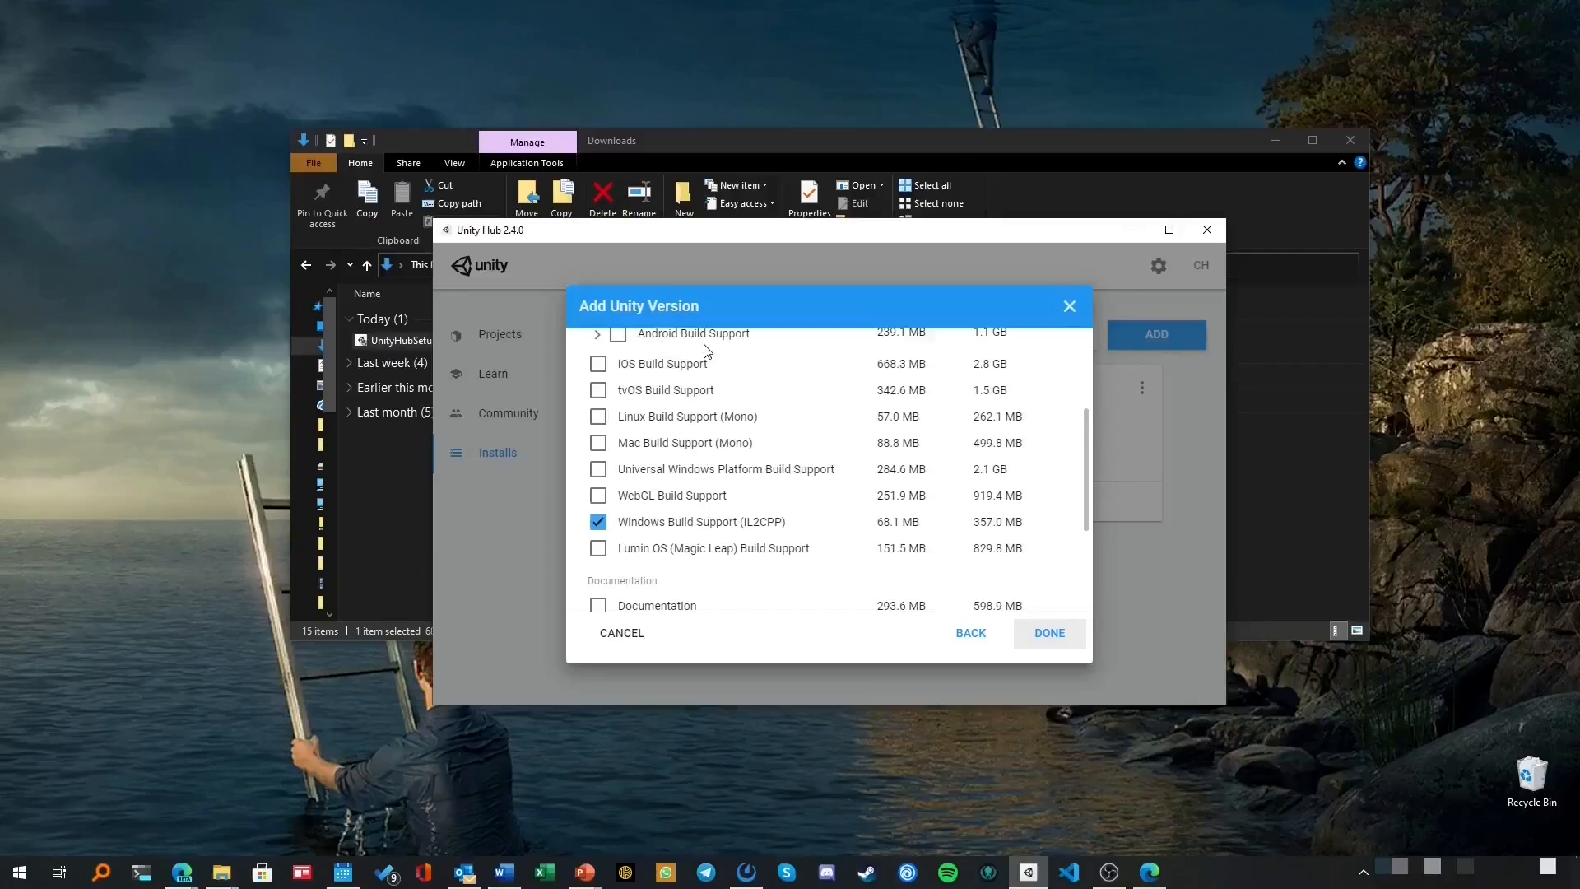
scroll(714, 445, "up", 1)
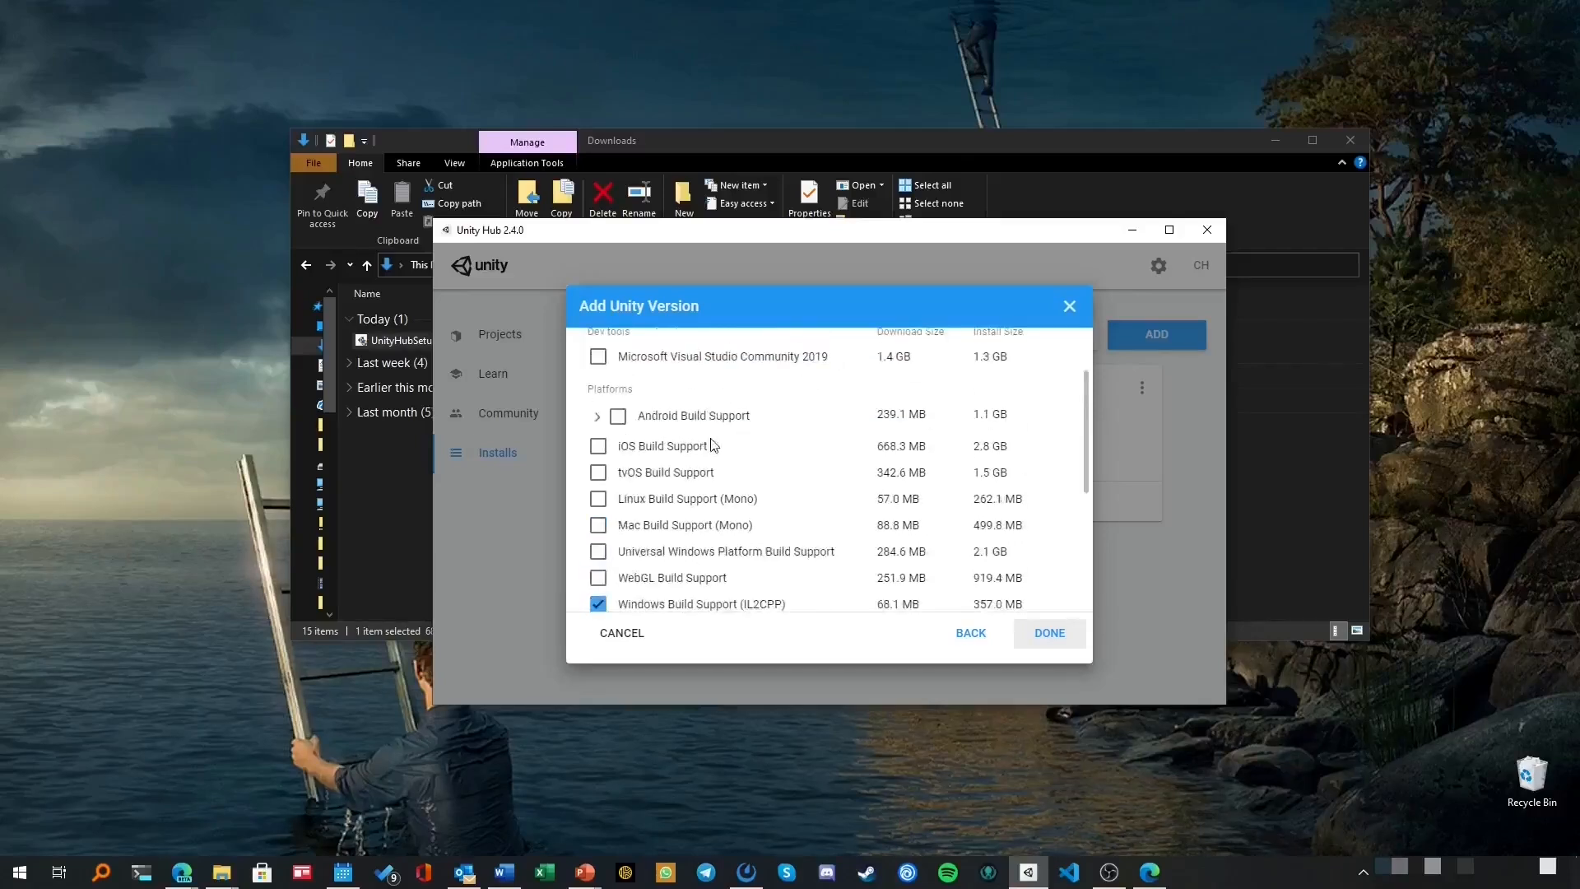
left_click(618, 418)
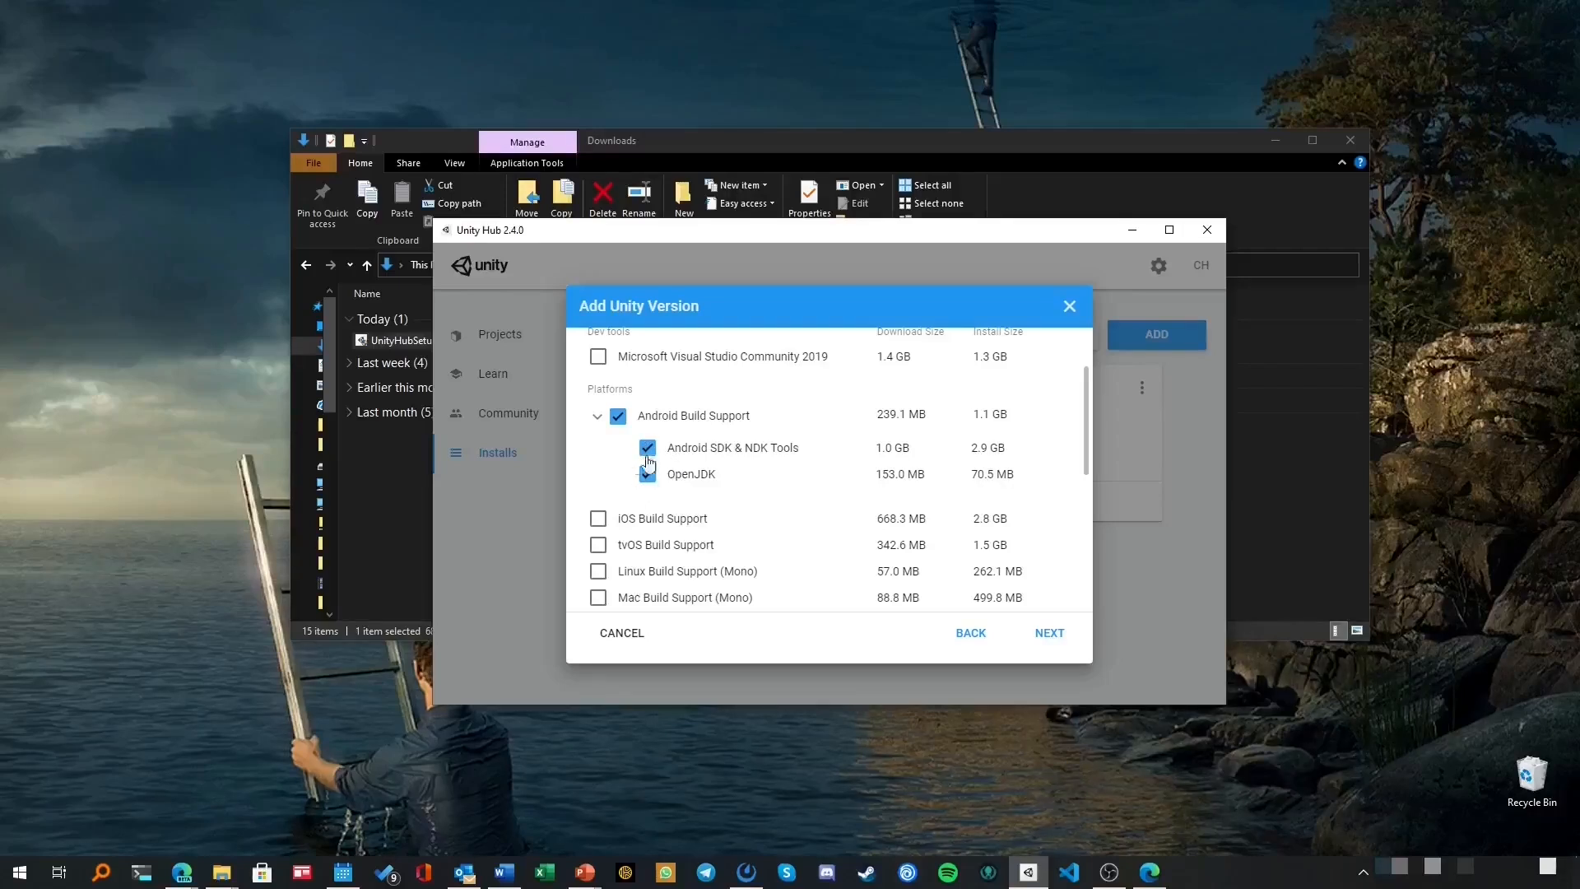
scroll(715, 479, "down", 1)
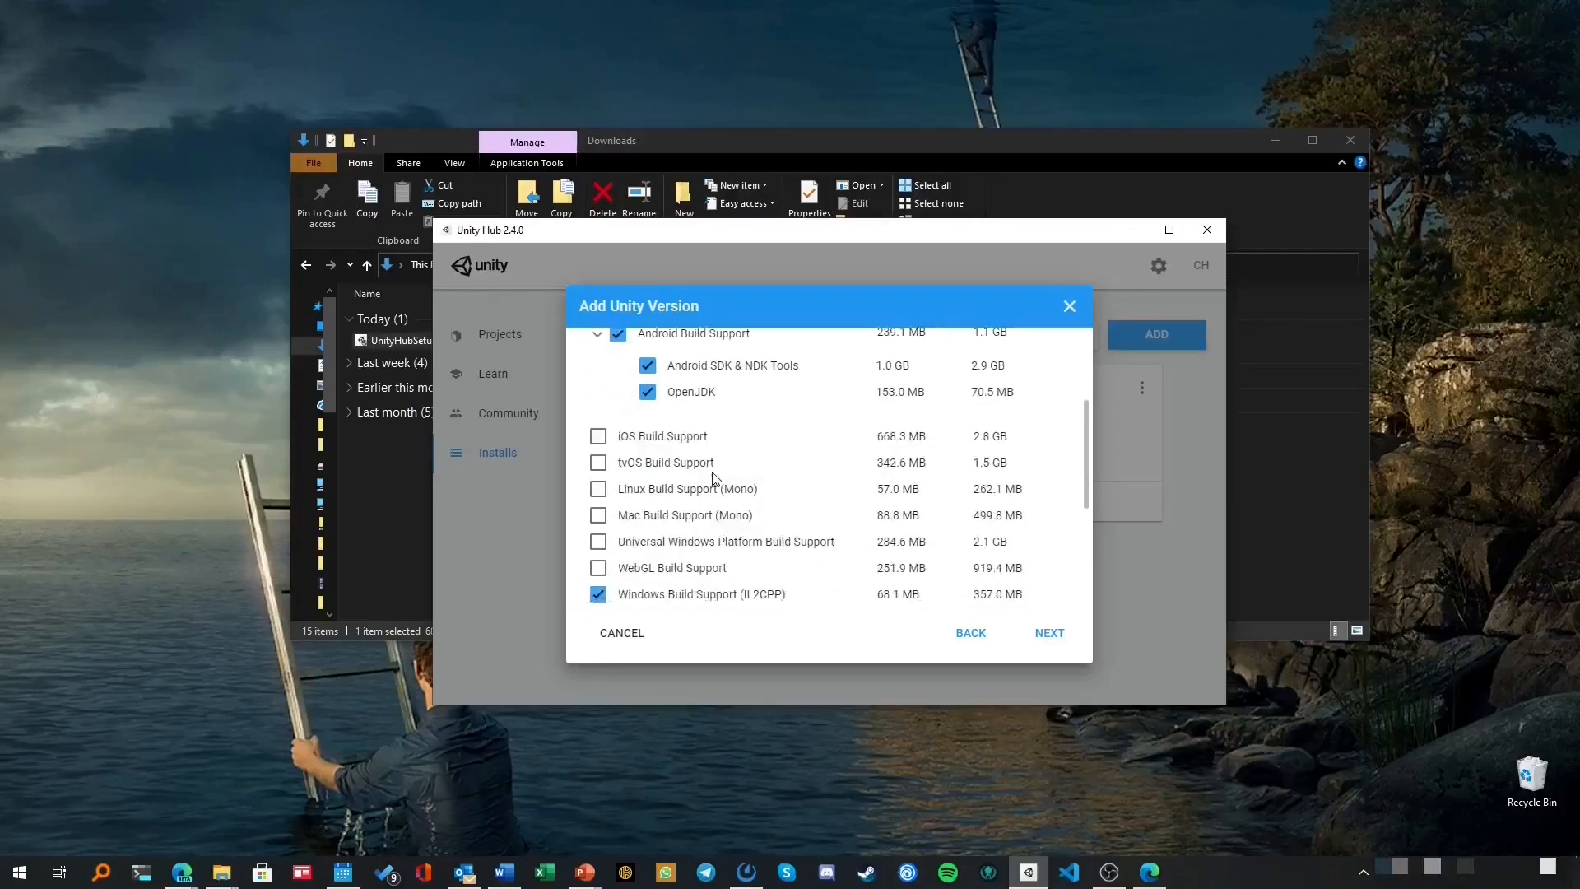
left_click(598, 436)
scroll(689, 450, "up", 1)
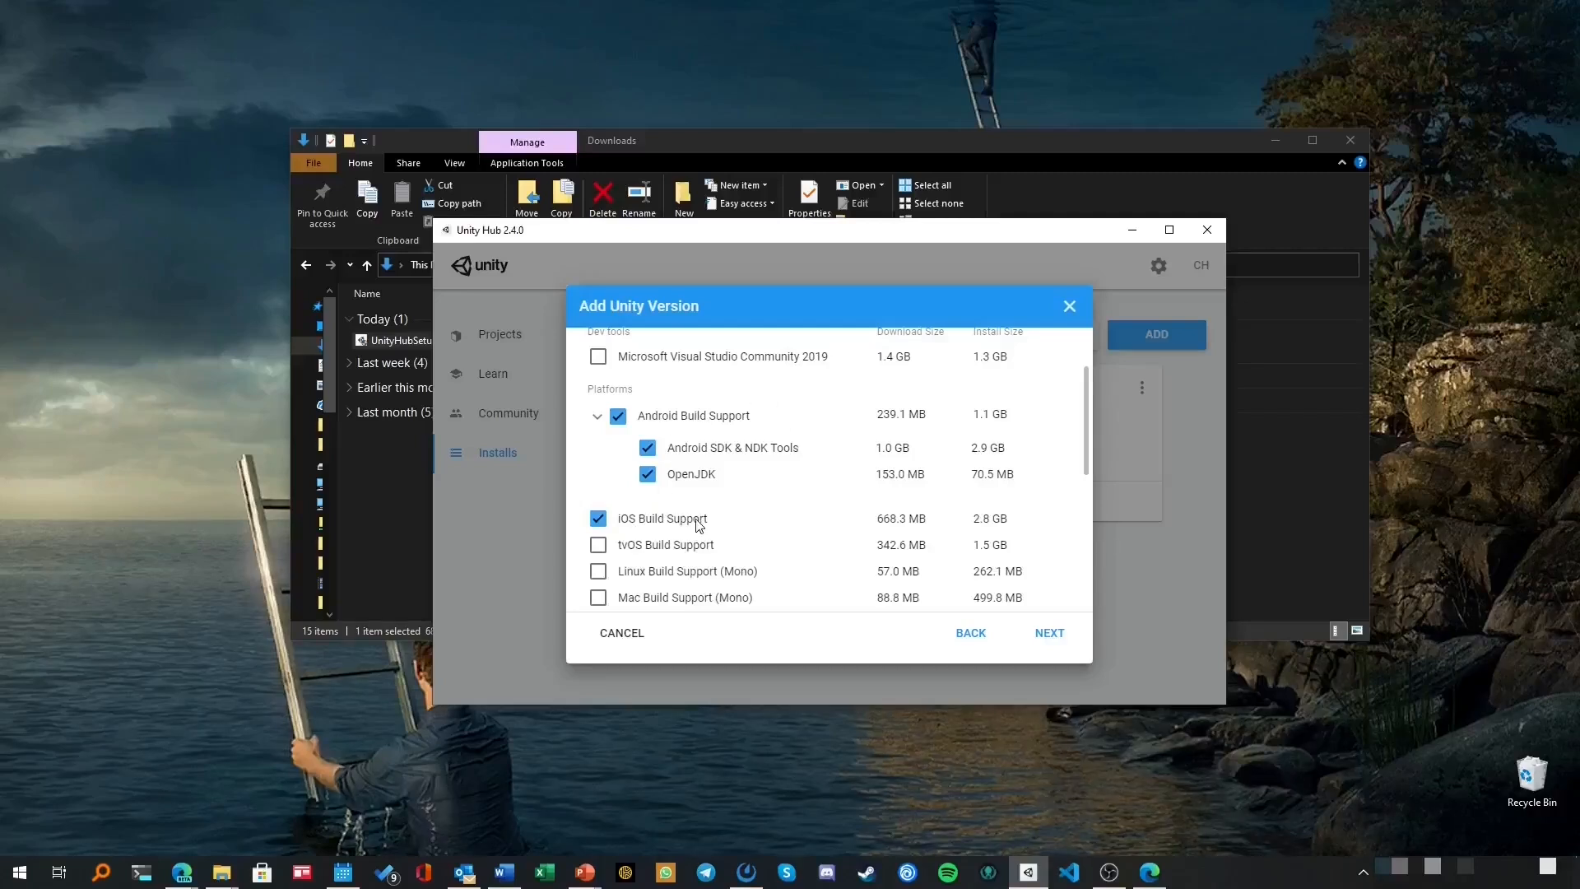
Exclude iOS Build Support from the Unity 2019.4.10f1 install and review the remaining platform, documentation and language pack modules.
left_click(599, 520)
scroll(679, 449, "down", 2)
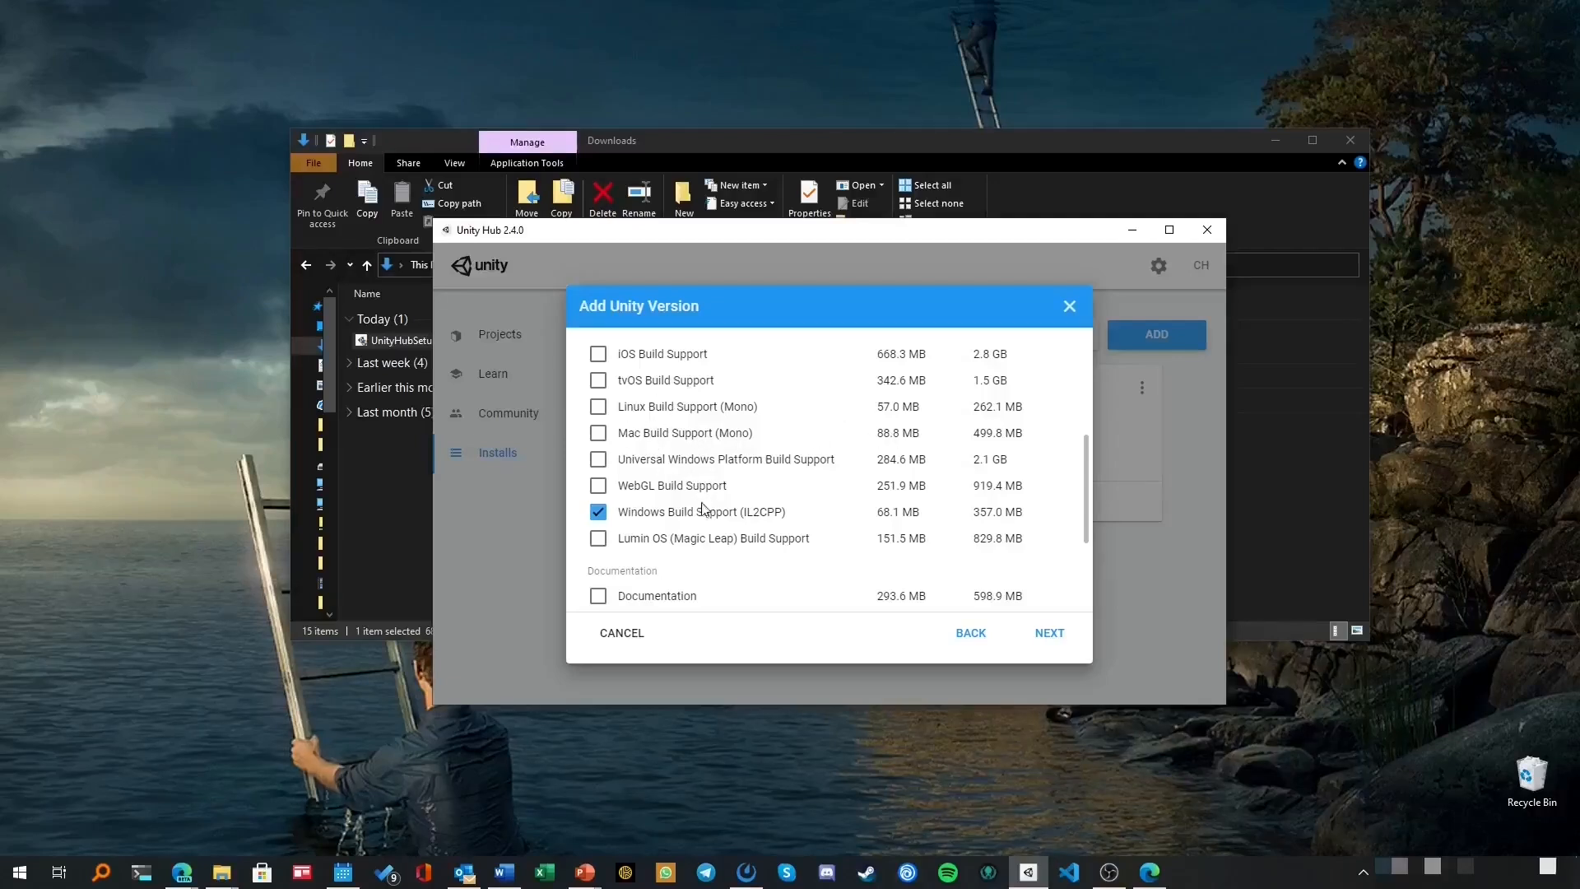
scroll(693, 551, "down", 2)
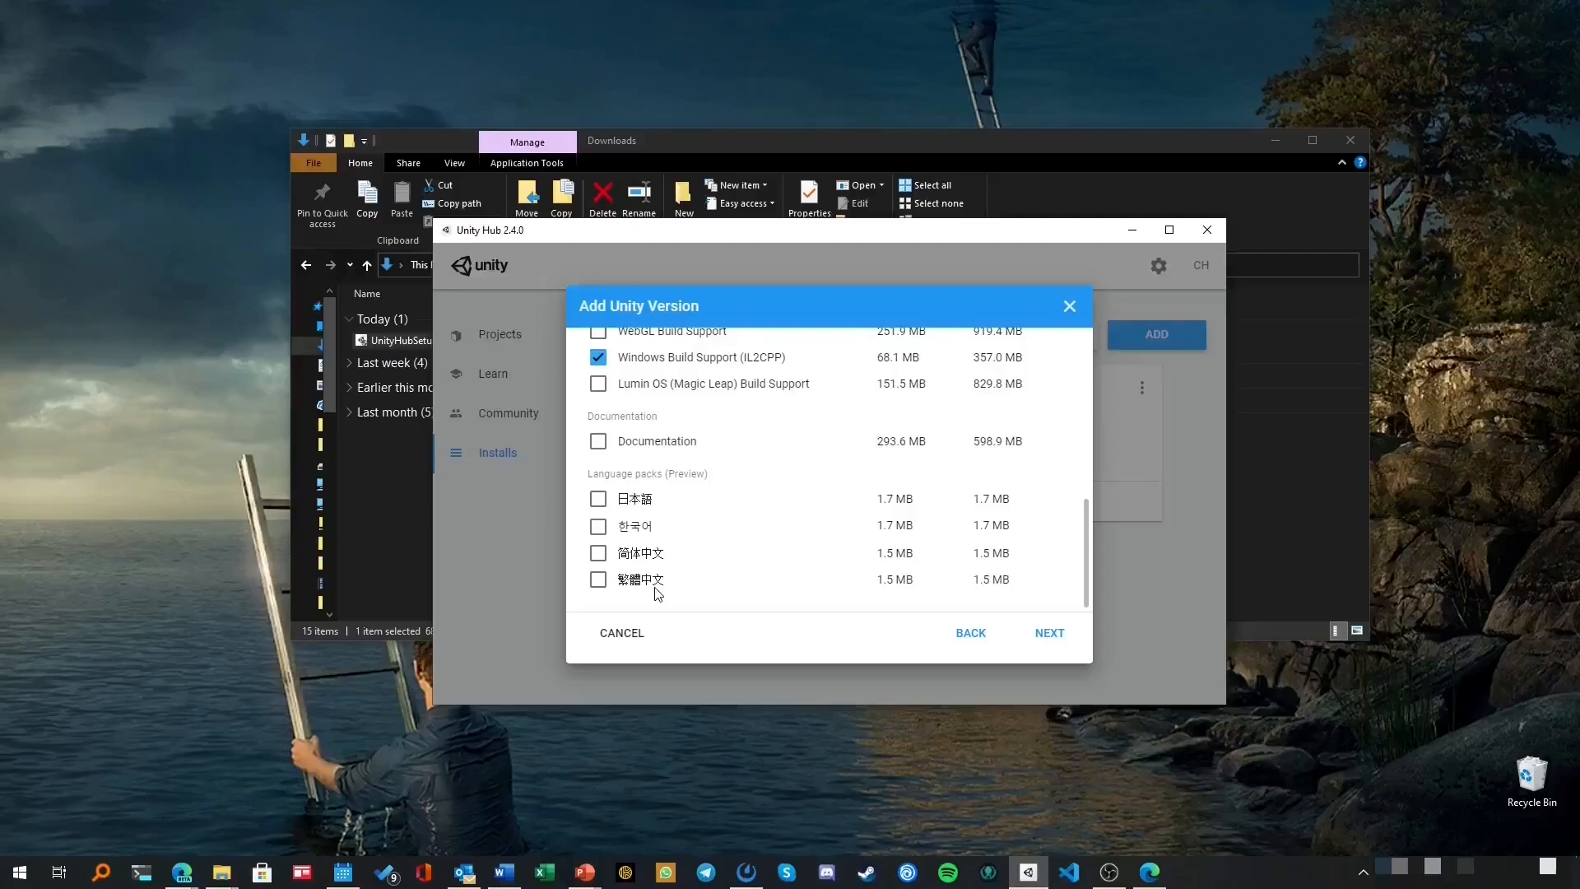
scroll(666, 580, "up", 2)
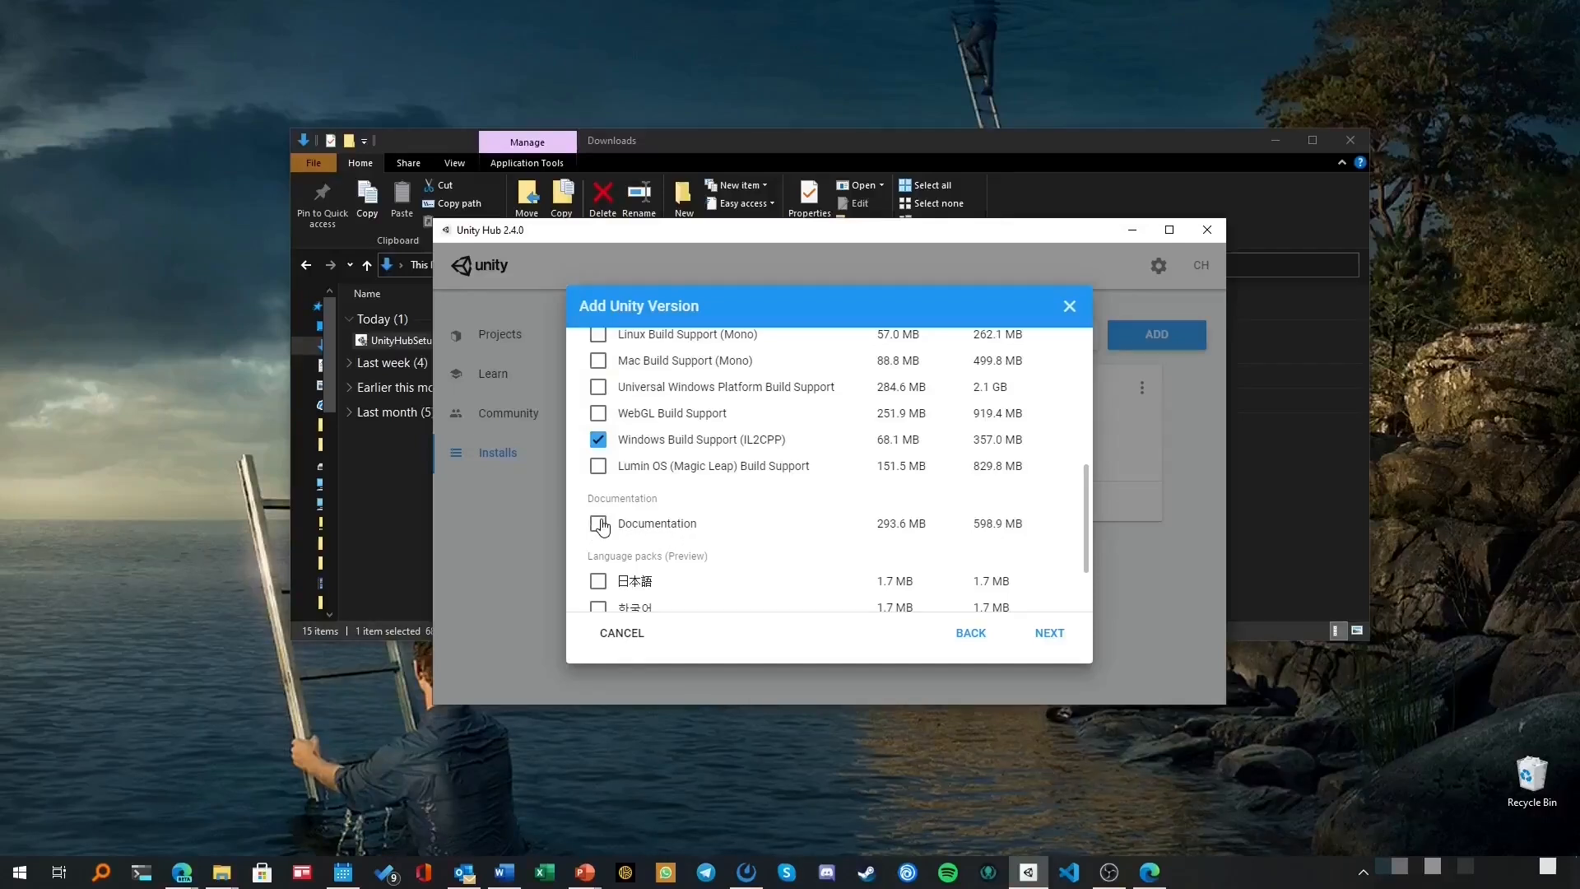
scroll(602, 527, "up", 2)
scroll(609, 531, "down", 2)
scroll(602, 528, "up", 5)
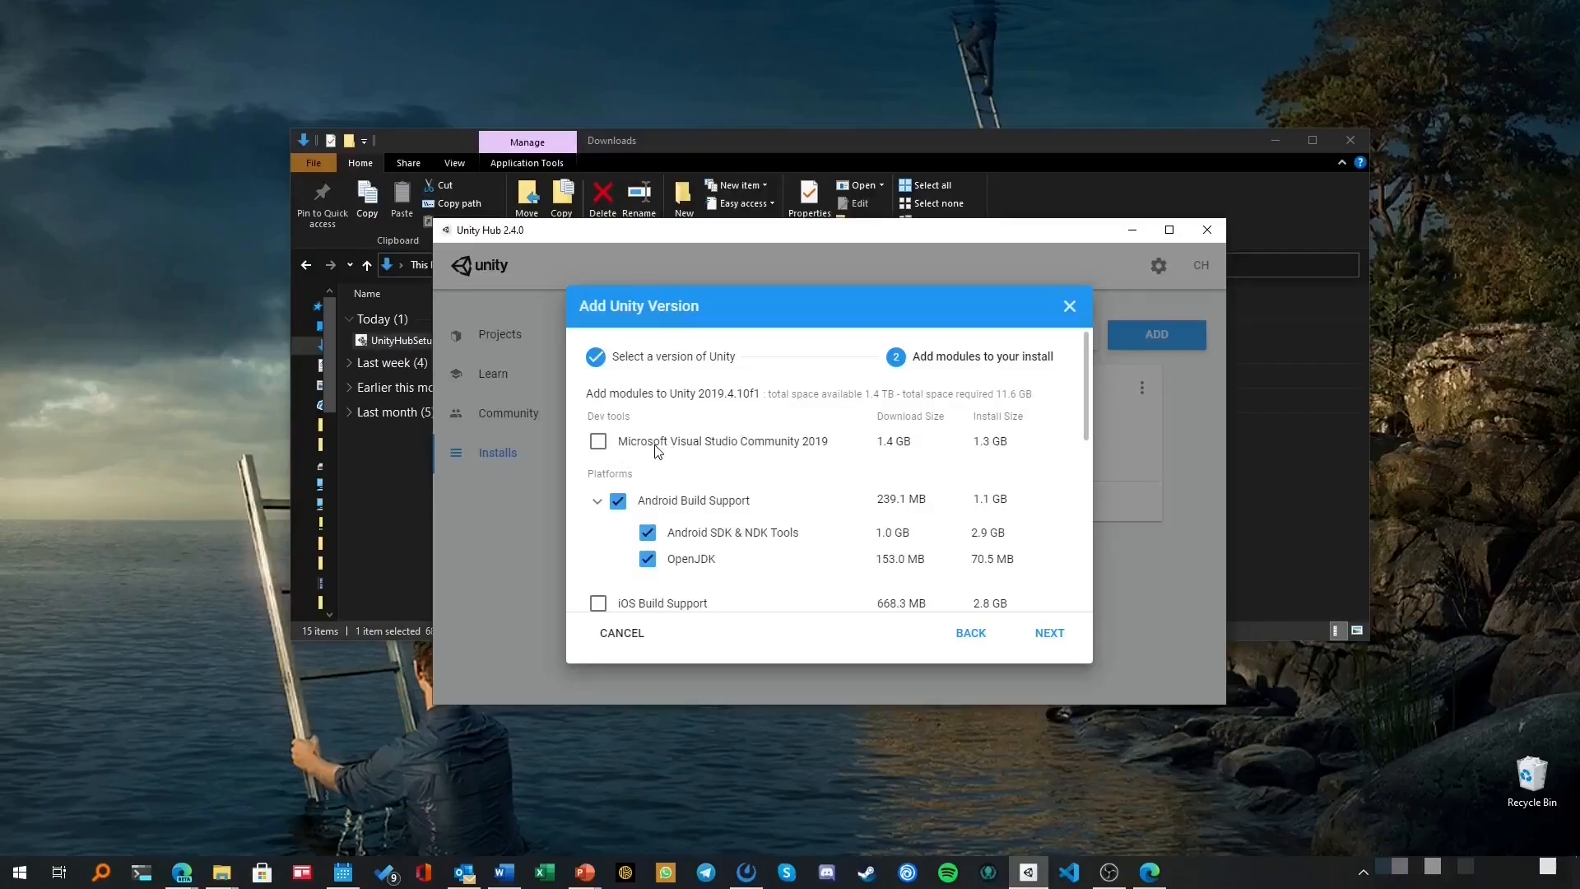
Try including Microsoft Visual Studio Community 2019 in the install, leave it out again, and recheck the chosen modules.
left_click(600, 442)
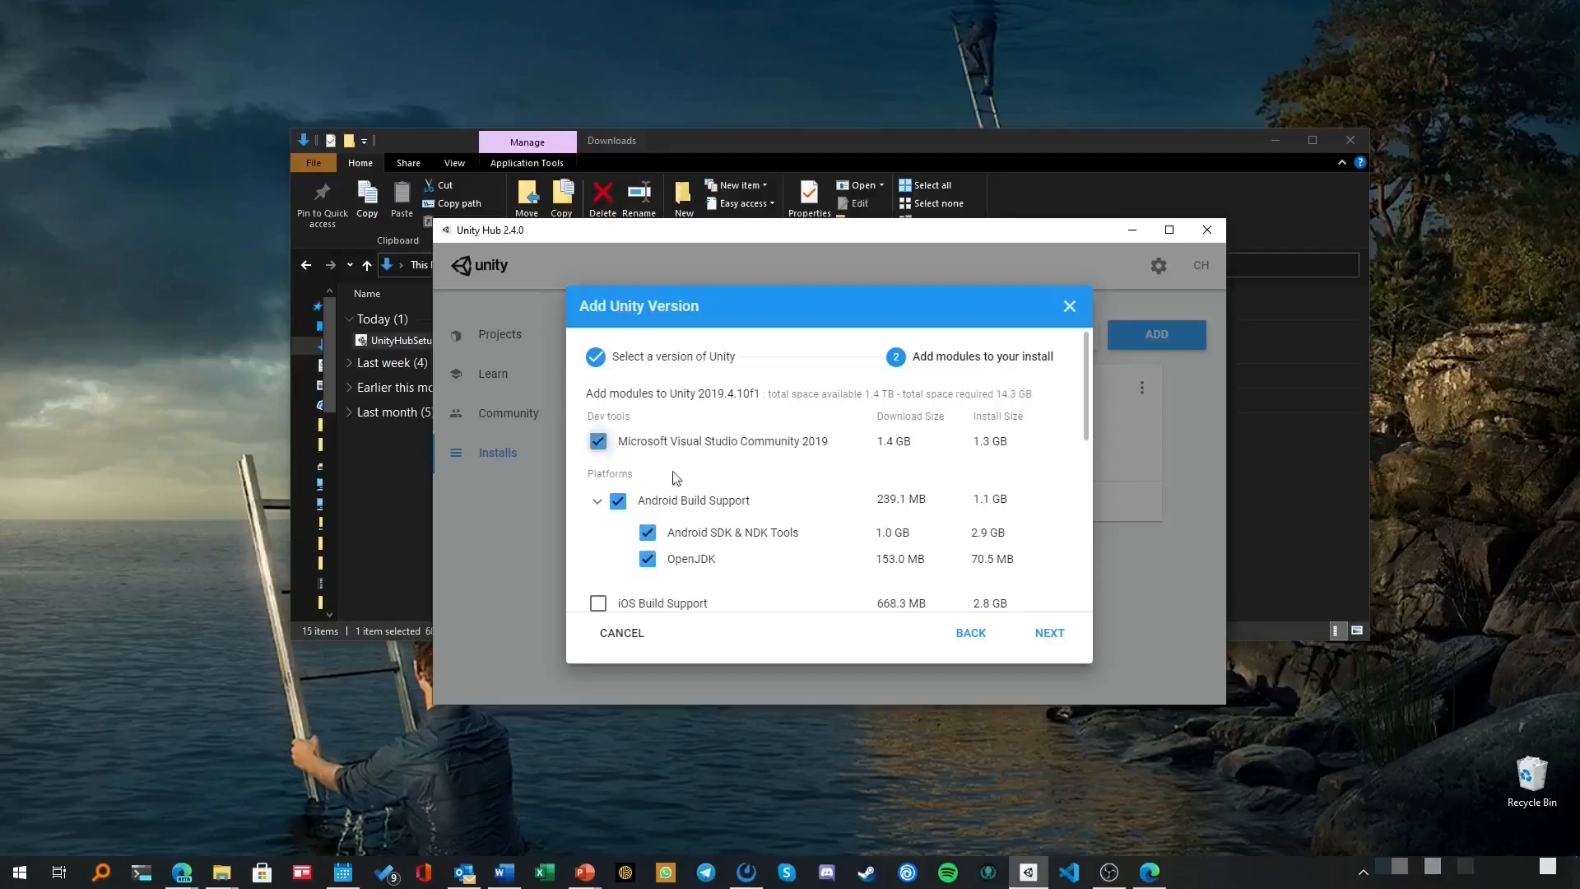
left_click(598, 442)
scroll(811, 472, "down", 3)
scroll(811, 471, "up", 3)
scroll(811, 472, "down", 5)
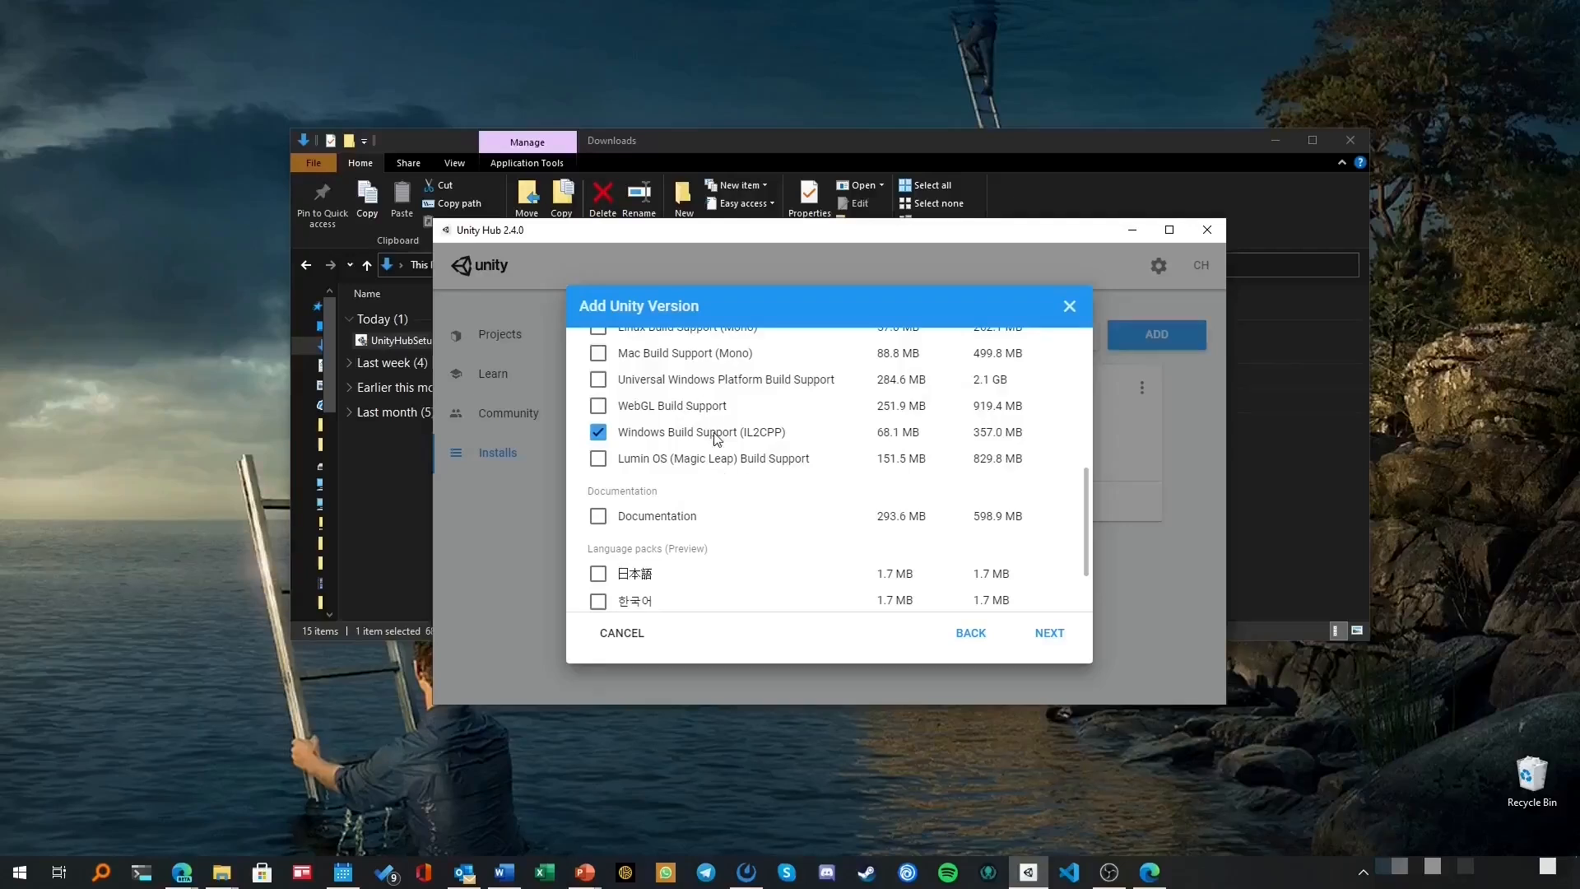
scroll(714, 431, "up", 1)
scroll(750, 449, "up", 1)
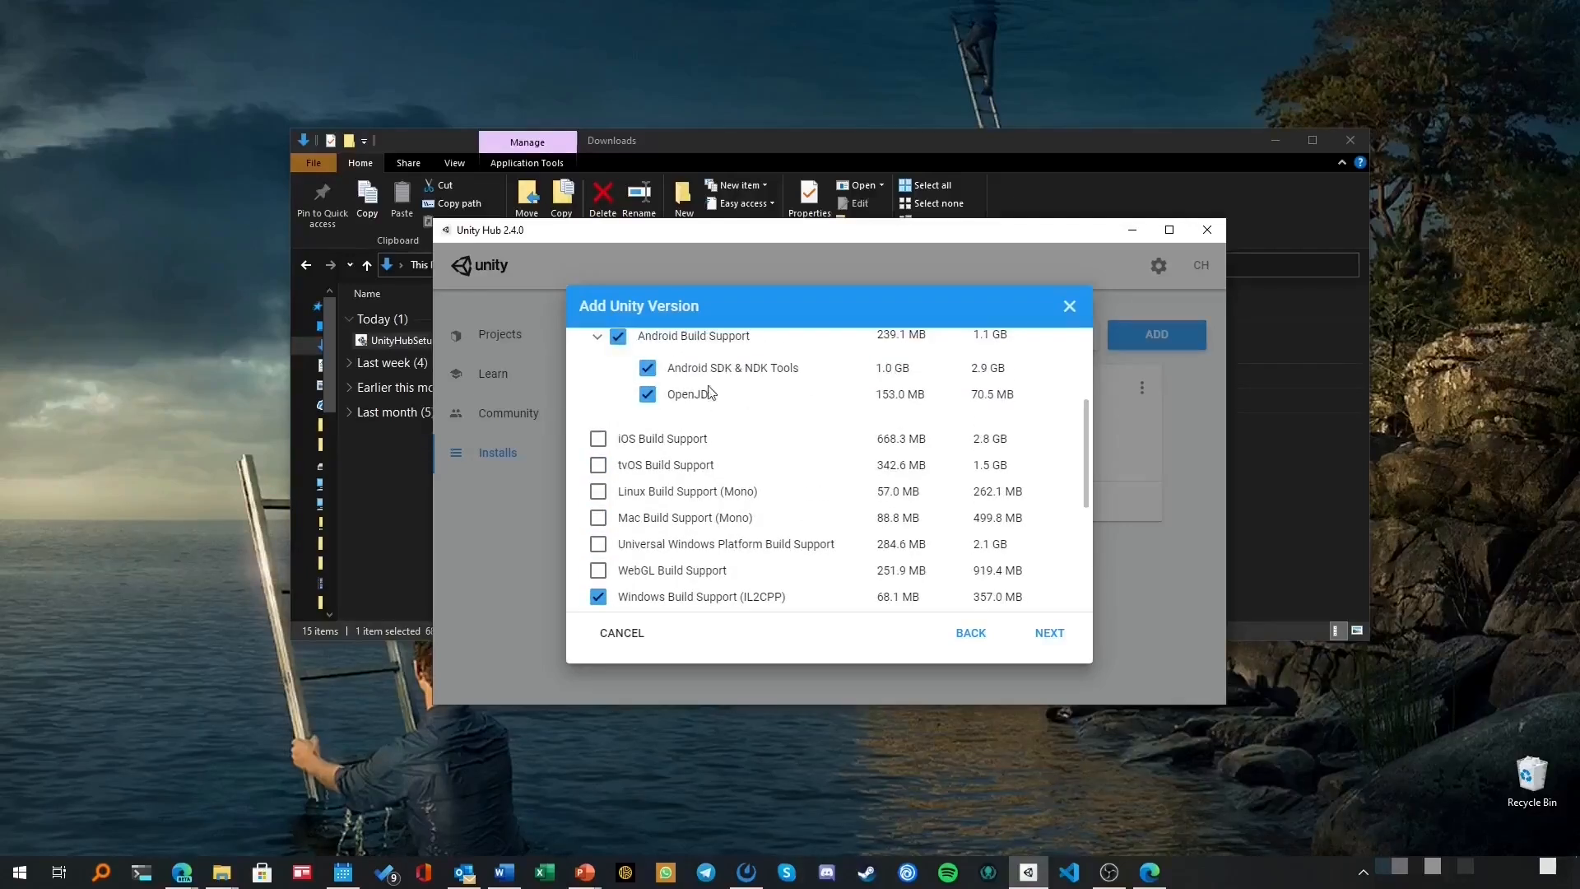
Read through and accept the Android SDK and NDK License Terms from Google to start the Unity 2019.4.10f1 install.
left_click(1053, 639)
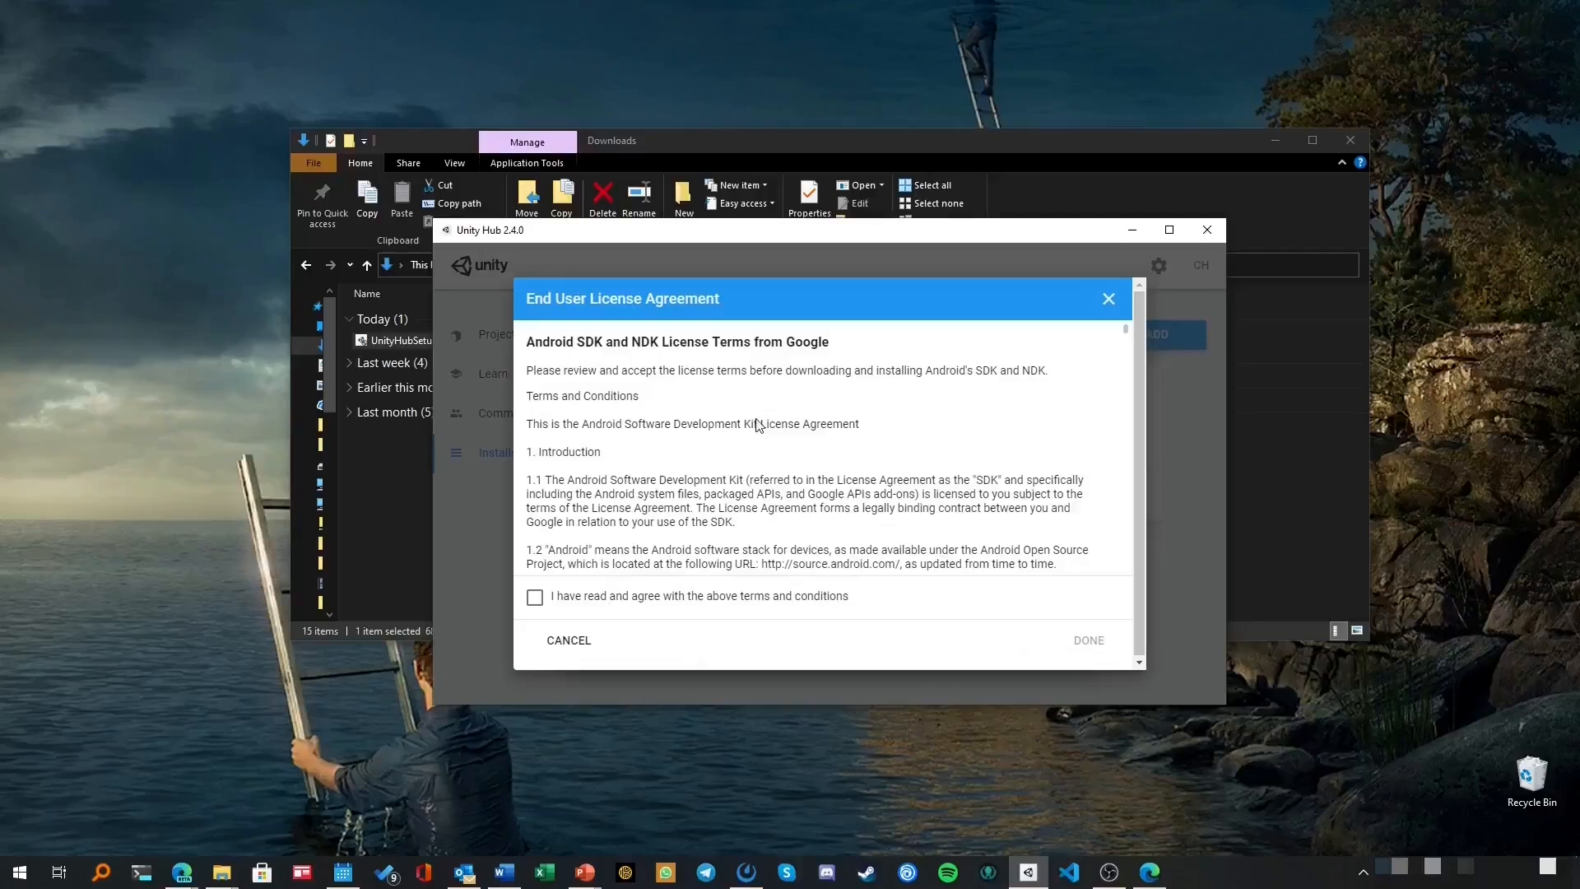
scroll(746, 398, "down", 10)
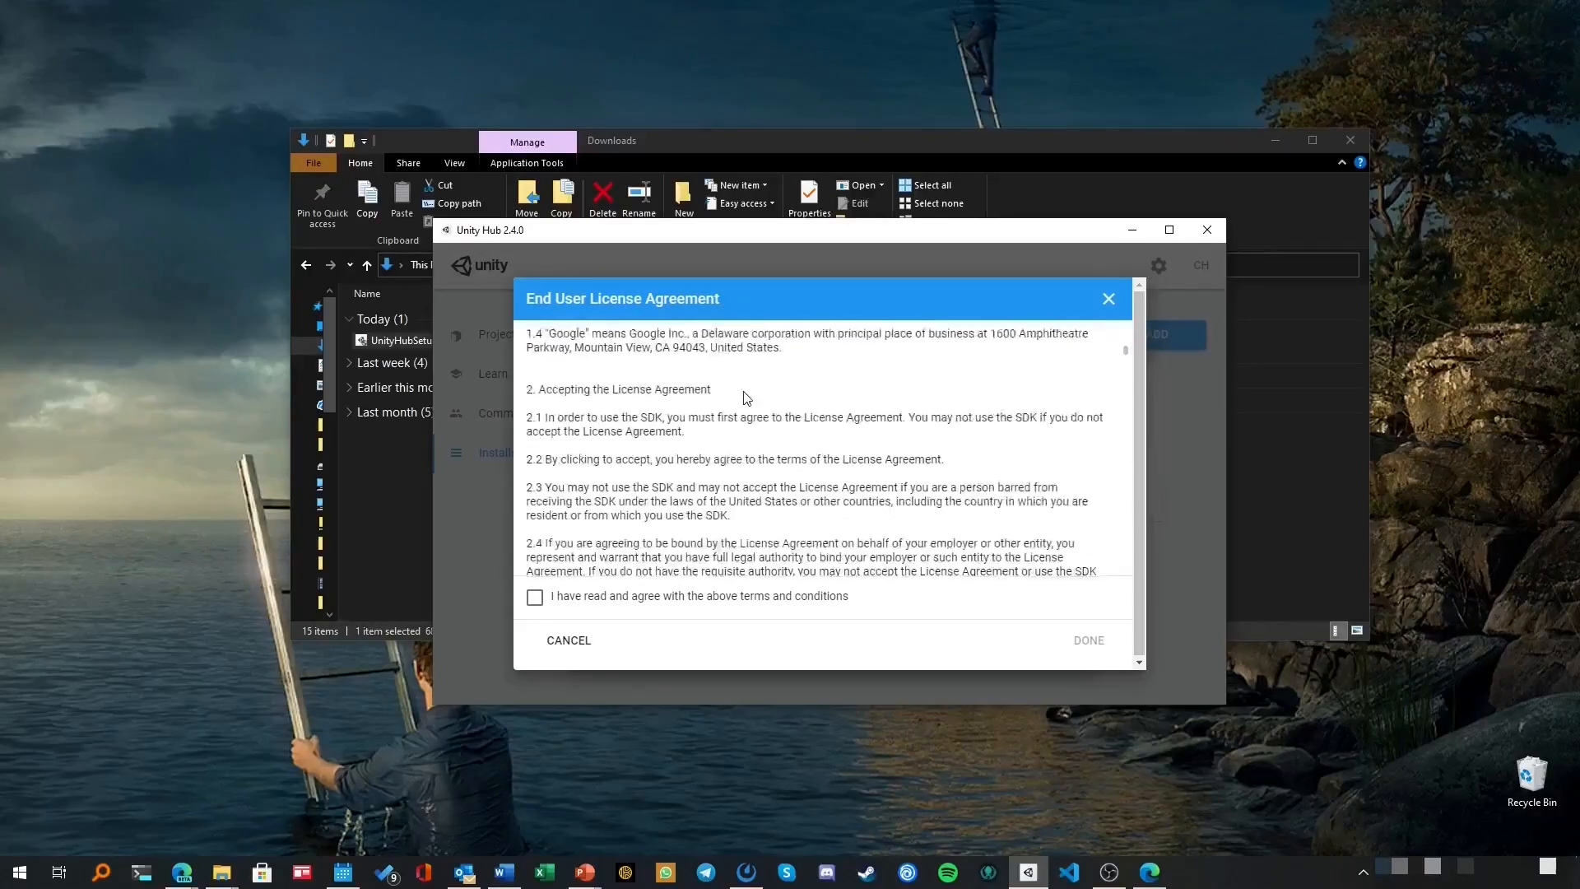
scroll(746, 398, "down", 15)
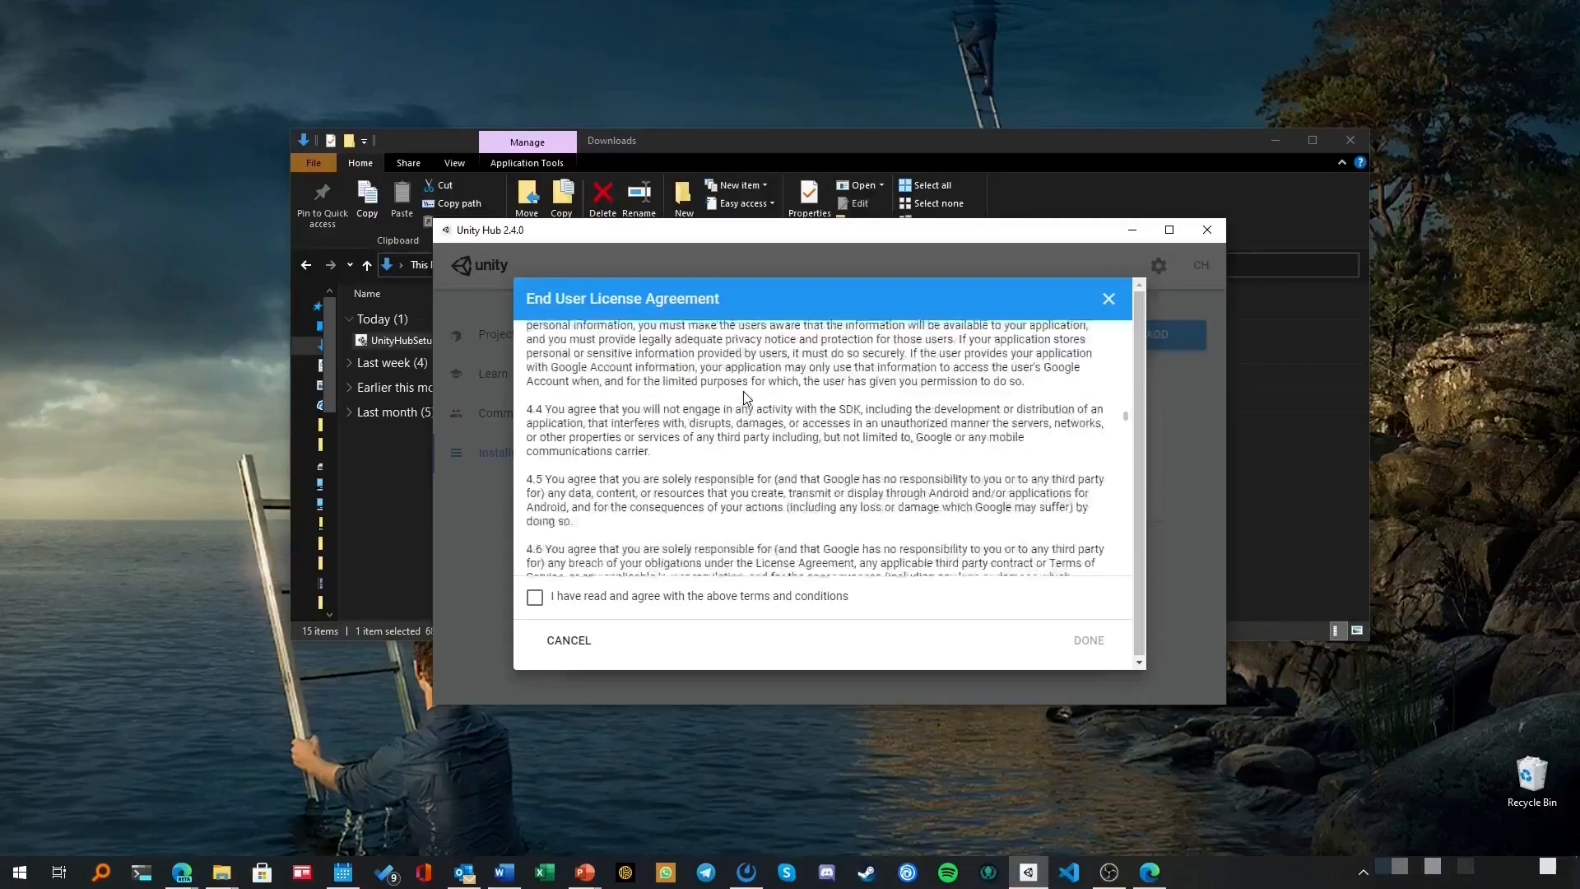
scroll(753, 423, "down", 20)
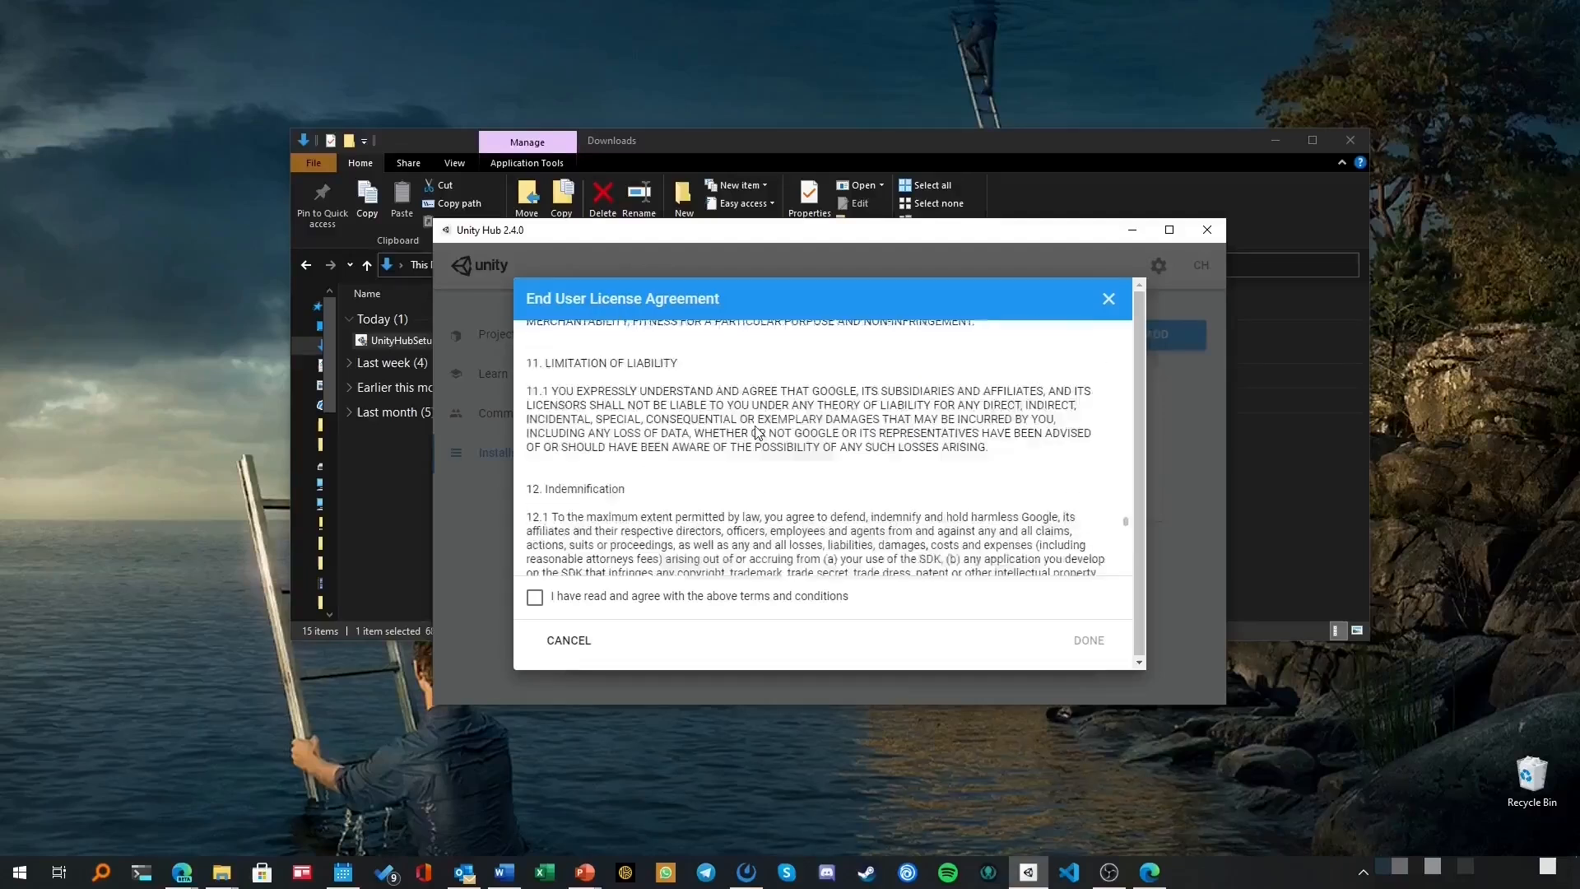
scroll(757, 429, "down", 3)
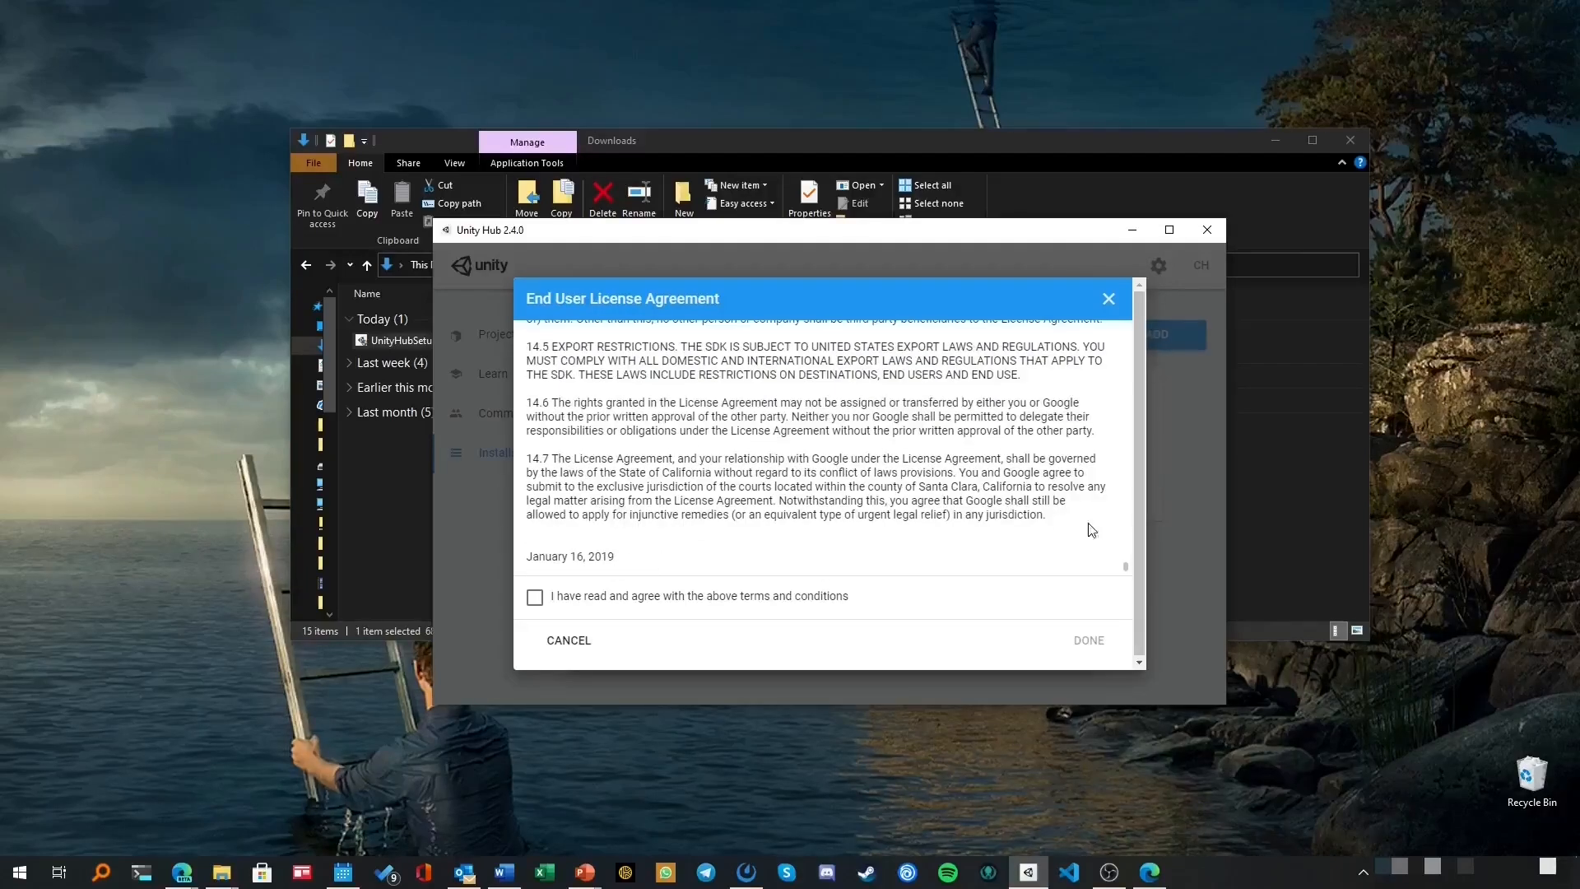
left_click_drag(1129, 570, 1131, 323)
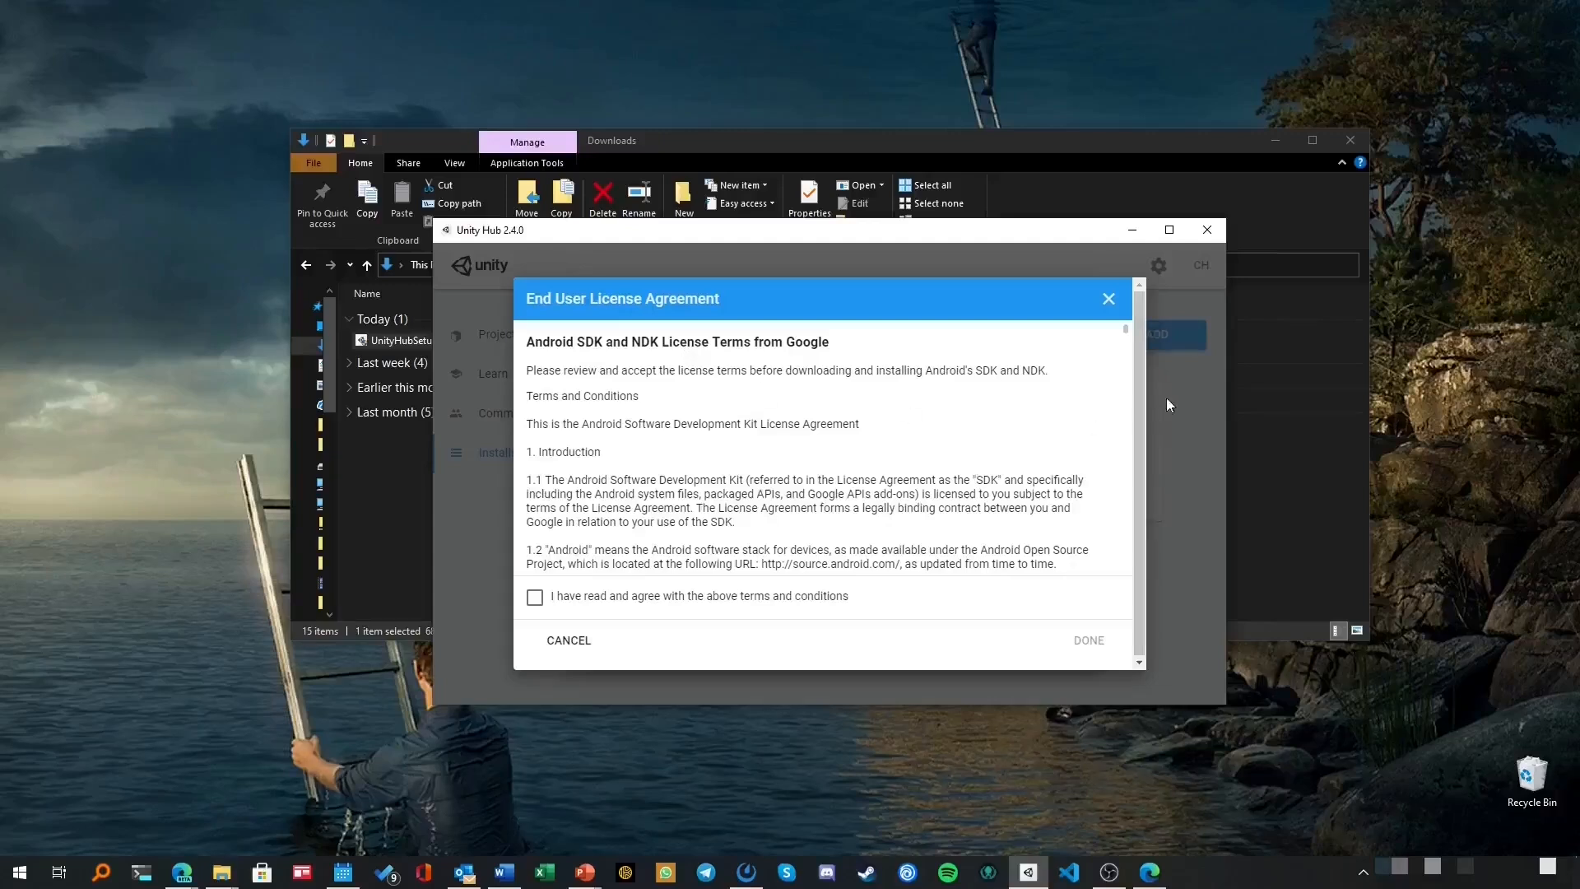
mouse_move(1126, 333)
left_mouse_down()
mouse_move(1125, 458)
mouse_move(1125, 329)
left_mouse_up()
left_click(534, 597)
left_click(1086, 640)
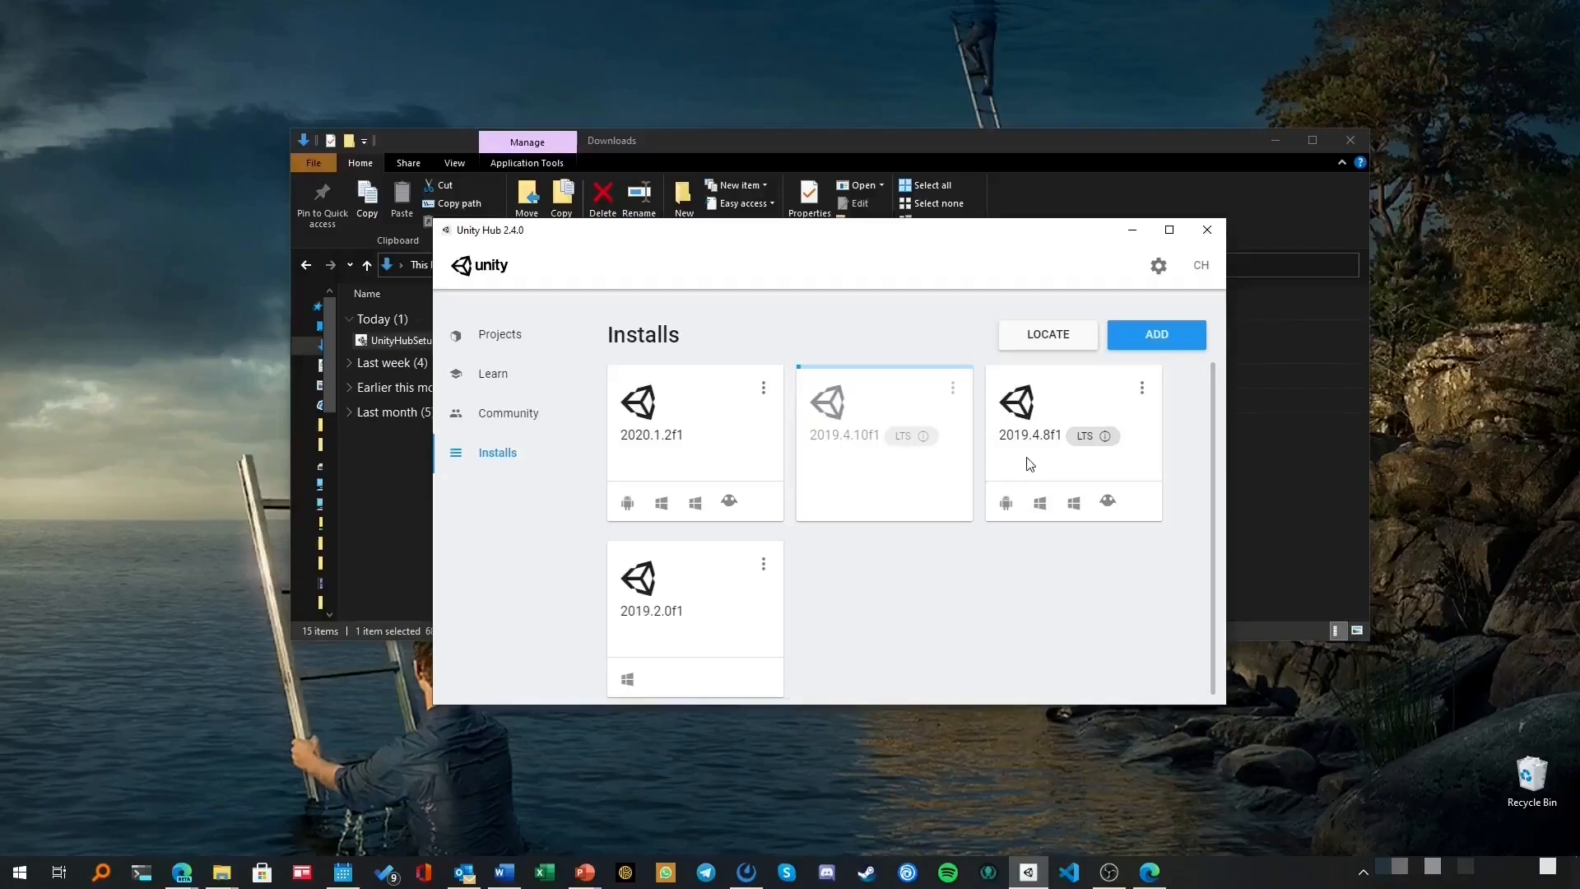
Check the management options of the installed Unity 2019.4.8f1 version without choosing any.
mouse_move(1035, 444)
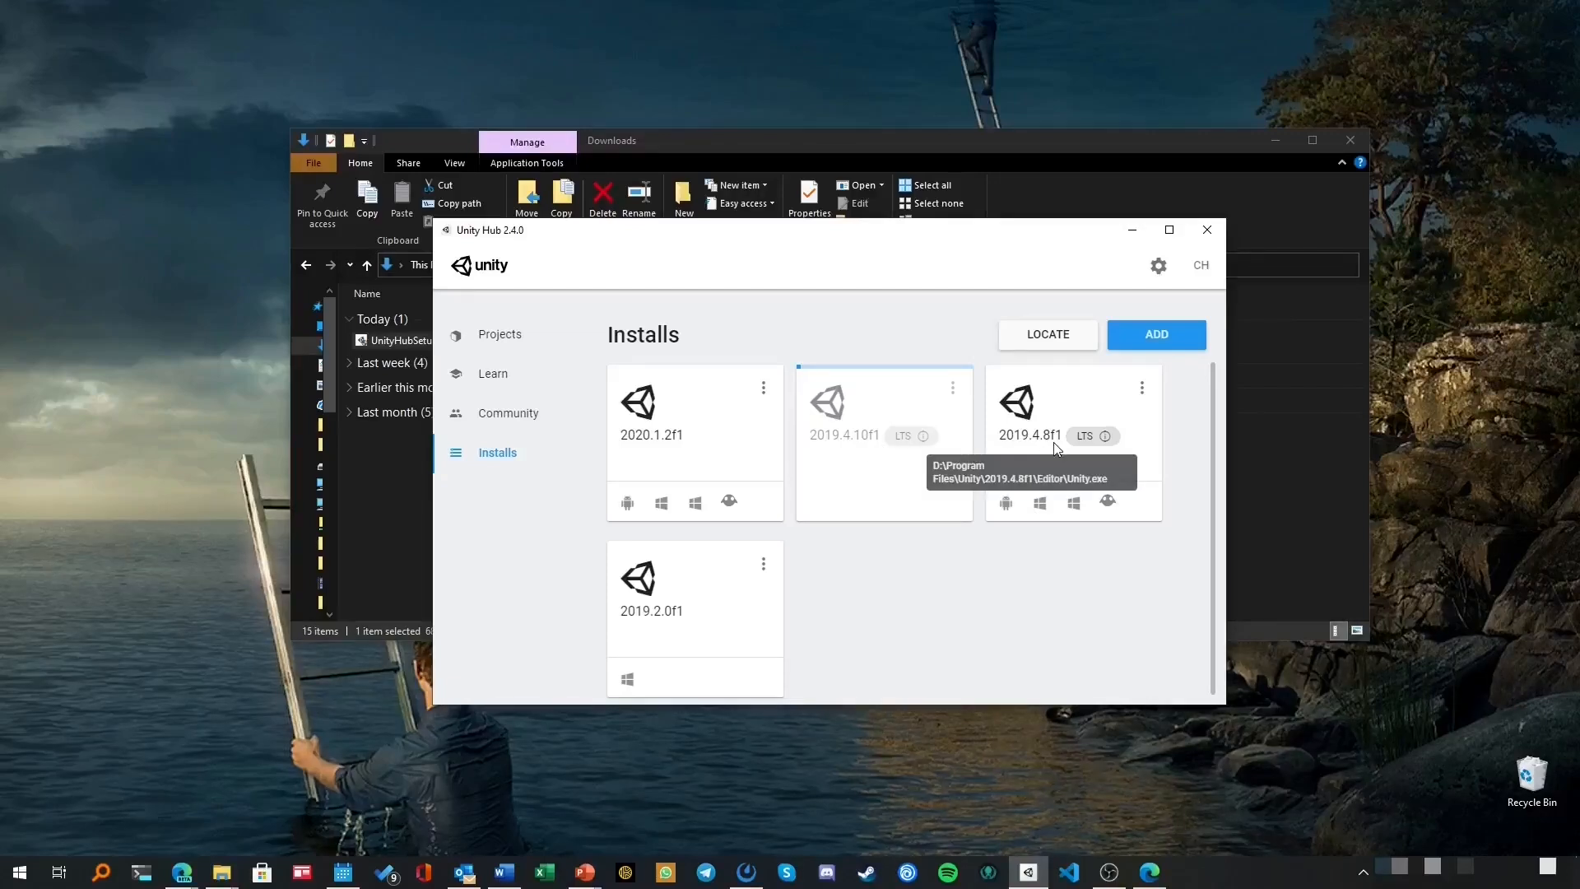
left_click(1142, 388)
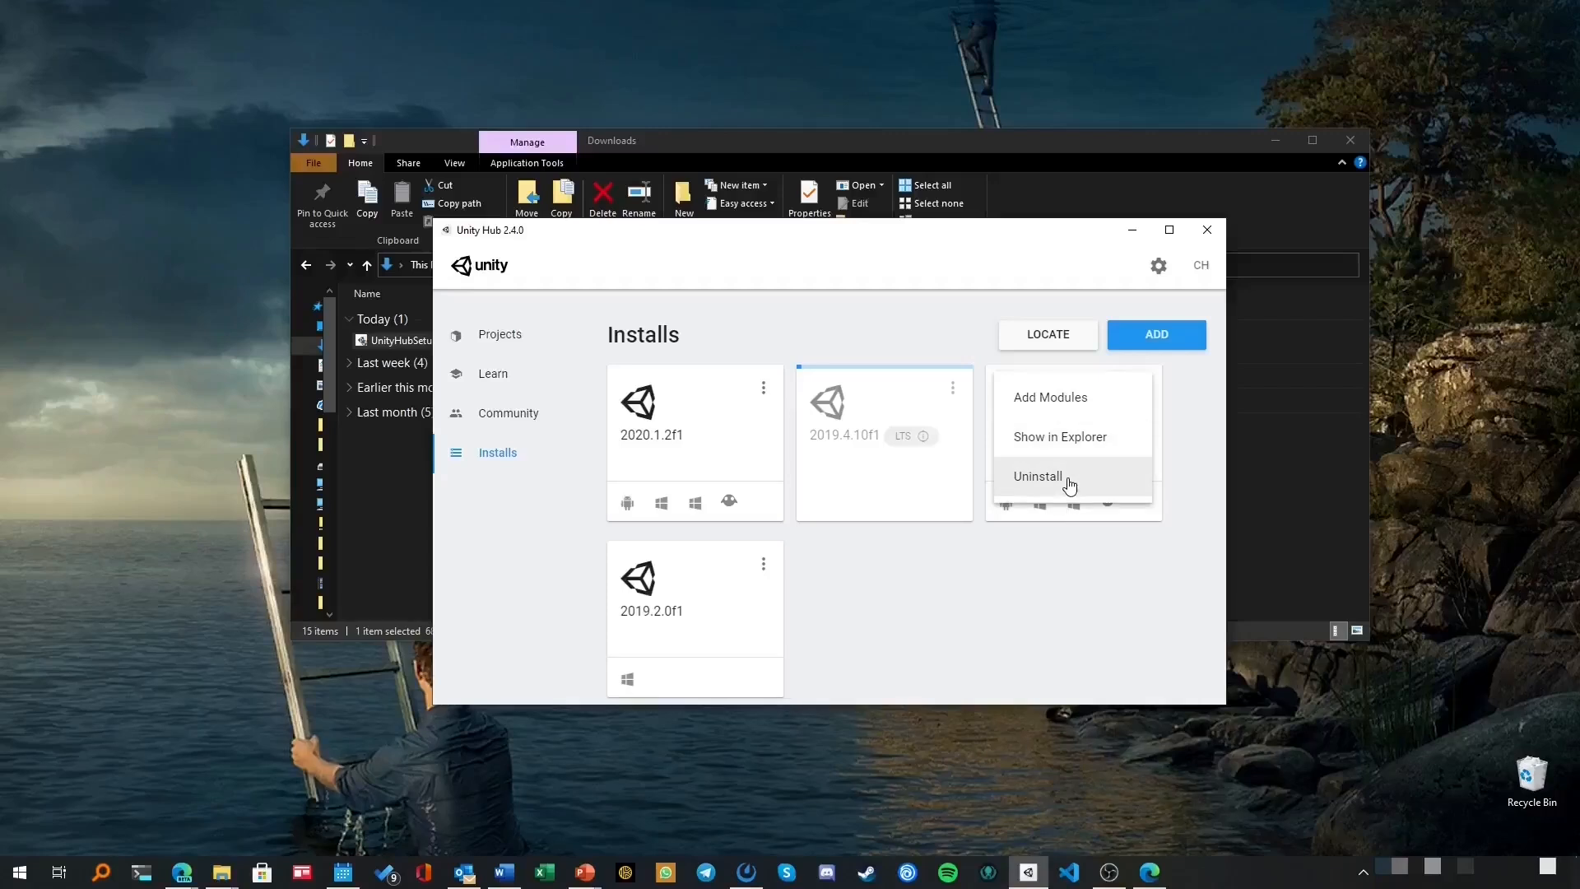
left_click(969, 547)
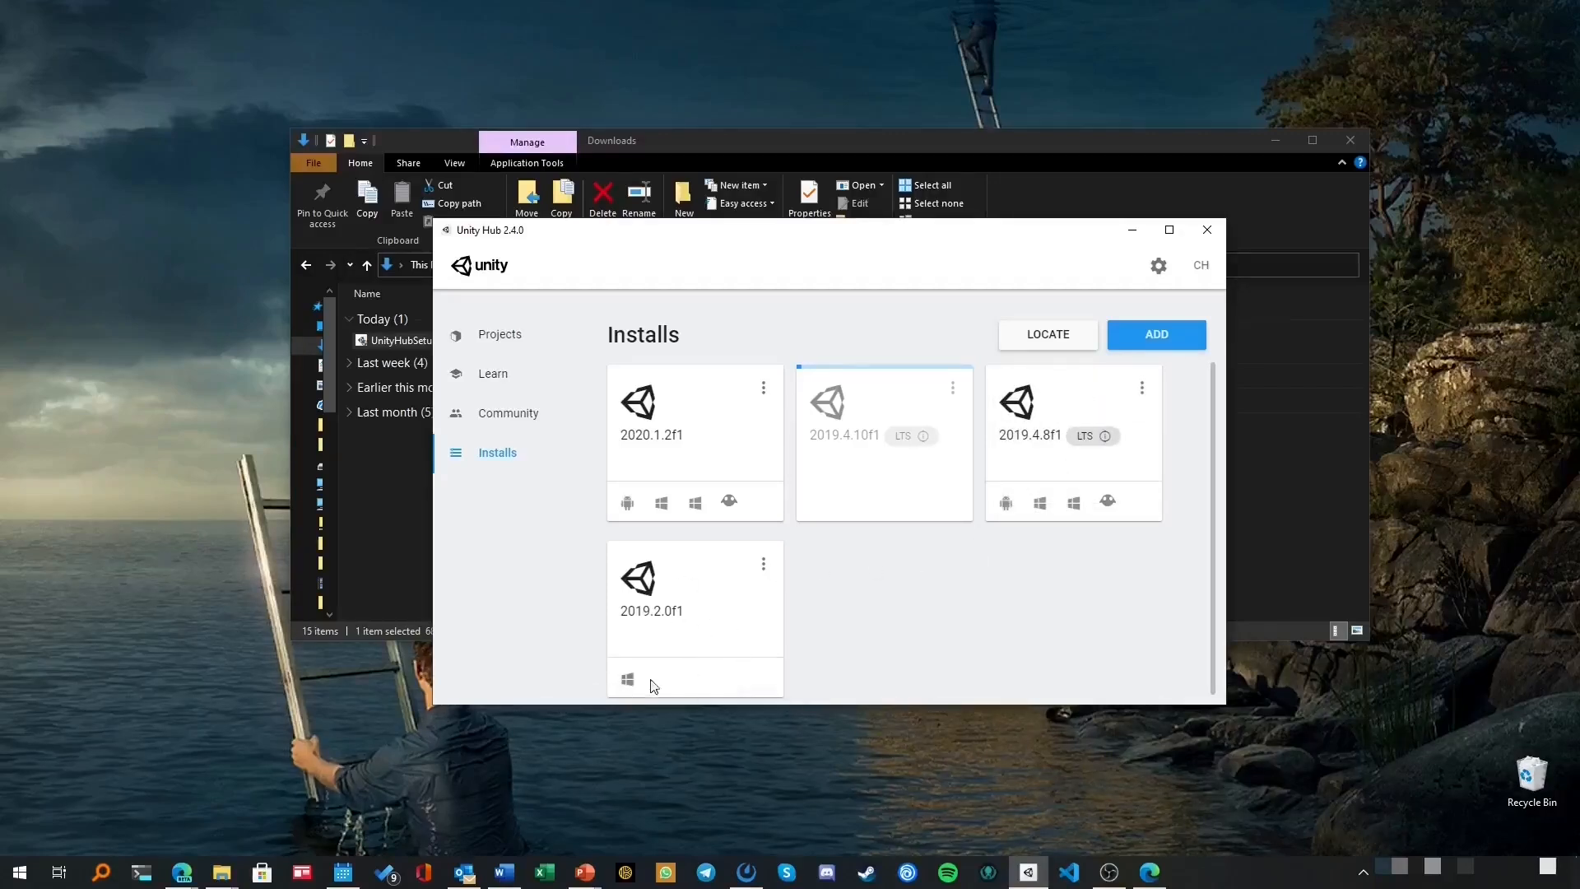
Open Add Modules for the Unity 2019.2.0f1 install and expand the Android Build Support sub-modules.
left_click(764, 568)
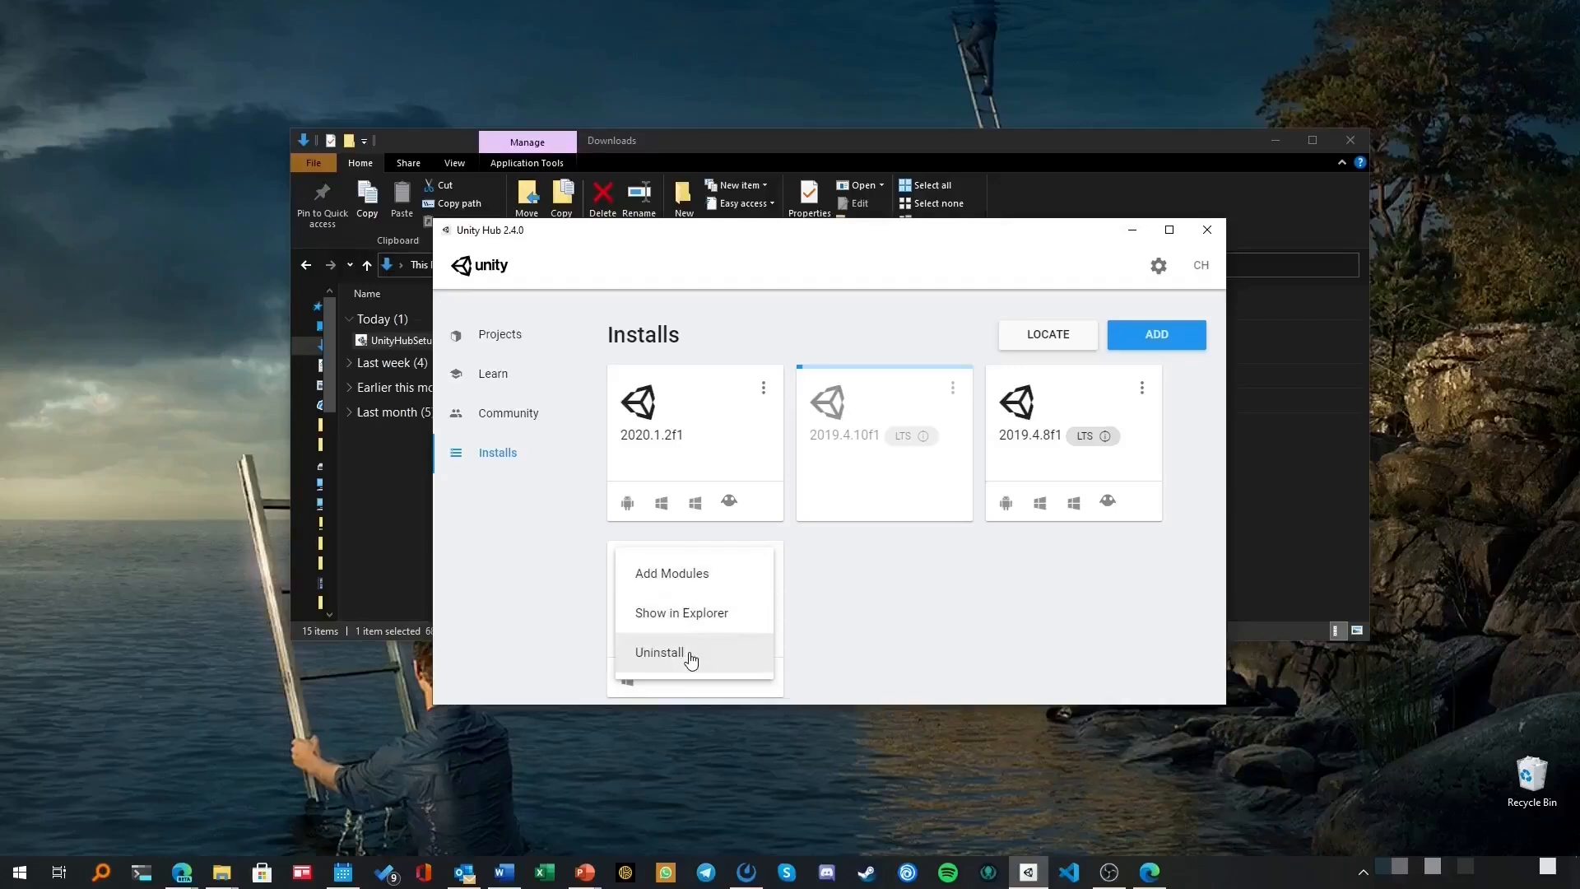
left_click(668, 576)
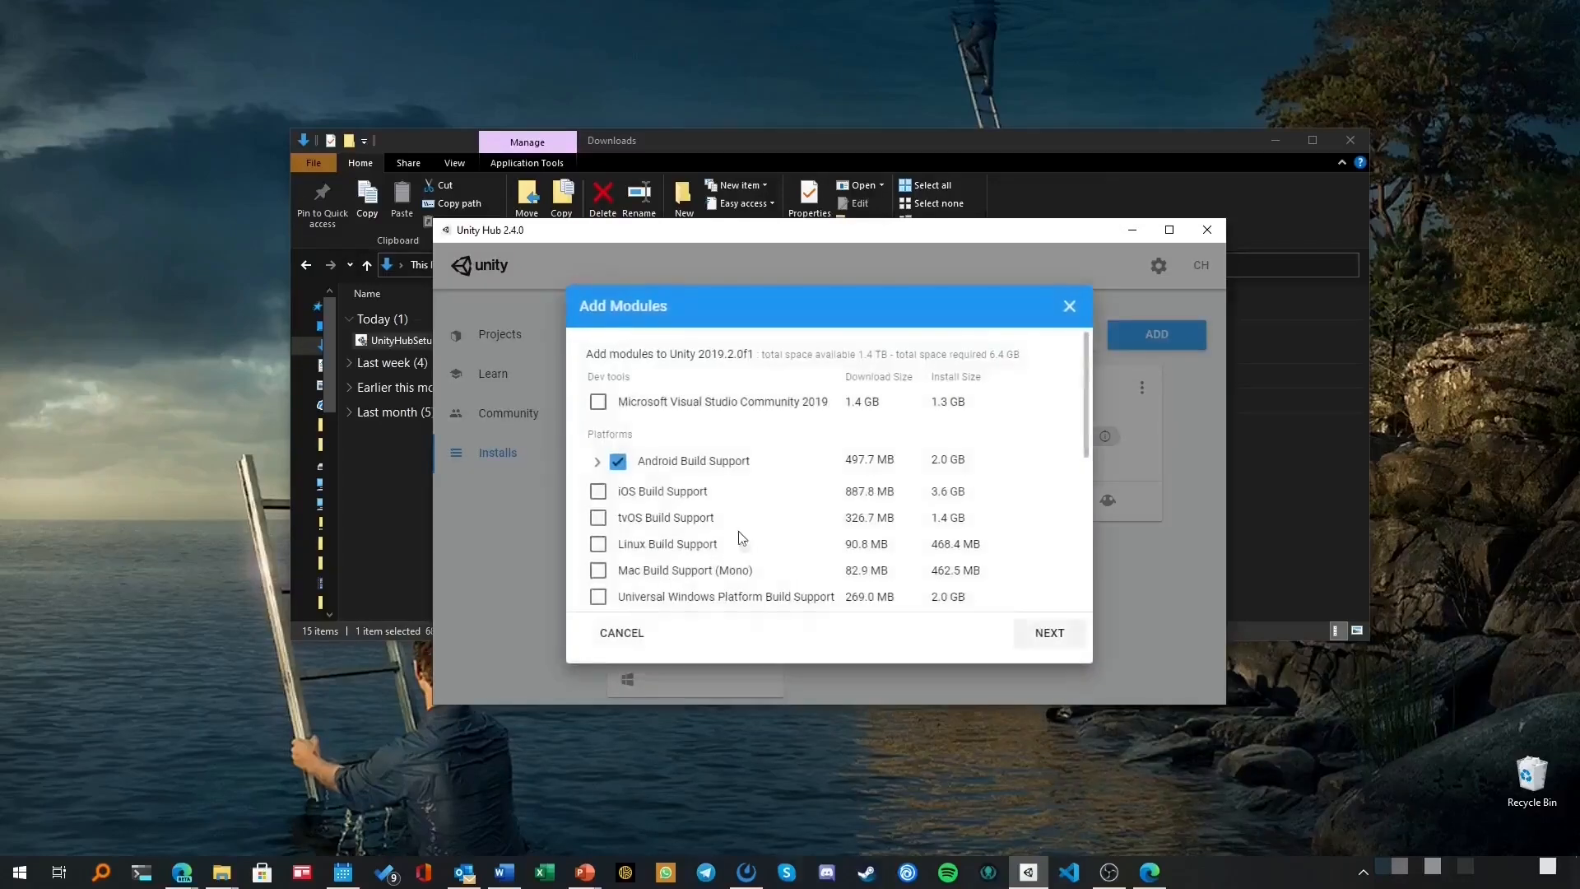
scroll(745, 493, "down", 5)
scroll(707, 510, "up", 2)
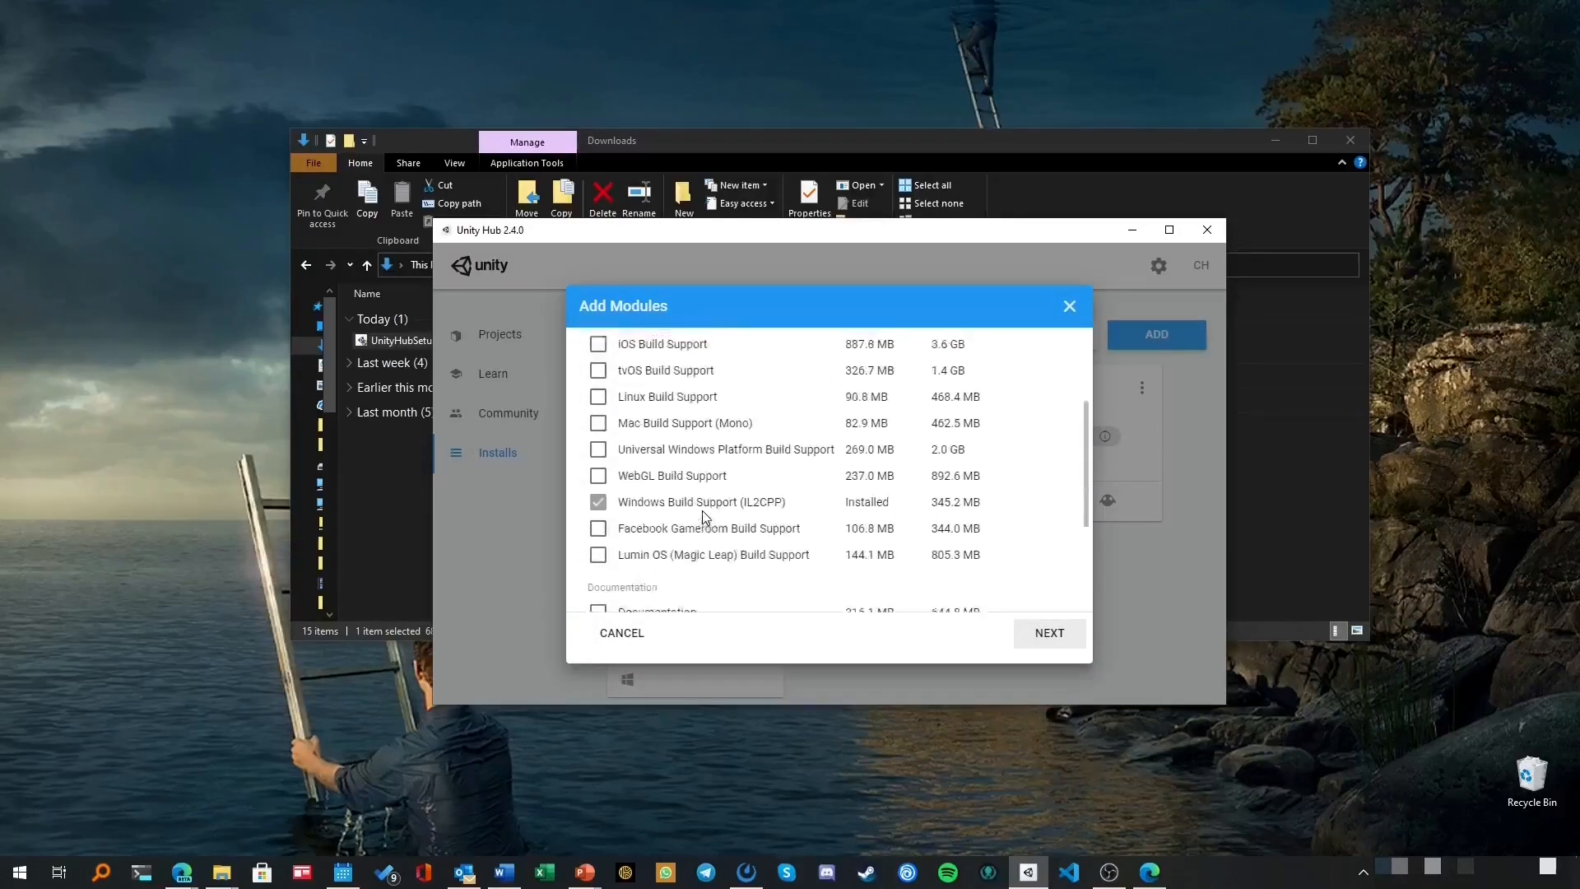
scroll(704, 517, "up", 3)
left_click(598, 464)
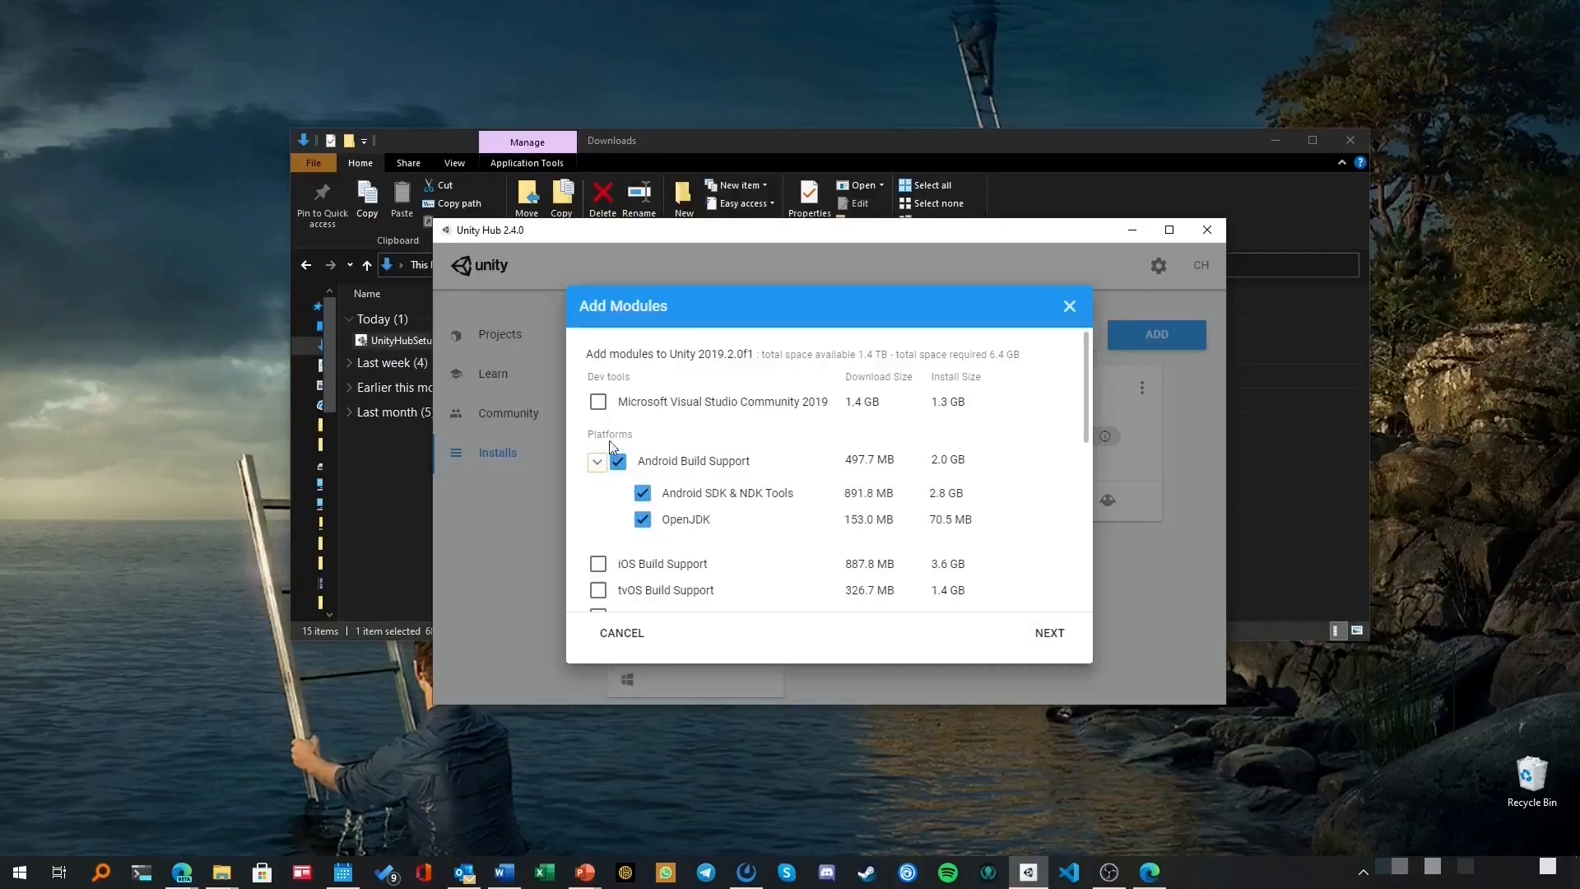
Review the platform and documentation modules offered for Unity 2019.2.0f1 and dismiss the dialog without adding any.
scroll(651, 468, "down", 2)
scroll(654, 459, "up", 1)
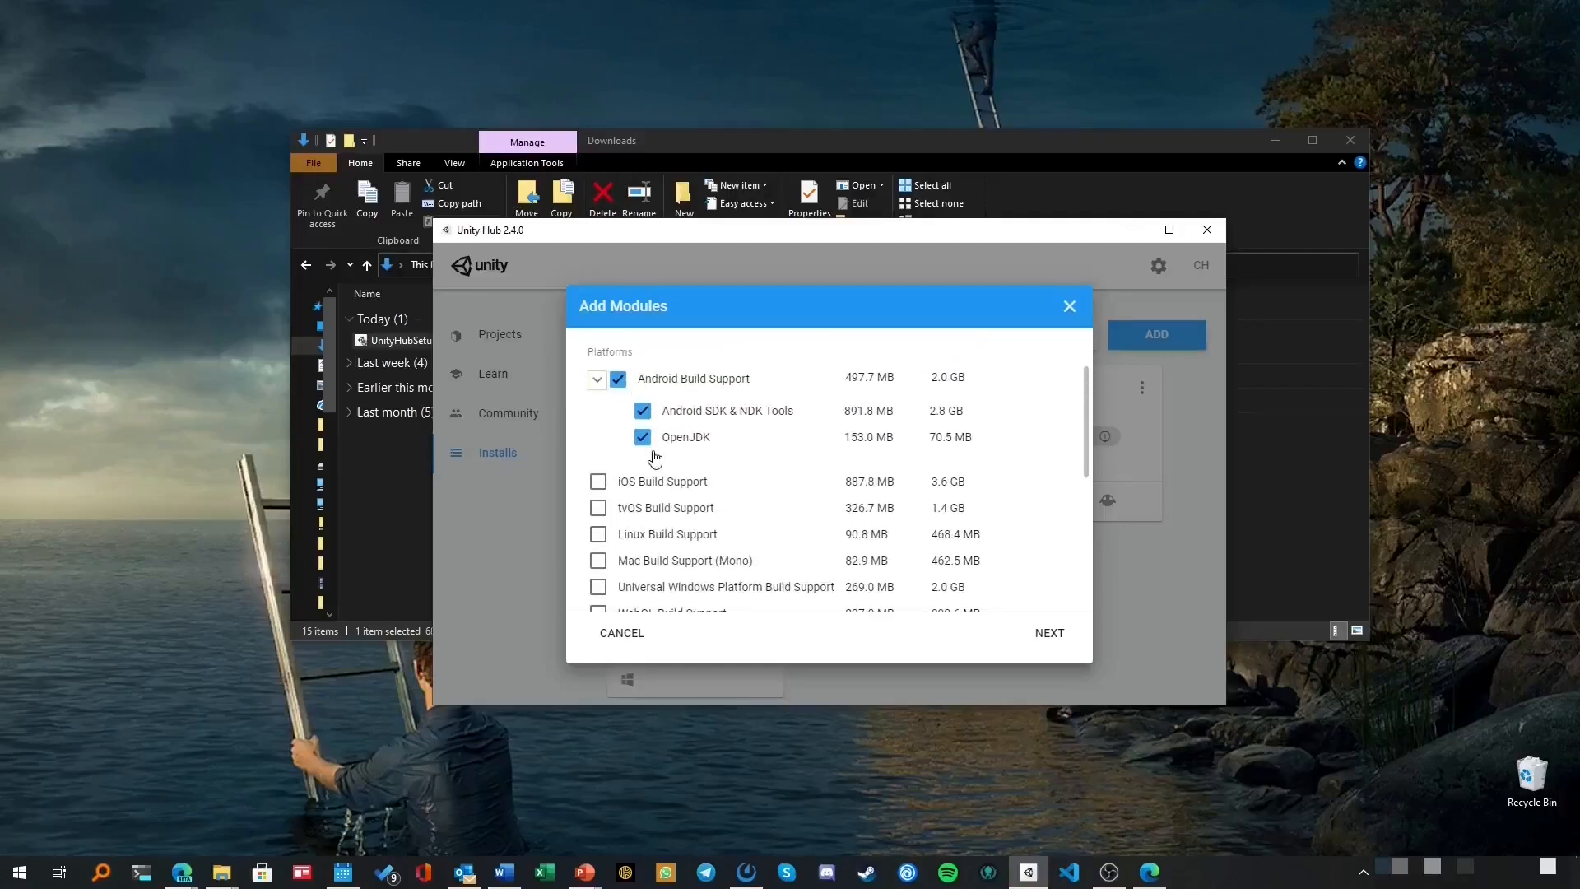
scroll(650, 485, "down", 1)
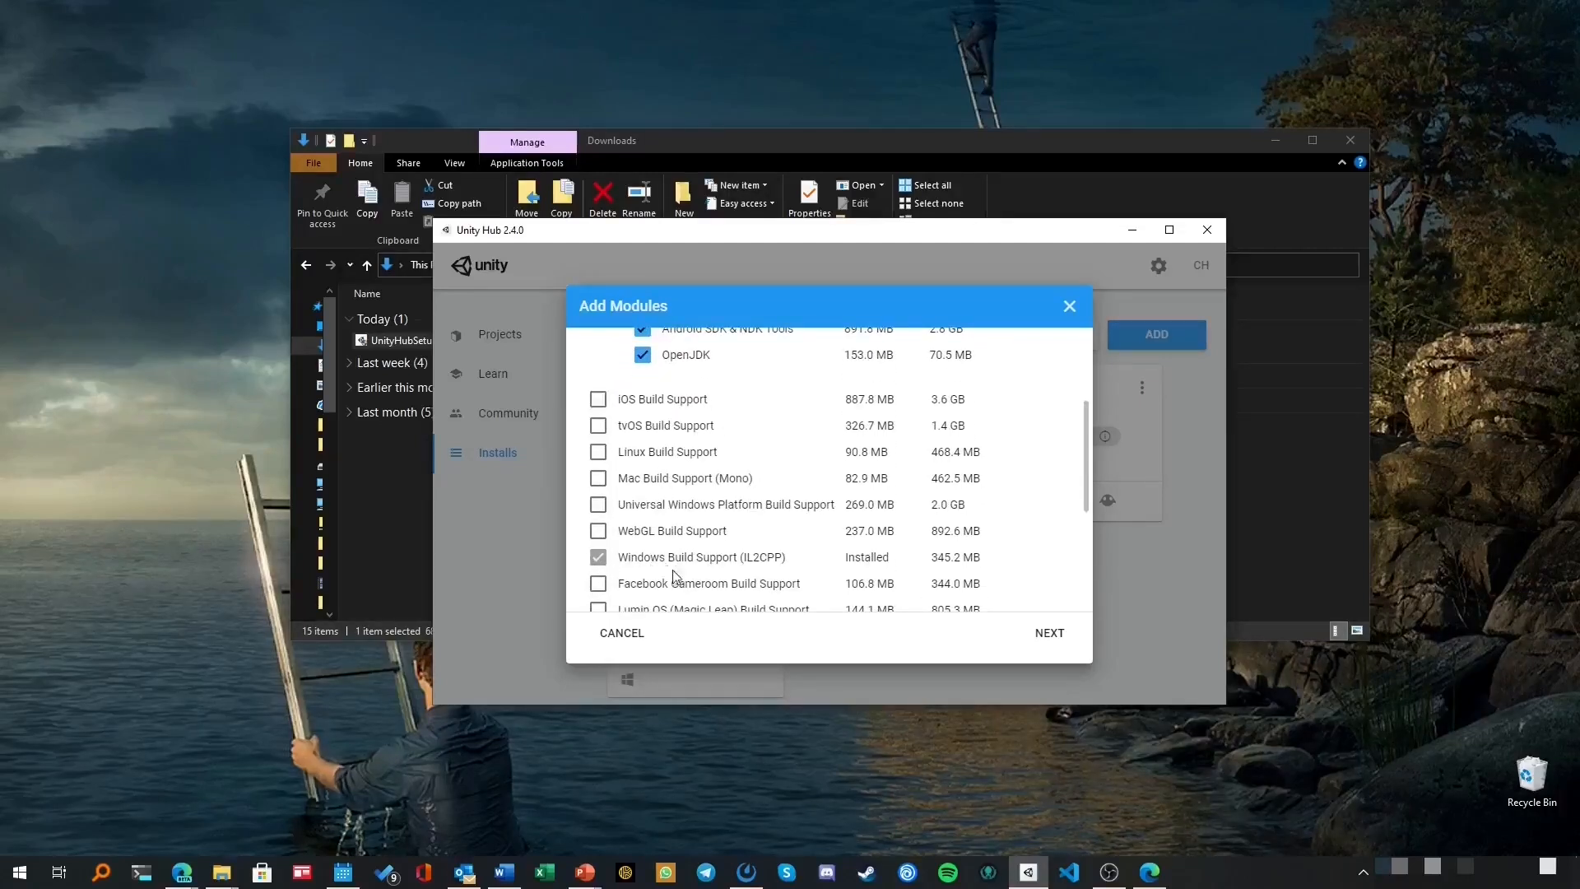
scroll(650, 534, "down", 1)
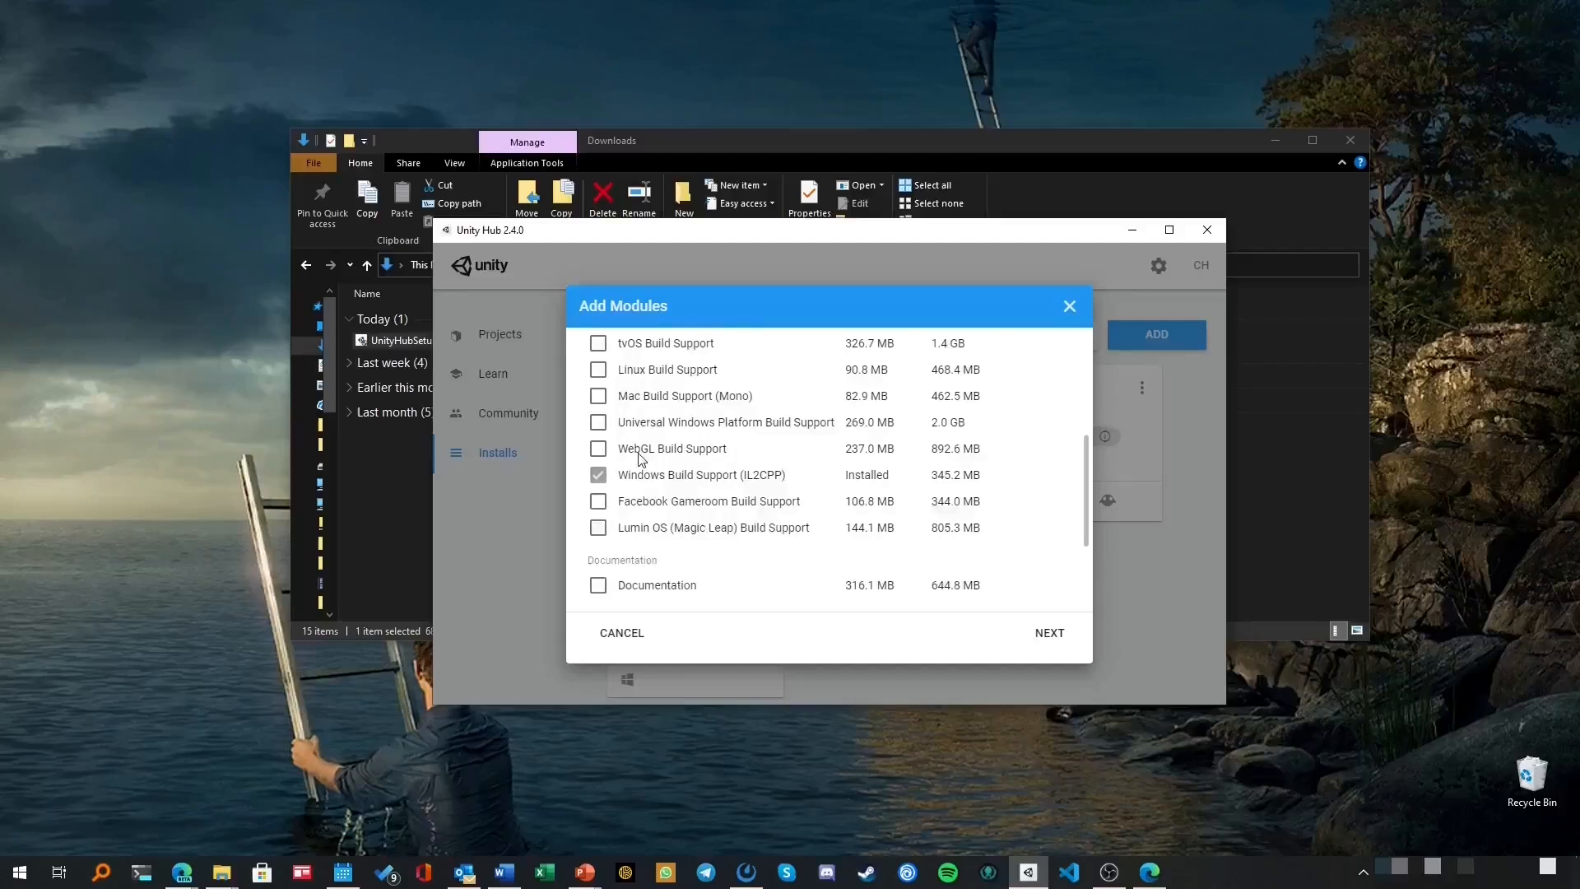
scroll(640, 455, "up", 3)
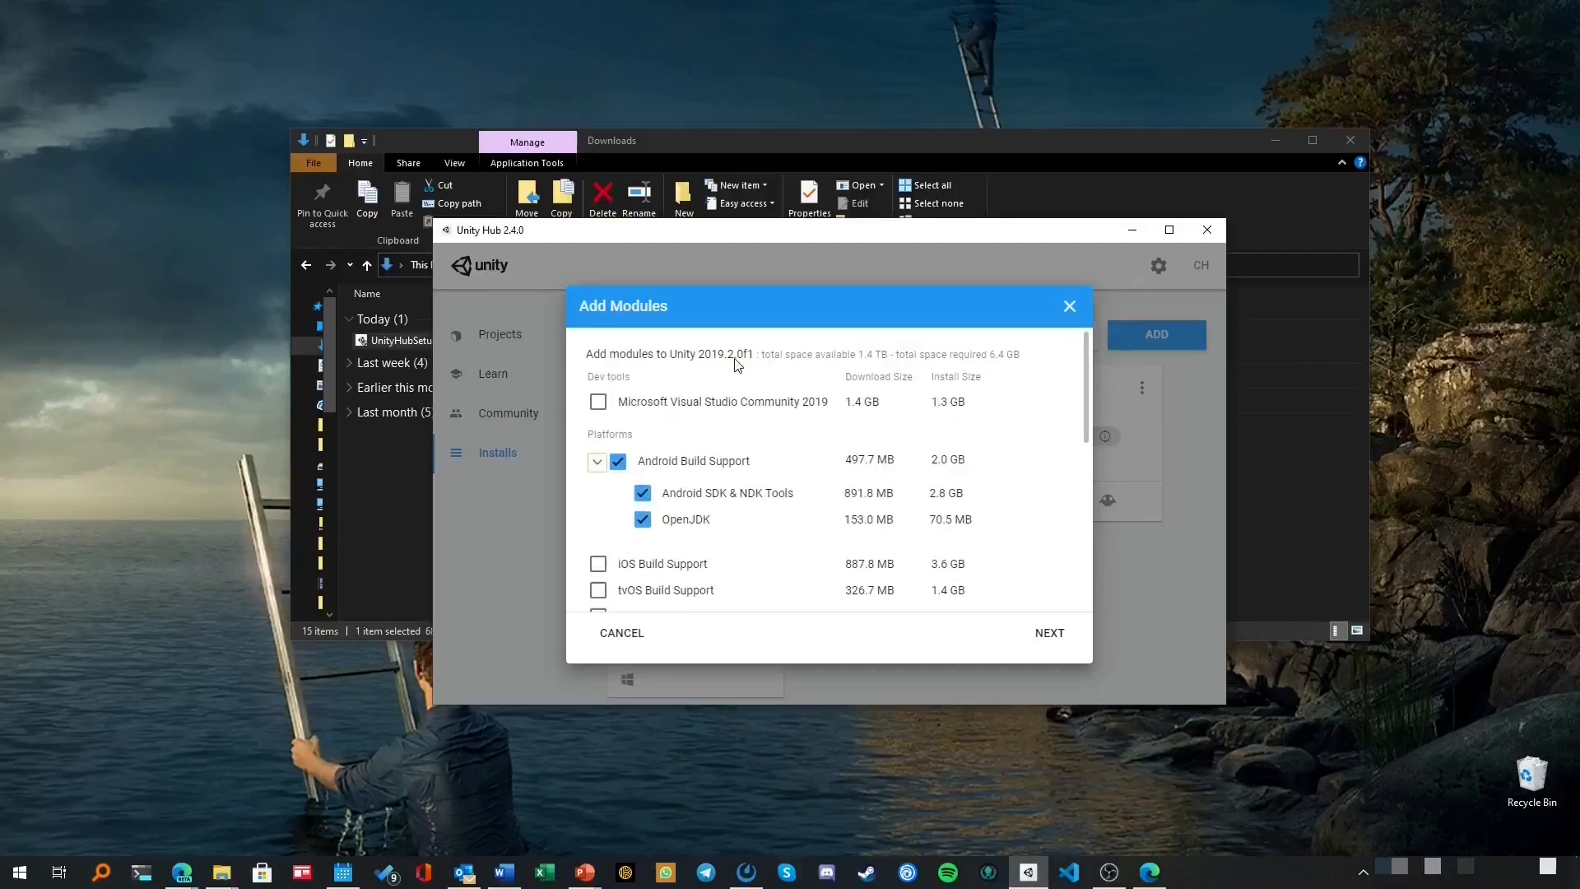
scroll(747, 548, "up", 1)
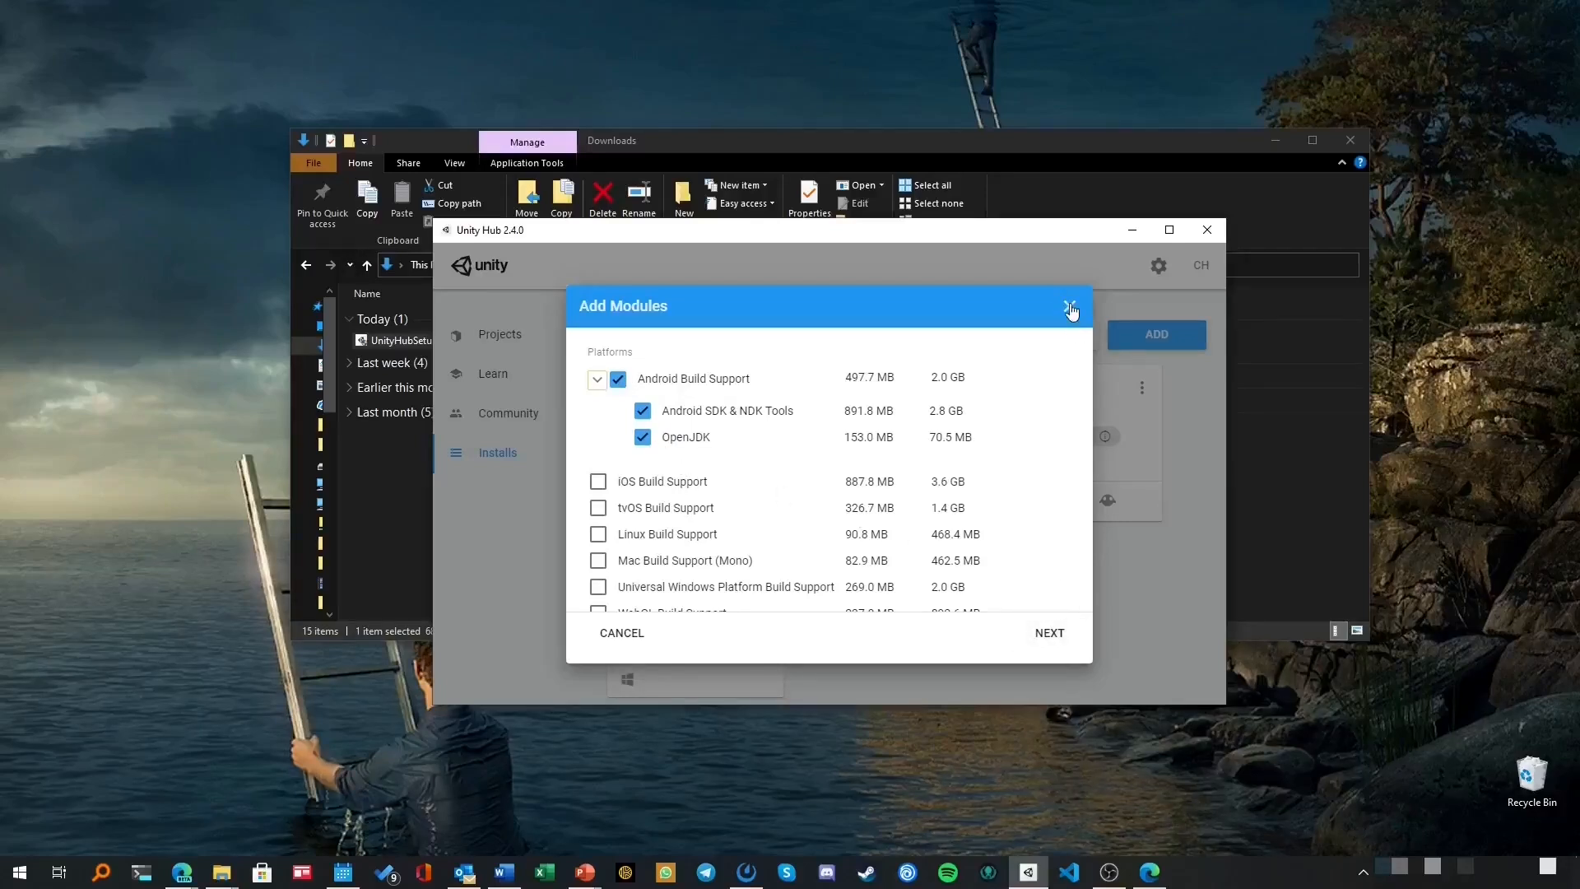
scroll(662, 395, "up", 1)
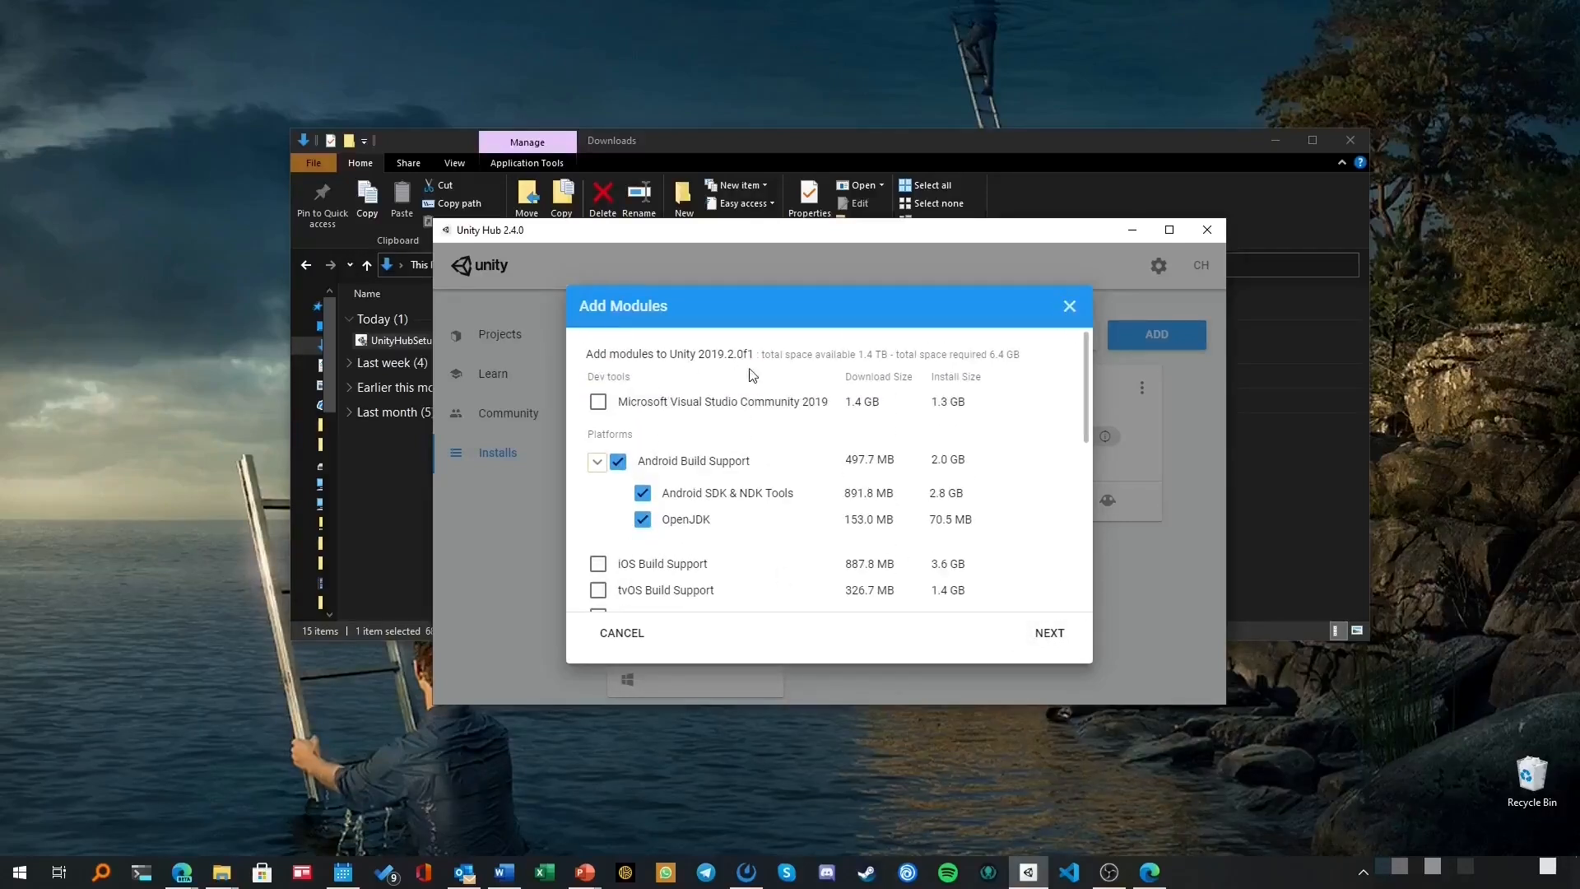
left_click(1068, 306)
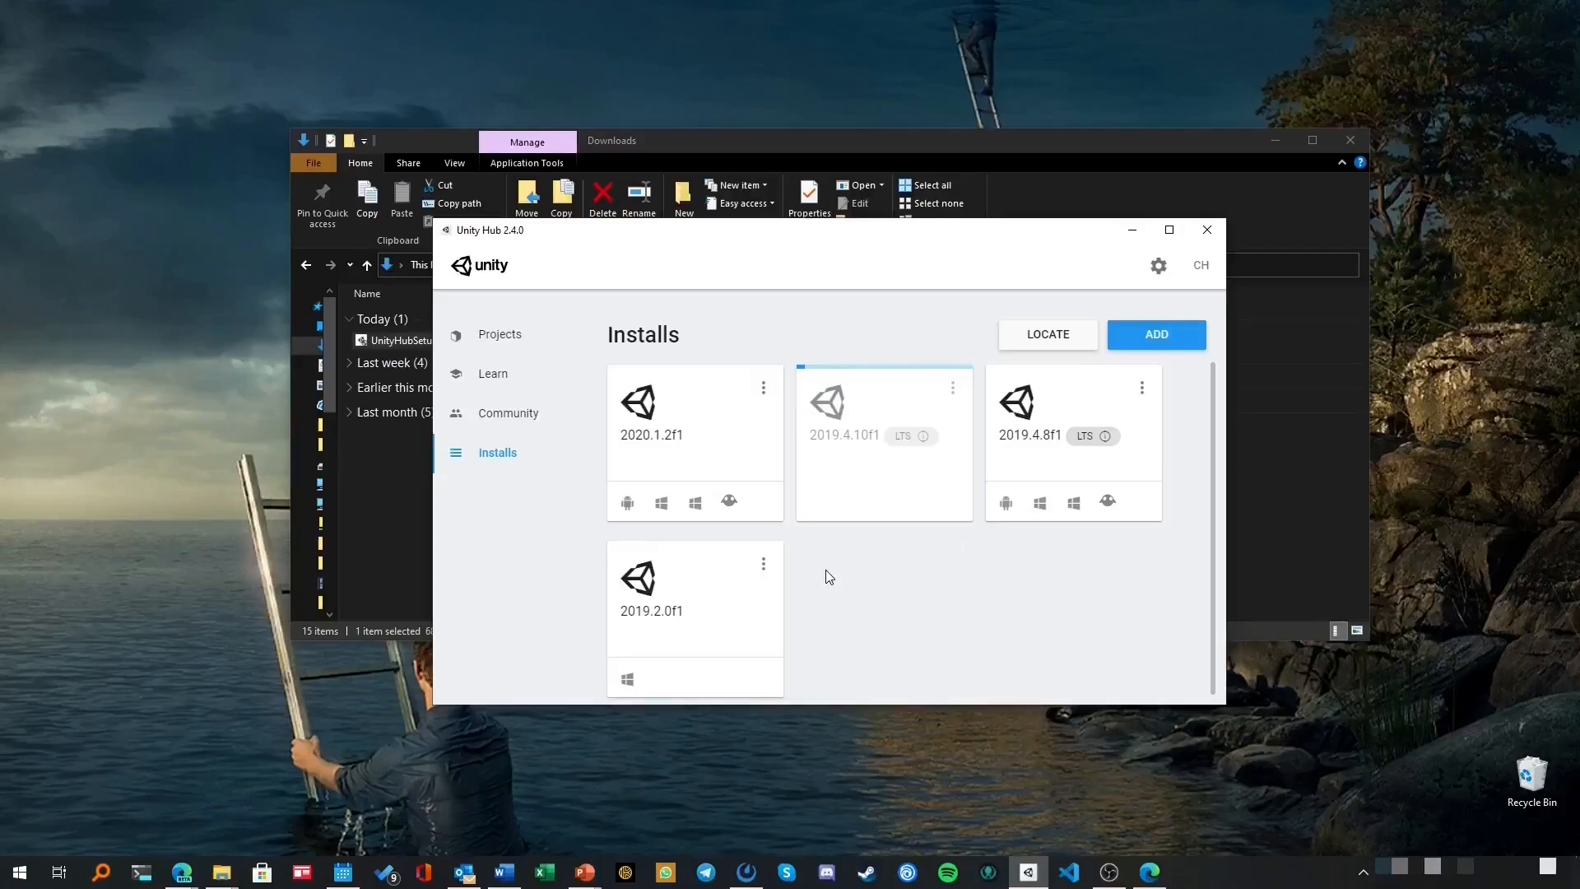
Examine the resources on the Hub's Community page, including Unity Blog, Answers and Forums.
left_click_drag(956, 239, 927, 199)
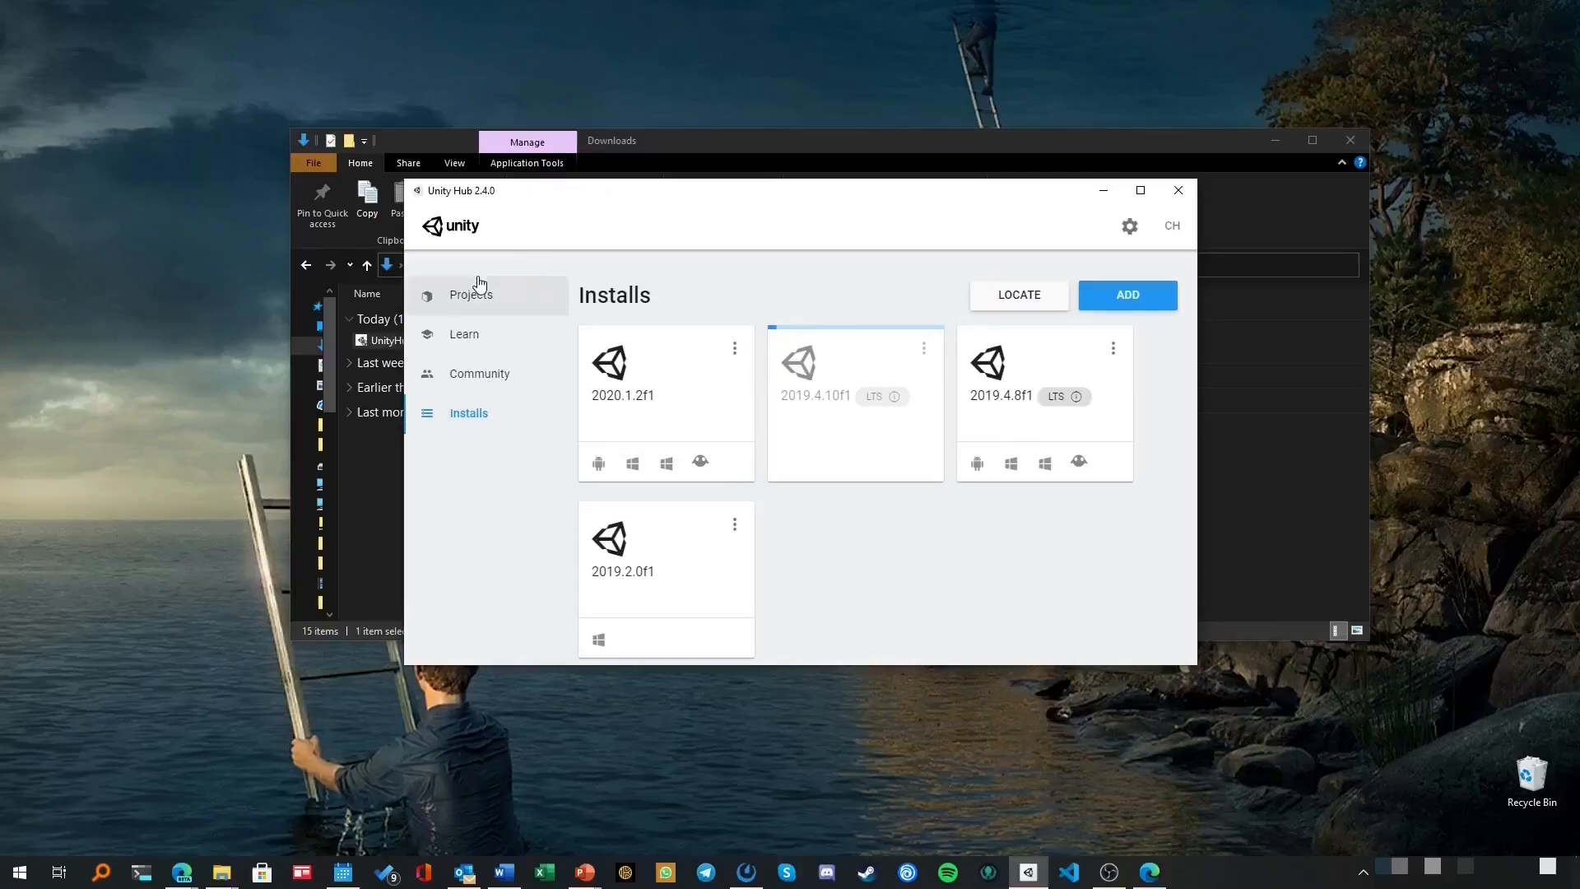
left_click(510, 380)
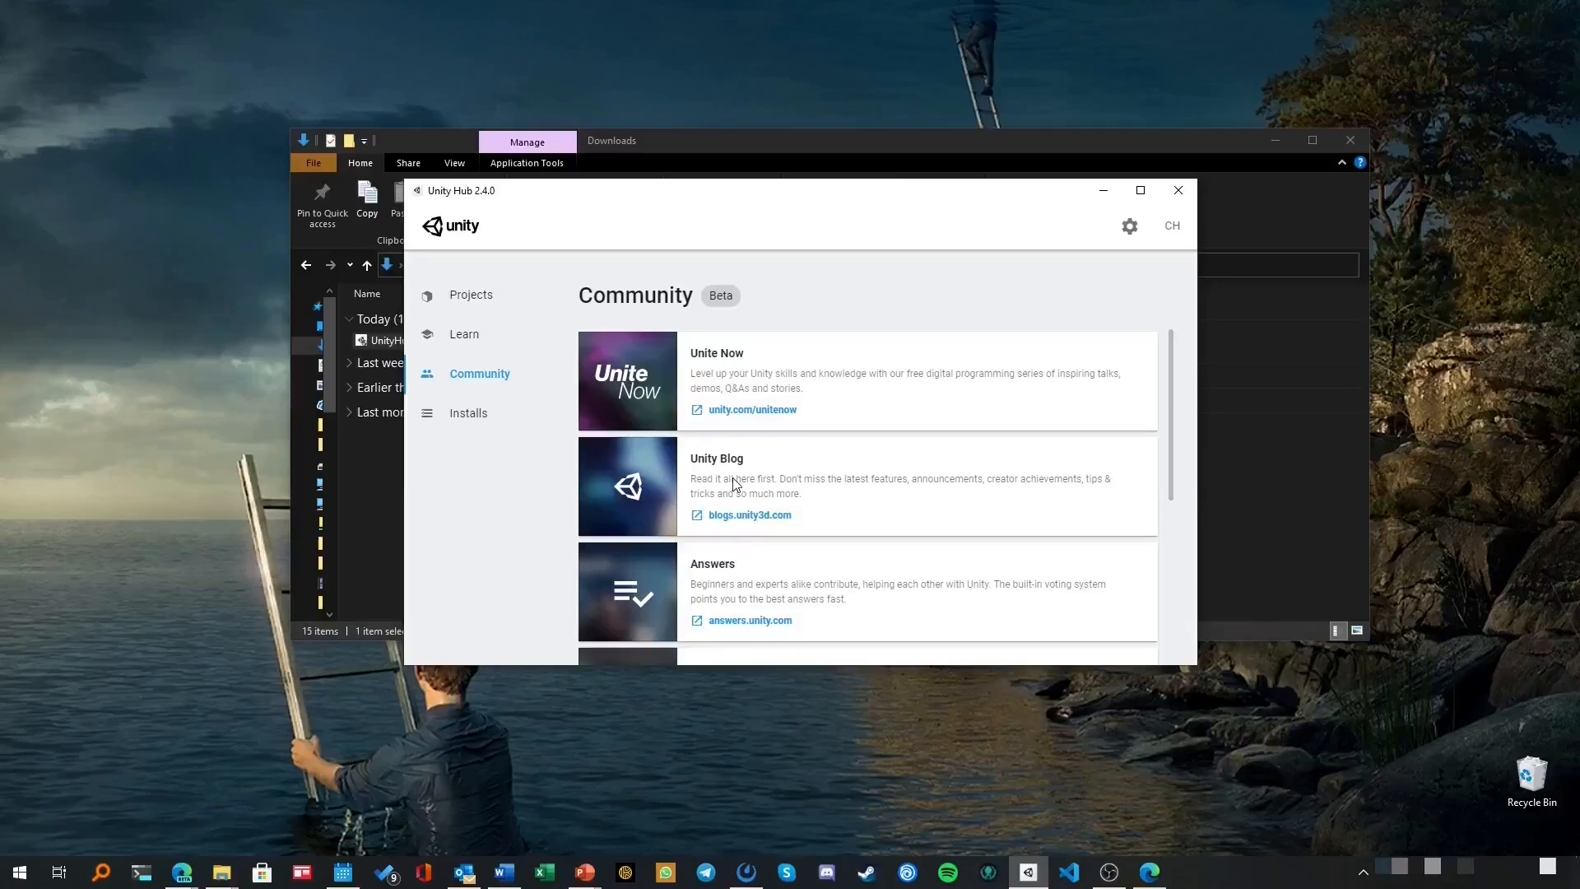
scroll(728, 485, "down", 2)
scroll(724, 461, "up", 2)
scroll(708, 510, "down", 1)
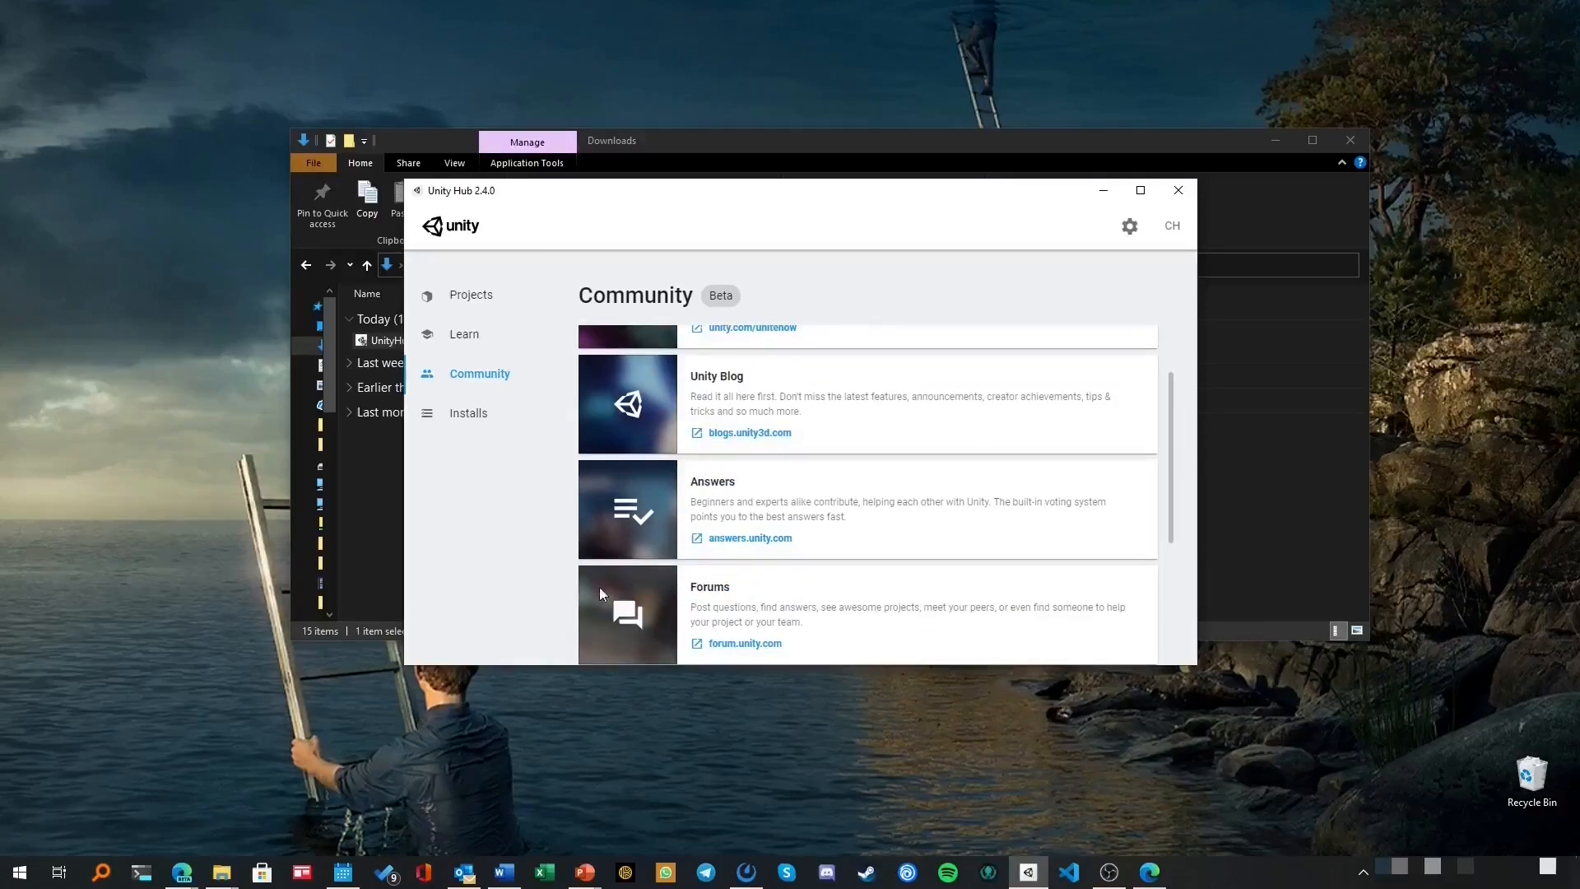
View the Learn page's sample projects and bring up the Hub's Projects list.
left_click(473, 338)
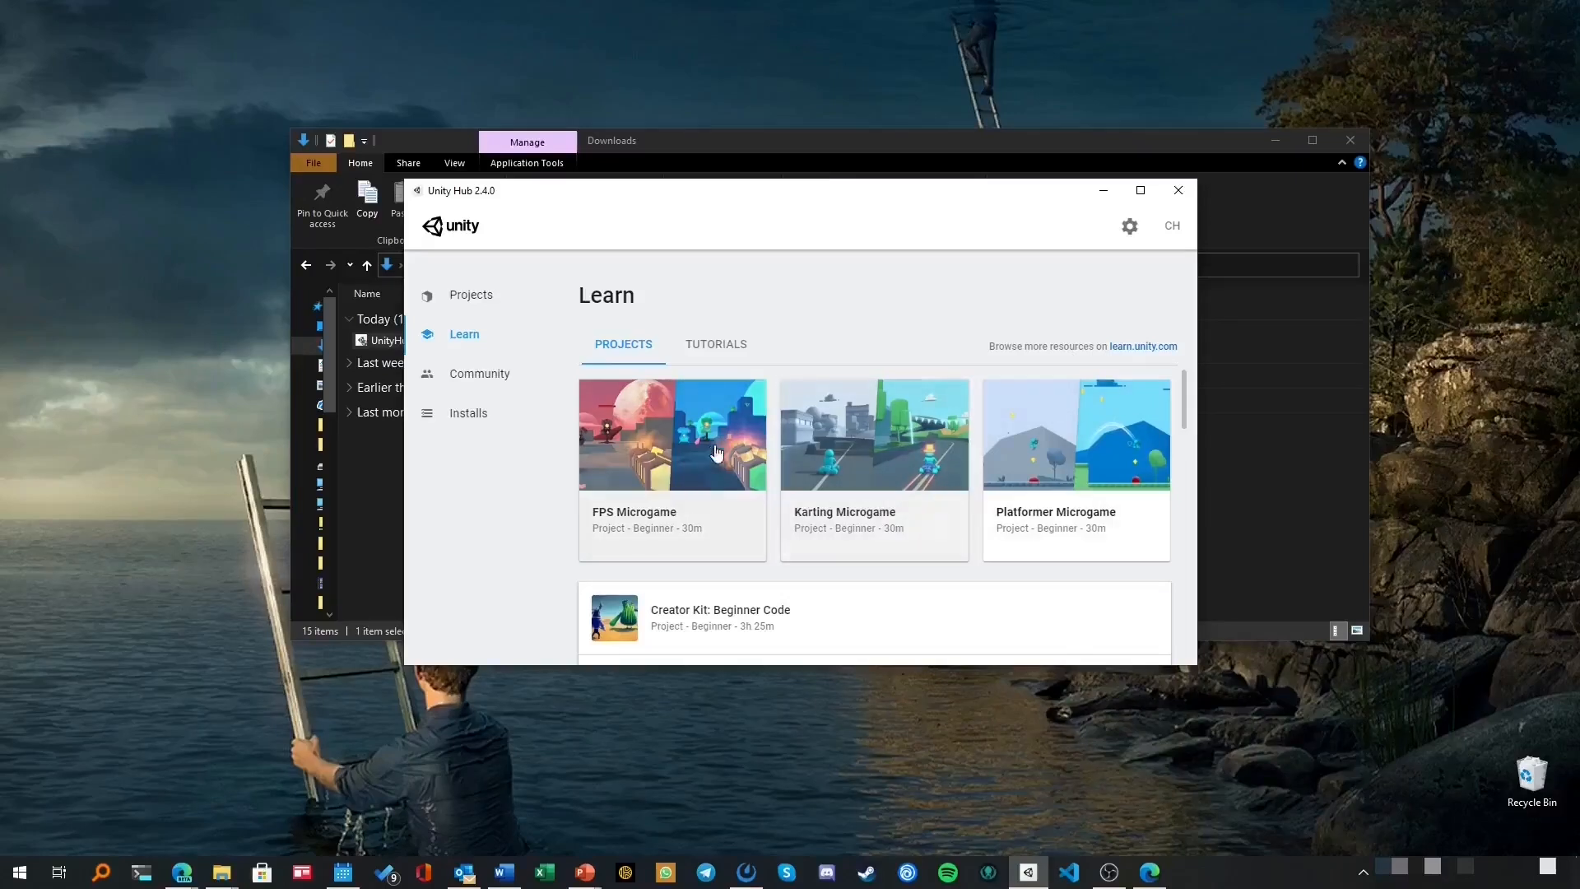
left_click(482, 311)
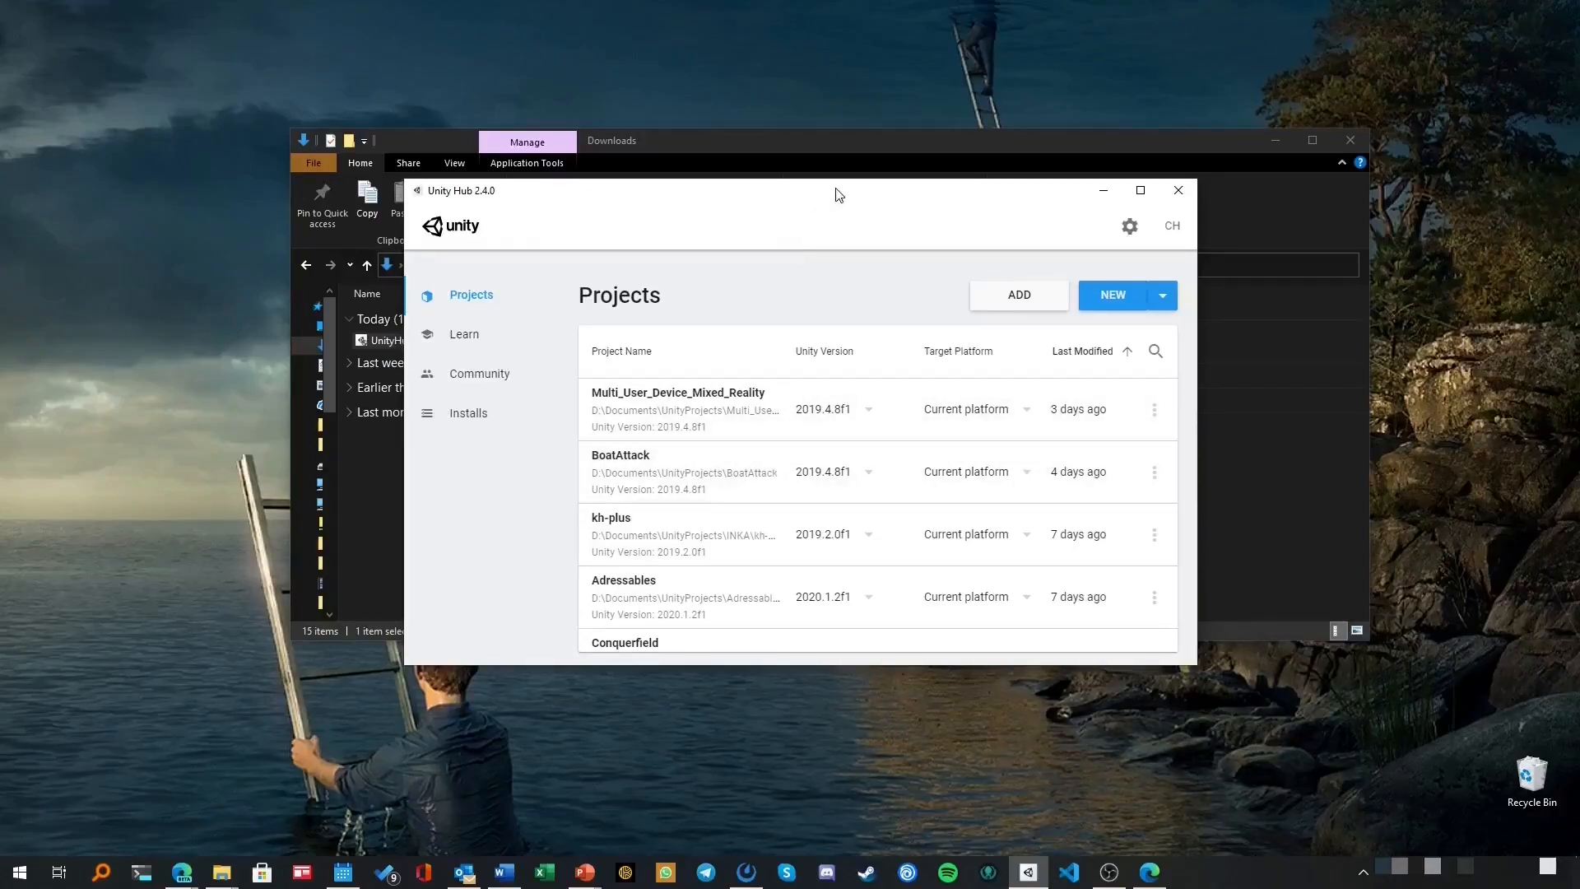
left_click_drag(840, 195, 883, 175)
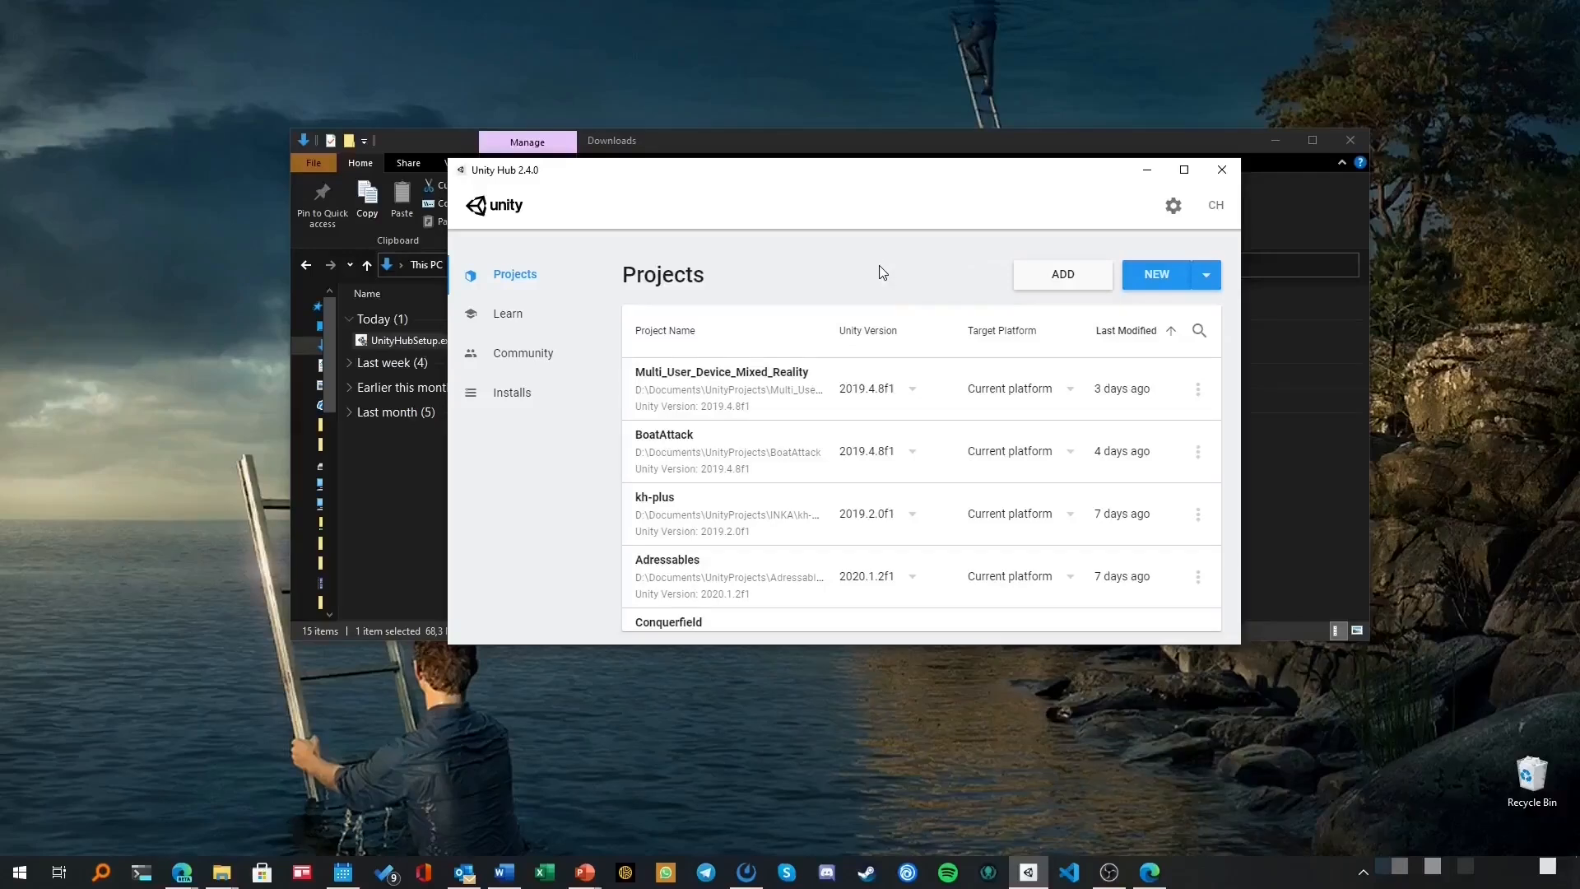